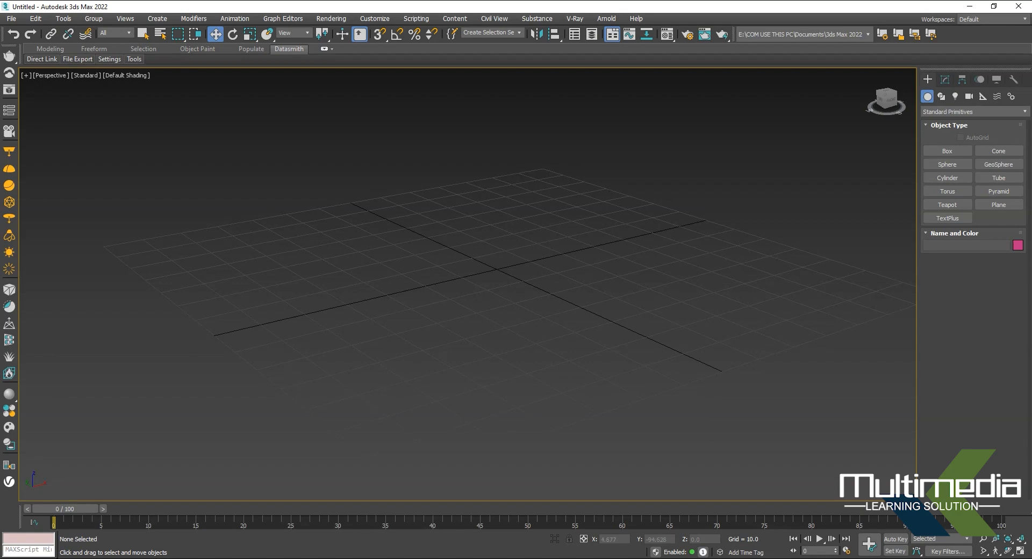
Create a flat standard-primitive box about 140.6 long, 138.6 wide and 6.2 high on the grid.
{"action": "left_click", "coordinate": [963, 112]}
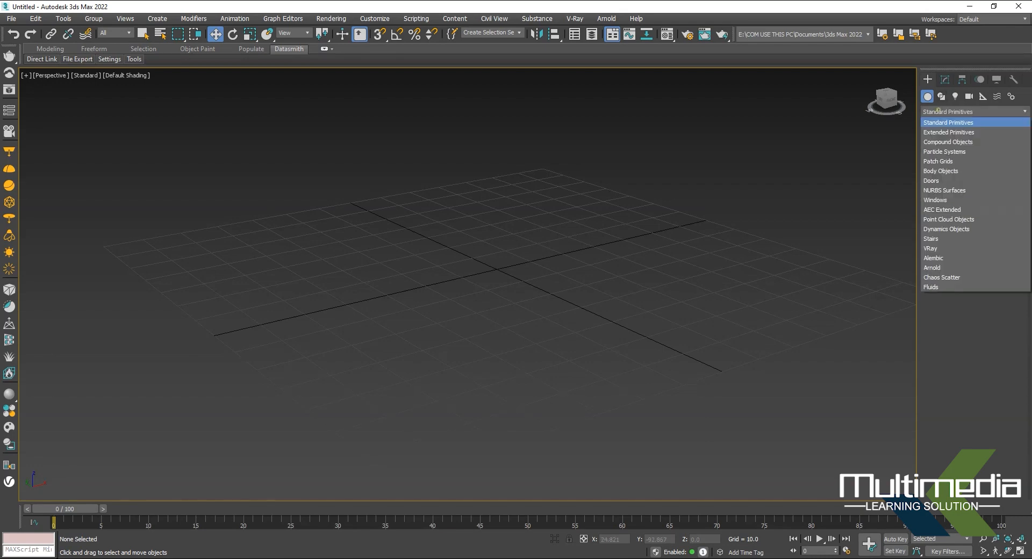
{"action": "left_click", "coordinate": [949, 123]}
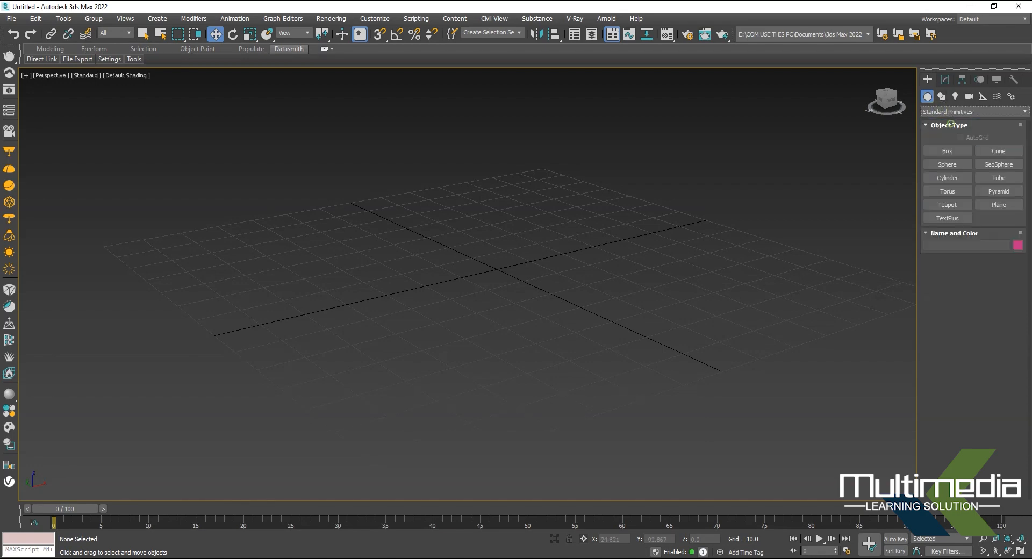
{"action": "left_click", "coordinate": [947, 151]}
{"action": "middle_click_drag", "start_coordinate": [527, 238], "coordinate": [556, 249]}
{"action": "mouse_move", "coordinate": [555, 249]}
{"action": "left_mouse_down"}
{"action": "mouse_move", "coordinate": [560, 175]}
{"action": "mouse_move", "coordinate": [446, 498]}
{"action": "left_mouse_up"}
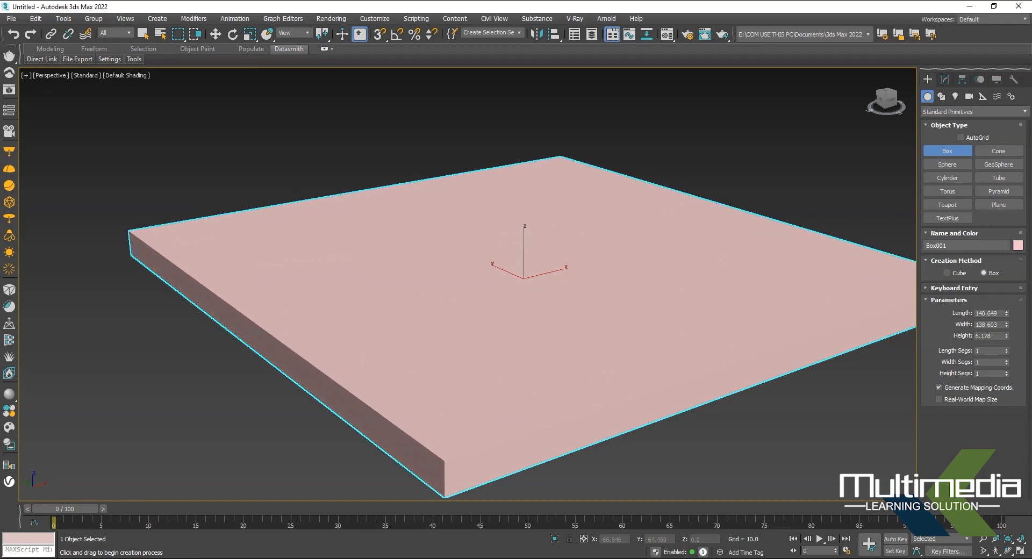
{"action": "left_click", "coordinate": [442, 478]}
{"action": "key", "text": "w"}
Clone the flat box straight upward as one independent copy stacked on it, at about Z 6.3.
{"action": "scroll", "coordinate": [554, 430], "scroll_direction": "up", "scroll_amount": 2}
{"action": "scroll", "coordinate": [447, 287], "scroll_direction": "down", "scroll_amount": 5}
{"action": "middle_click_drag", "start_coordinate": [447, 287], "coordinate": [588, 317], "text": "alt"}
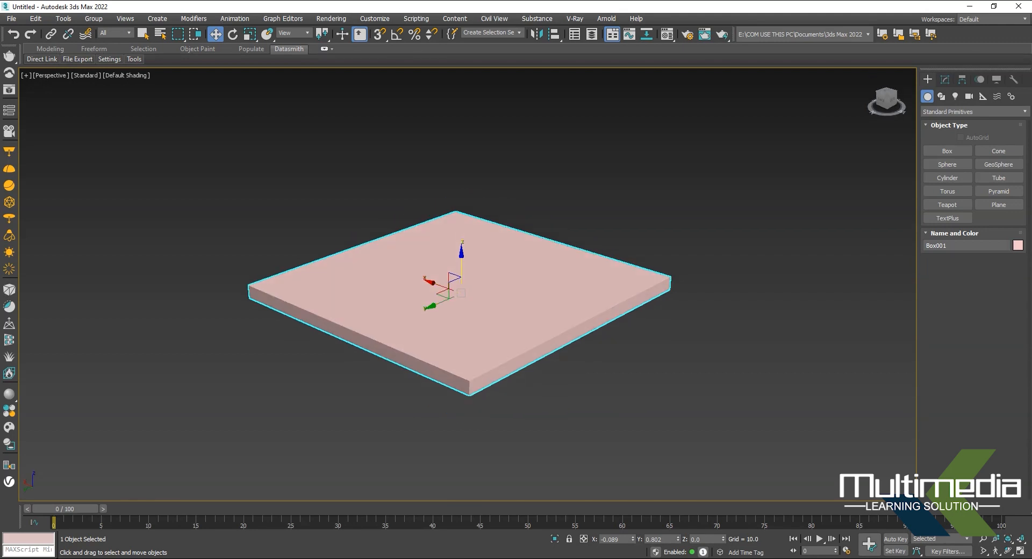
{"action": "mouse_move", "coordinate": [461, 264]}
{"action": "left_mouse_down"}
{"action": "mouse_move", "coordinate": [461, 215]}
{"action": "mouse_move", "coordinate": [462, 253]}
{"action": "left_mouse_up"}
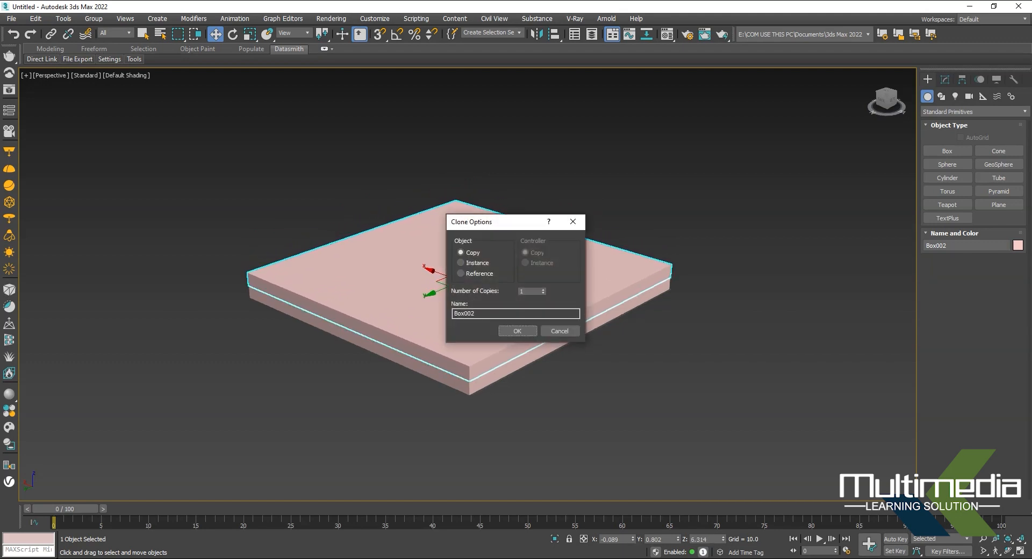
{"action": "left_click", "coordinate": [518, 331]}
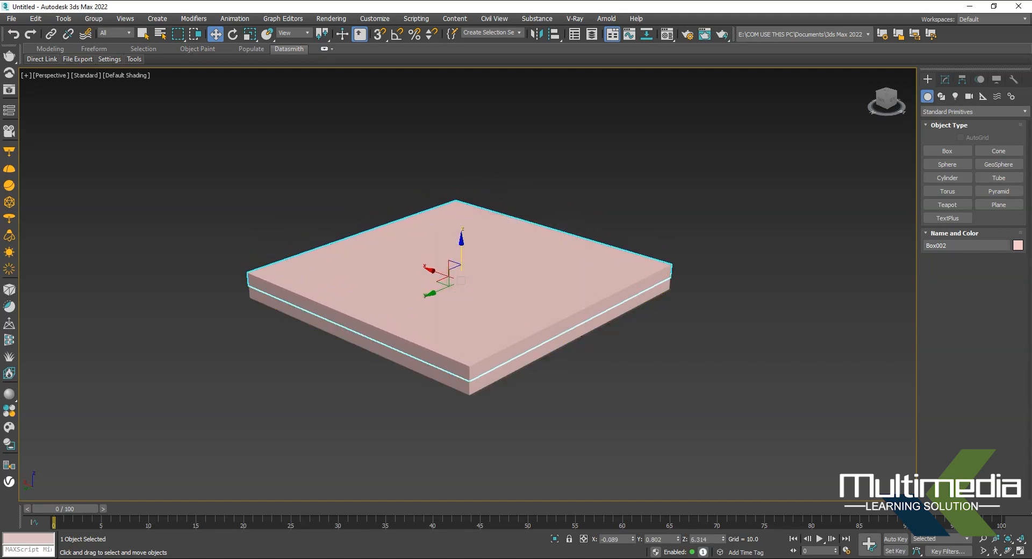
Uniformly scale the upper box down slightly and sink it partway into the base box, to Z 3.3.
{"action": "left_click", "coordinate": [250, 34]}
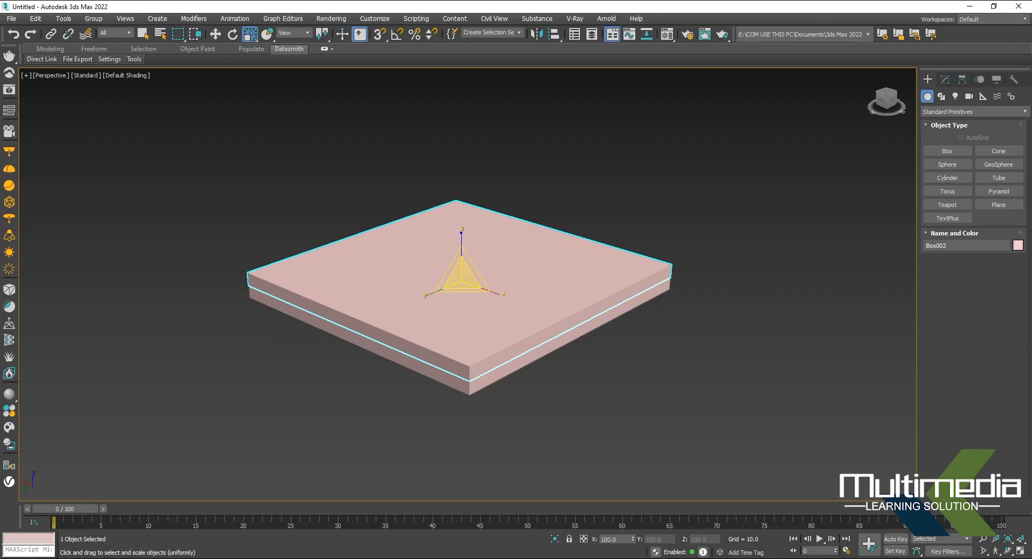
{"action": "left_click_drag", "start_coordinate": [461, 277], "coordinate": [461, 284]}
{"action": "middle_click_drag", "start_coordinate": [462, 284], "coordinate": [362, 251], "text": "alt"}
{"action": "key", "text": "w"}
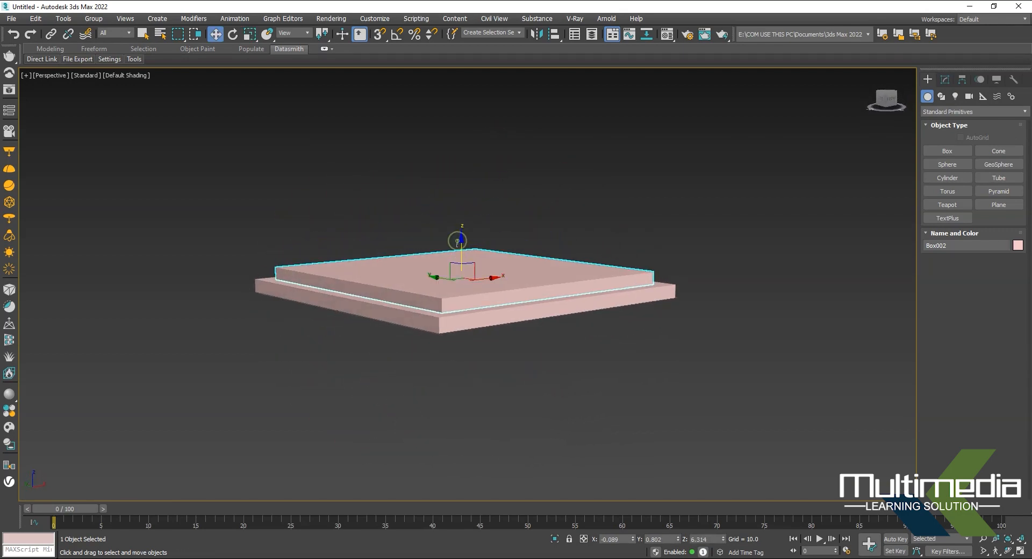
{"action": "left_click_drag", "start_coordinate": [462, 251], "coordinate": [461, 258]}
{"action": "middle_click_drag", "start_coordinate": [461, 258], "coordinate": [550, 281], "text": "alt"}
{"action": "left_click", "coordinate": [642, 418]}
{"action": "left_click", "coordinate": [330, 354]}
{"action": "left_click", "coordinate": [307, 297]}
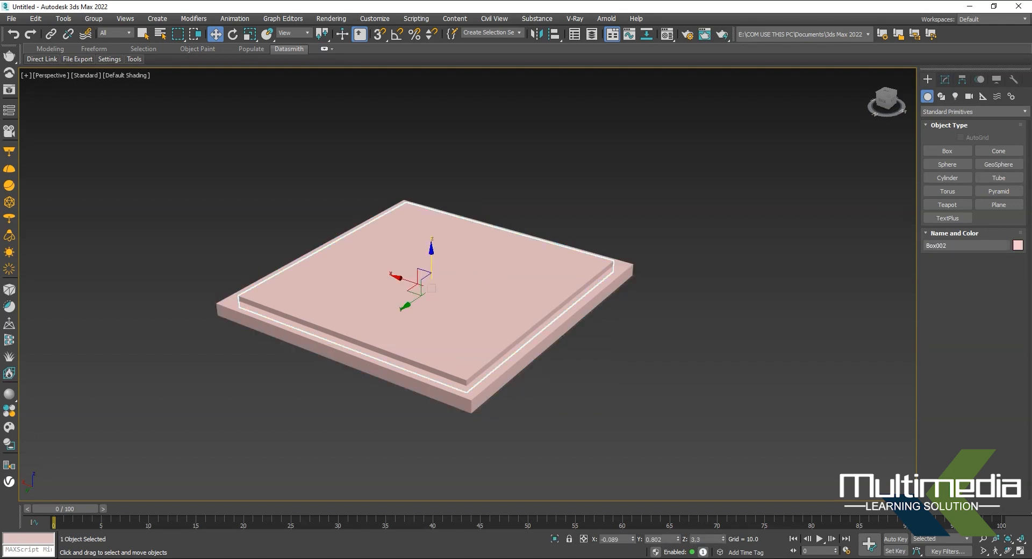
{"action": "left_click", "coordinate": [348, 396]}
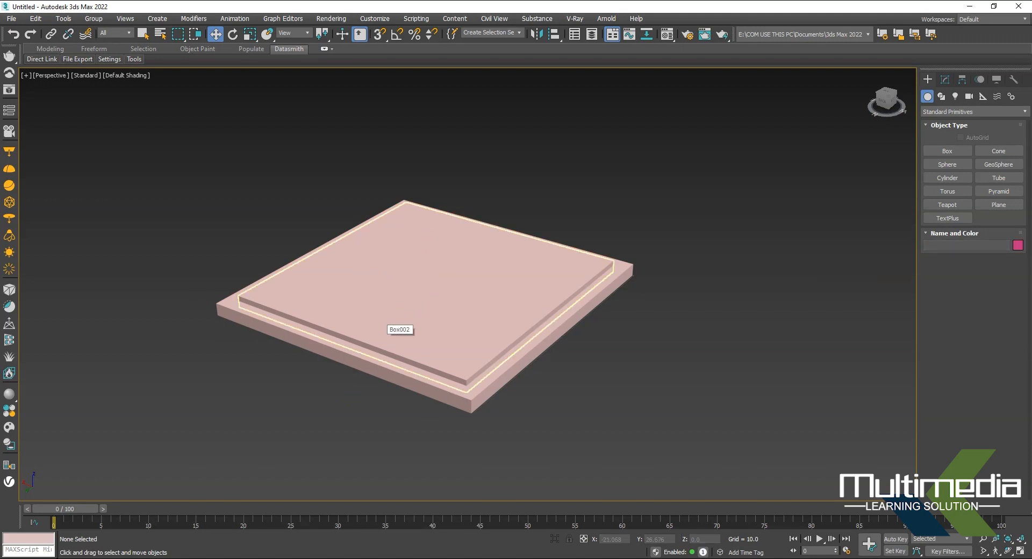
{"action": "left_click", "coordinate": [452, 314]}
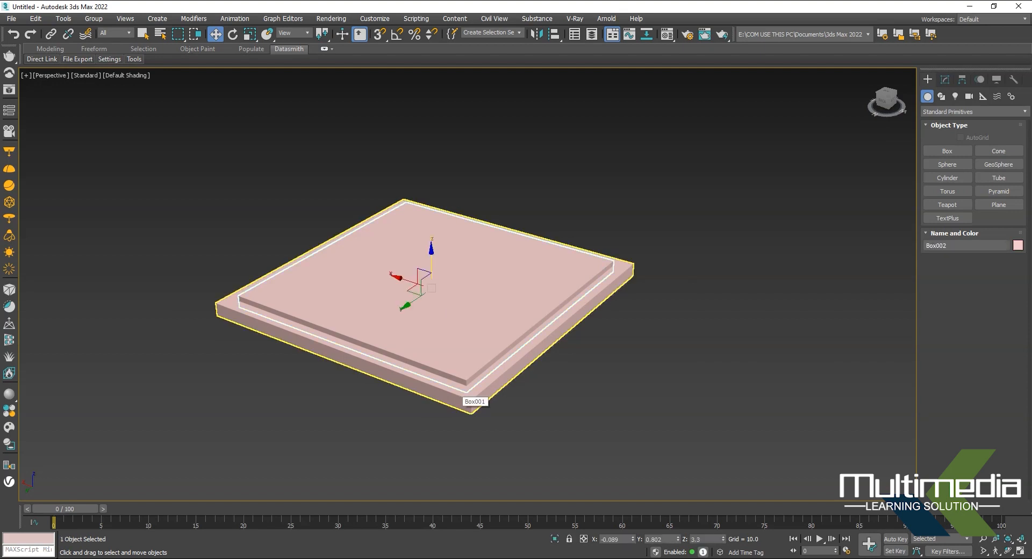
Show the Compound Objects creation tools.
{"action": "mouse_move", "coordinate": [464, 395]}
{"action": "middle_mouse_down"}
{"action": "mouse_move", "coordinate": [486, 420]}
{"action": "mouse_move", "coordinate": [476, 392]}
{"action": "middle_mouse_up"}
{"action": "left_click", "coordinate": [944, 110]}
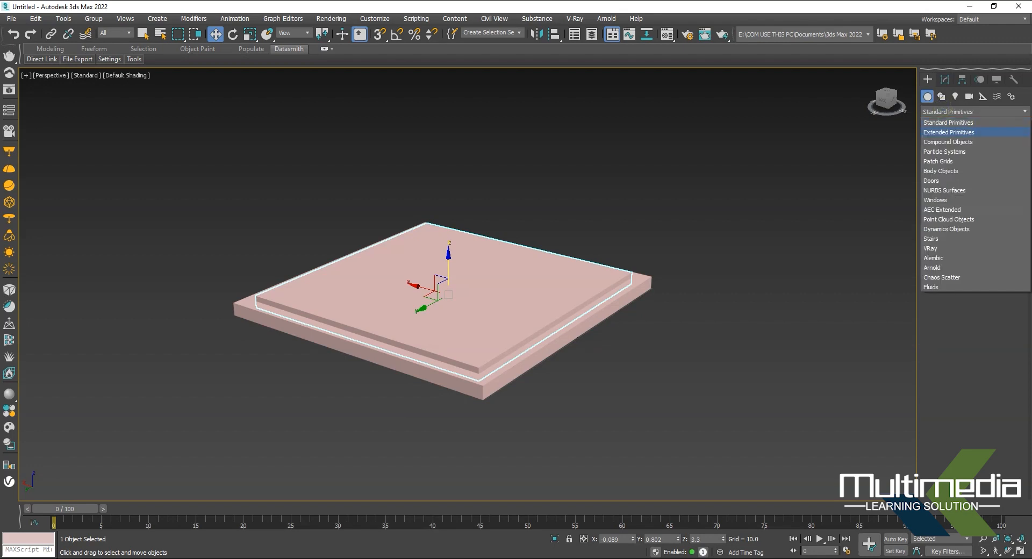
{"action": "left_click", "coordinate": [949, 142]}
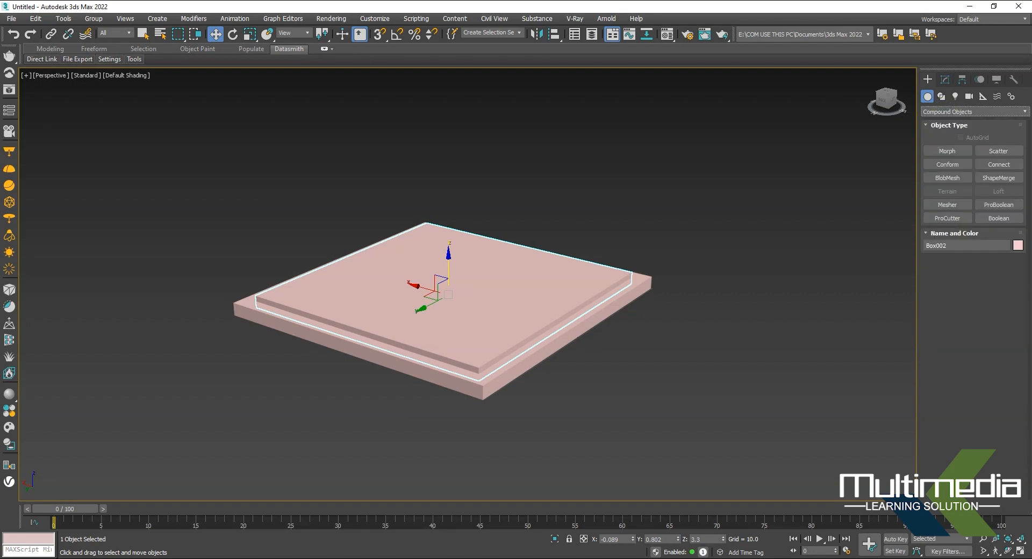
{"action": "left_click", "coordinate": [999, 219]}
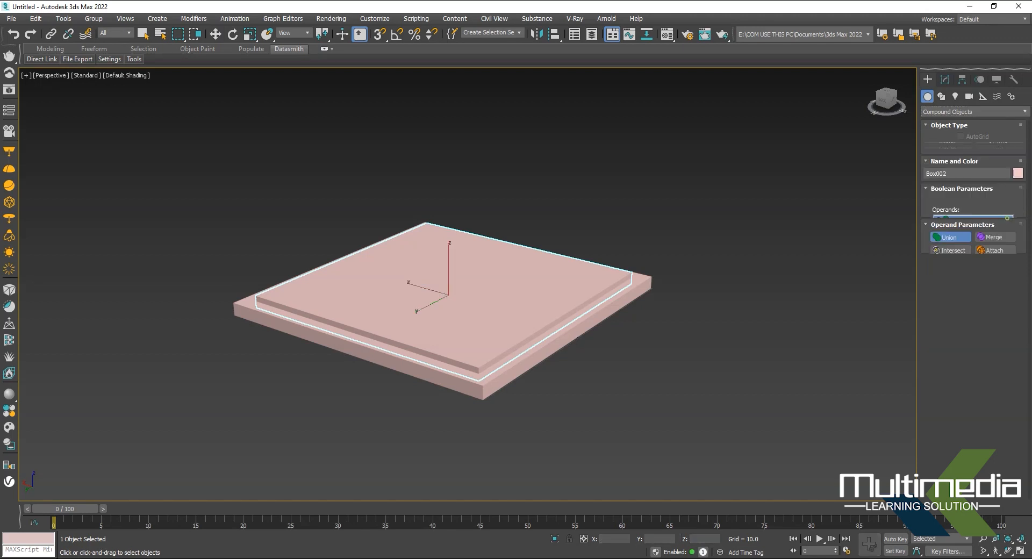
{"action": "middle_click_drag", "start_coordinate": [516, 350], "coordinate": [571, 301]}
{"action": "key", "text": "w"}
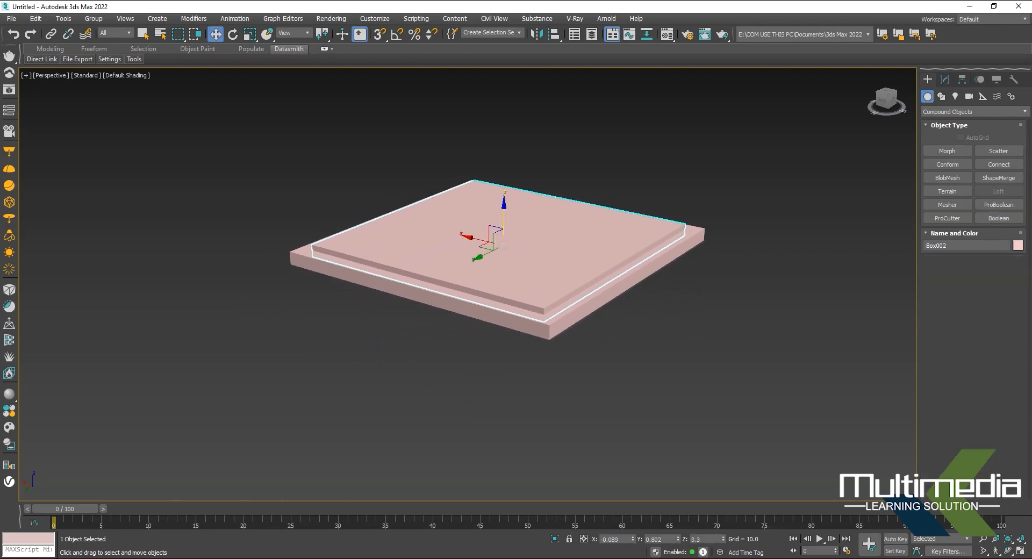
{"action": "left_click", "coordinate": [635, 349]}
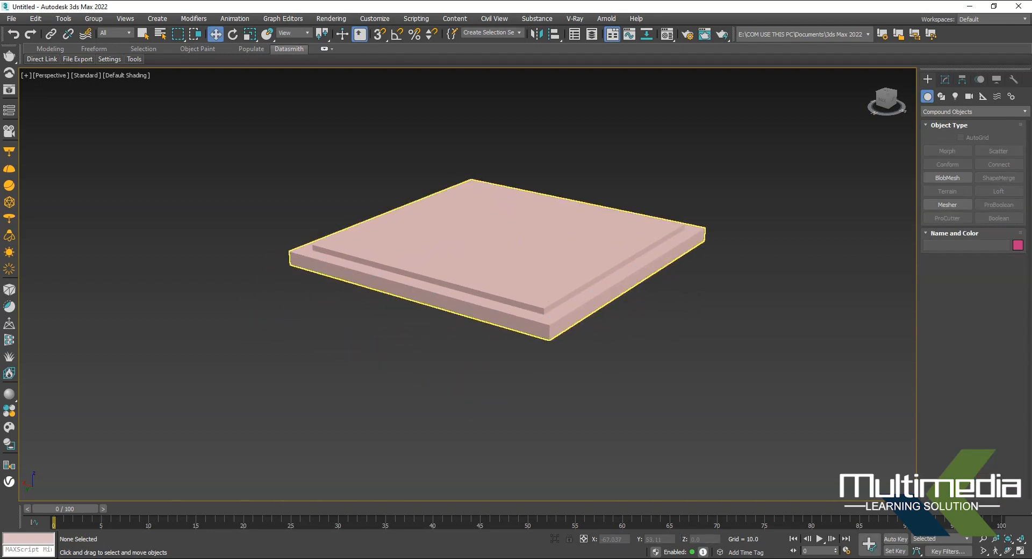
{"action": "left_click", "coordinate": [575, 317]}
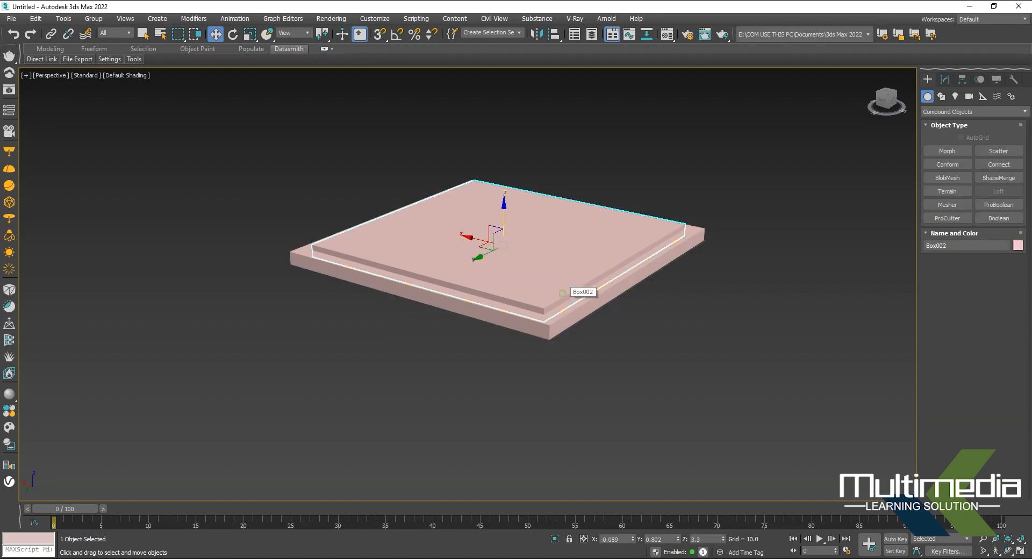
{"action": "left_click", "coordinate": [629, 361]}
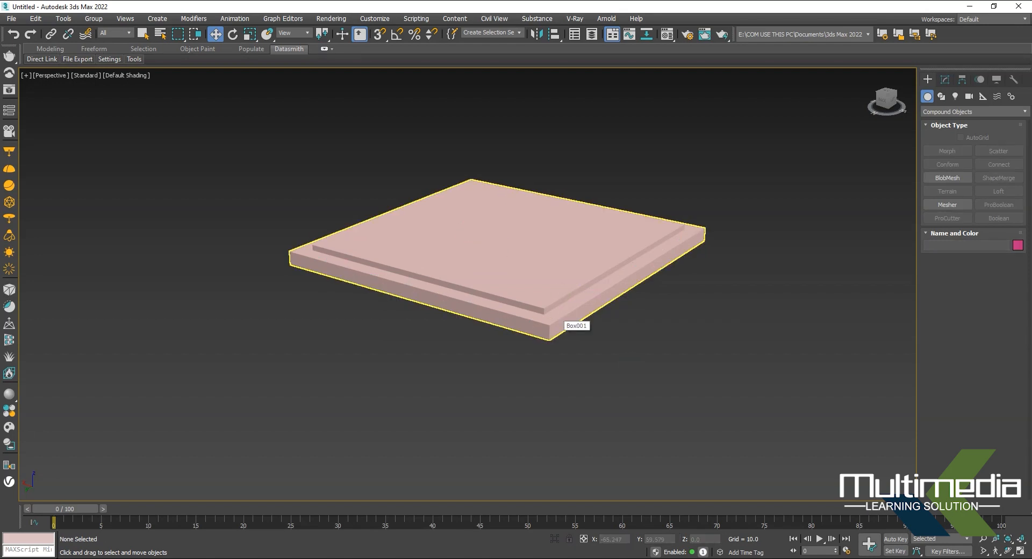
Subtract the smaller upper box from the base box with a Boolean to cut a recess in its top.
{"action": "left_click", "coordinate": [562, 318]}
{"action": "left_click", "coordinate": [999, 218]}
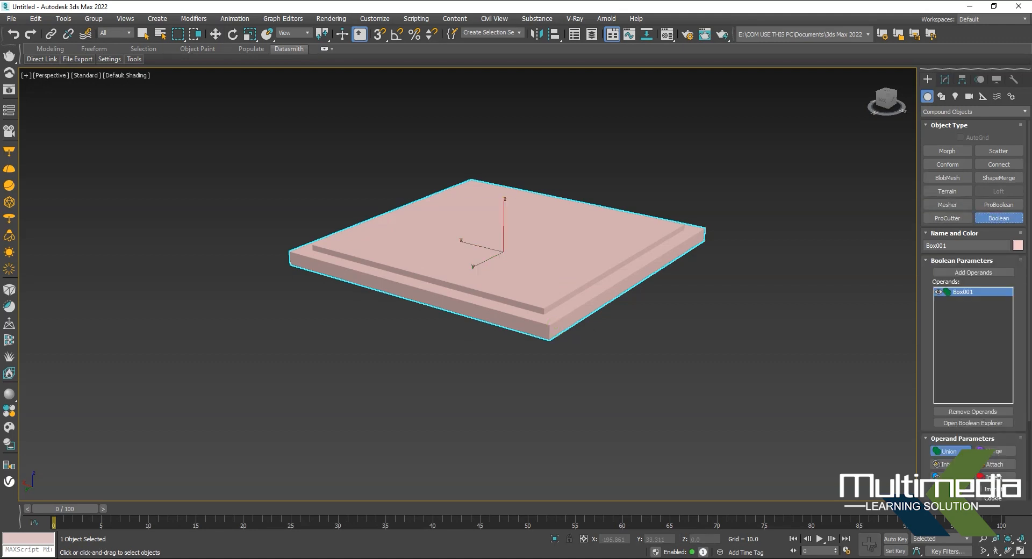
{"action": "scroll", "coordinate": [926, 383], "scroll_direction": "down", "scroll_amount": 3}
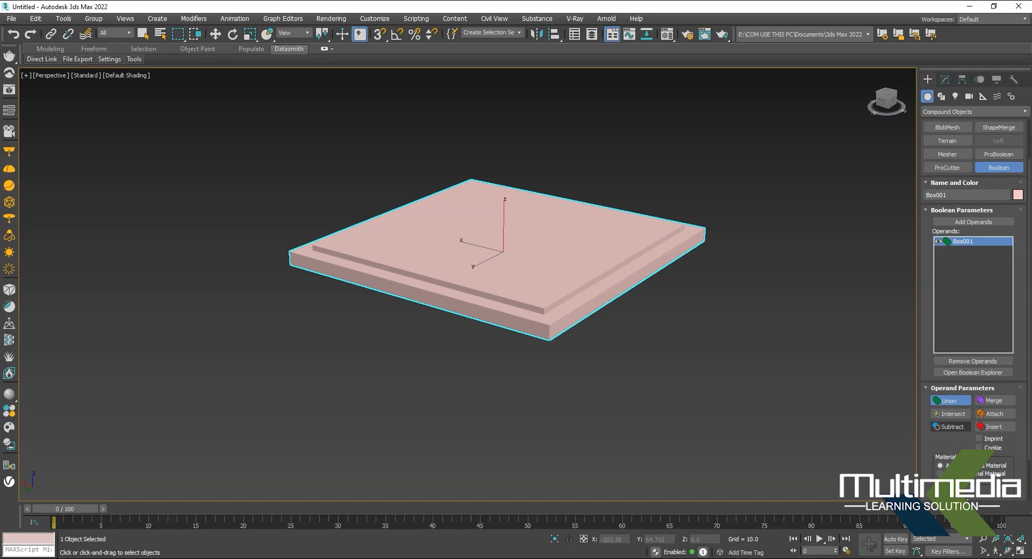
{"action": "left_click", "coordinate": [951, 427]}
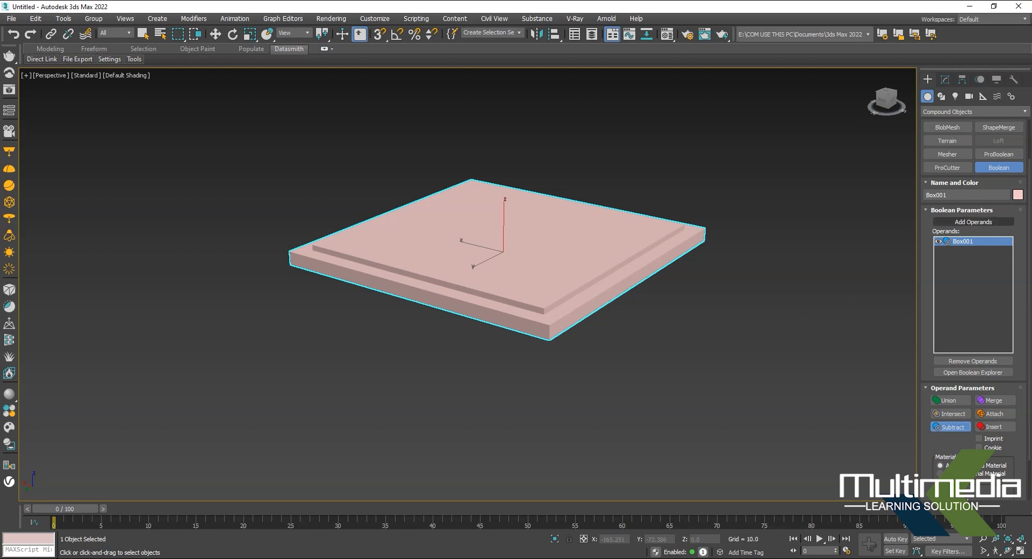
{"action": "left_click", "coordinate": [968, 222]}
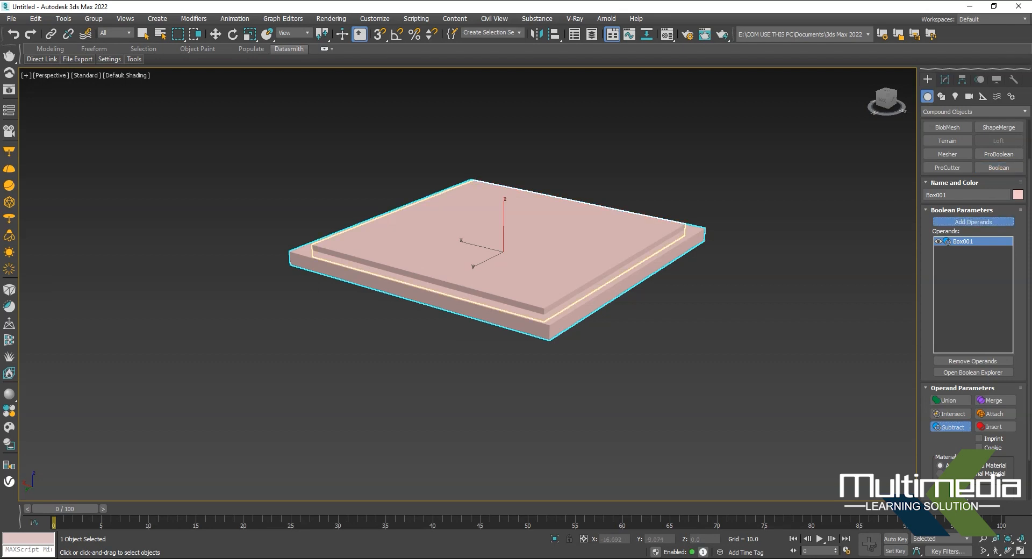
{"action": "left_click", "coordinate": [549, 245]}
{"action": "middle_click_drag", "start_coordinate": [532, 280], "coordinate": [604, 343]}
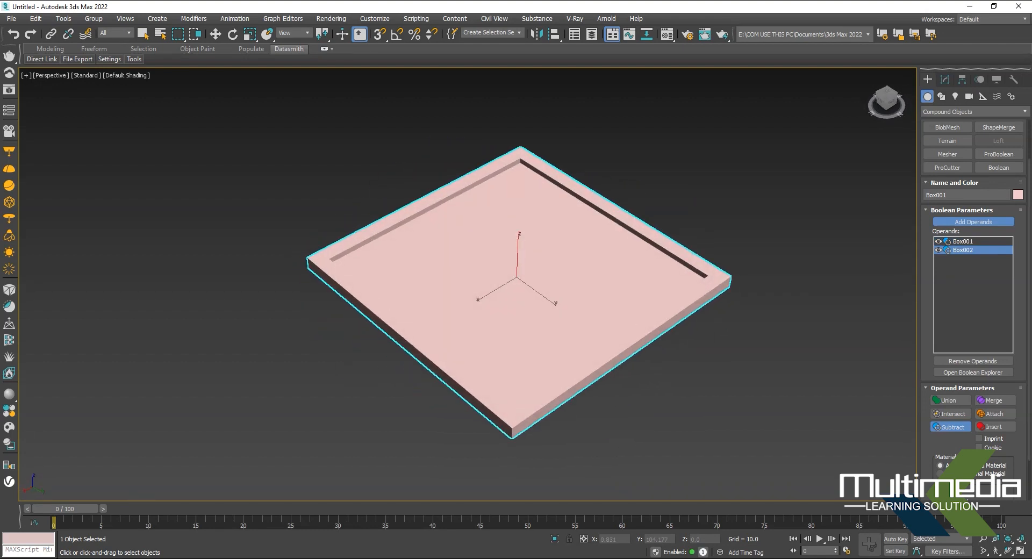
{"action": "middle_click_drag", "start_coordinate": [604, 343], "coordinate": [575, 342]}
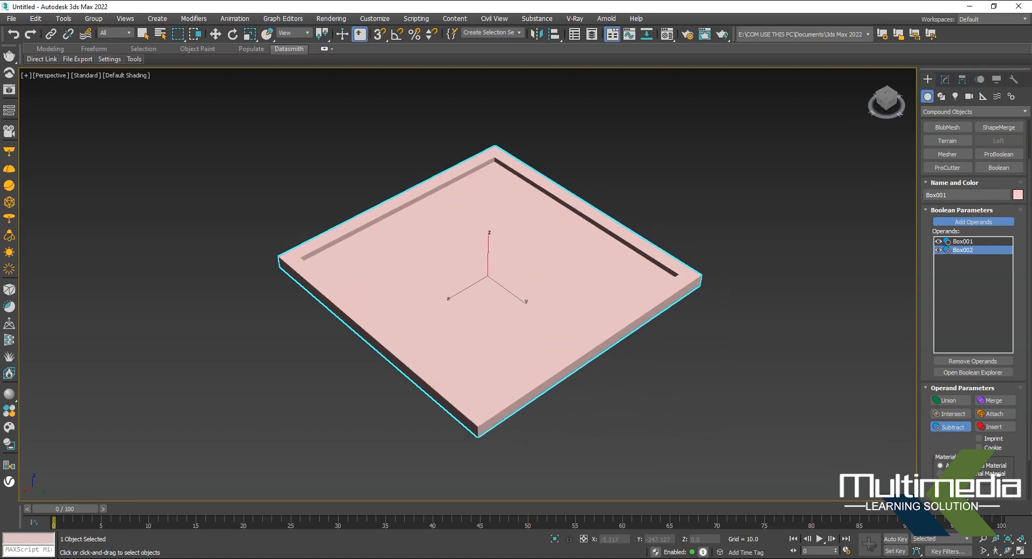
{"action": "left_click", "coordinate": [215, 34]}
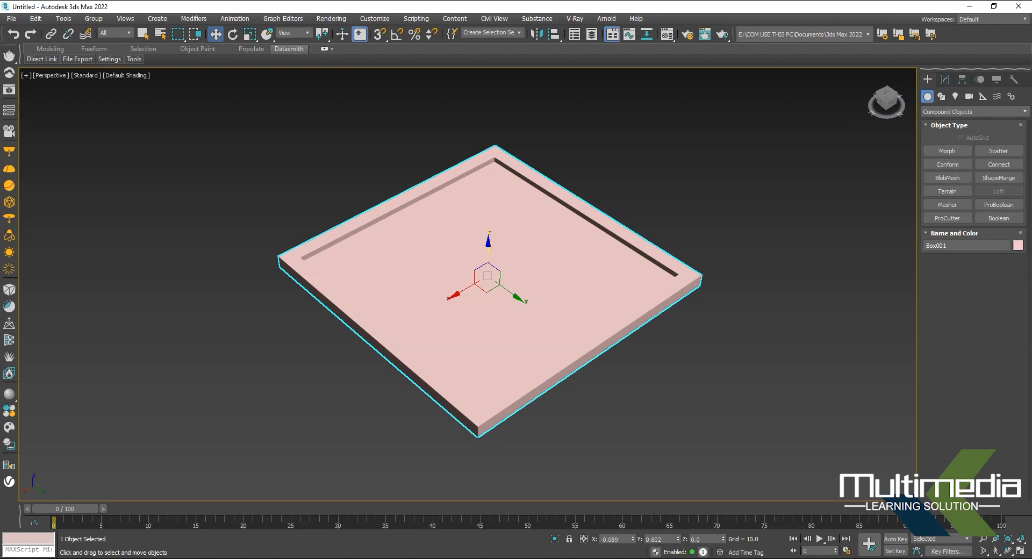
In the Top view, create a cylinder of about 4.86 radius inside the upper-left corner of the recess.
{"action": "middle_click_drag", "start_coordinate": [488, 276], "coordinate": [457, 285]}
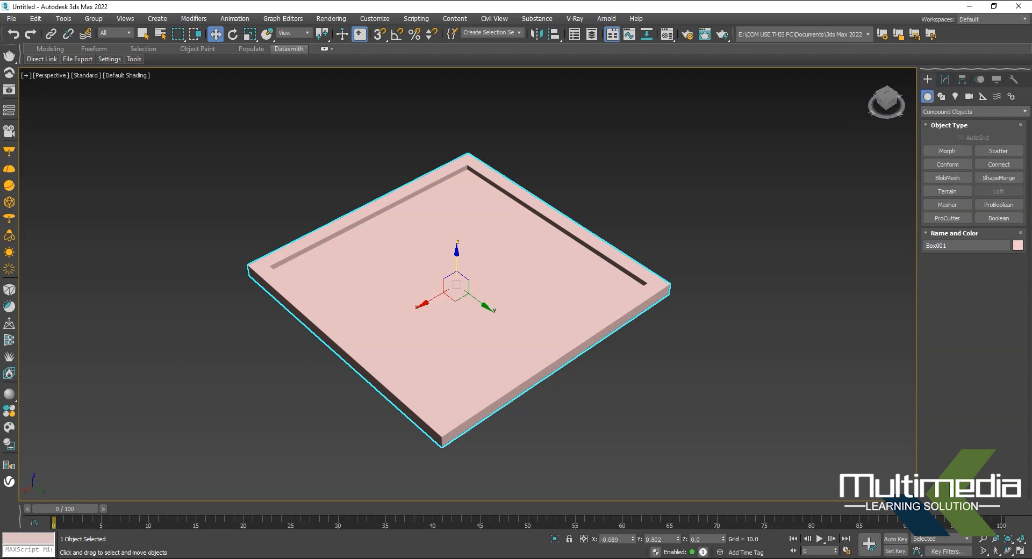
{"action": "key", "text": "t"}
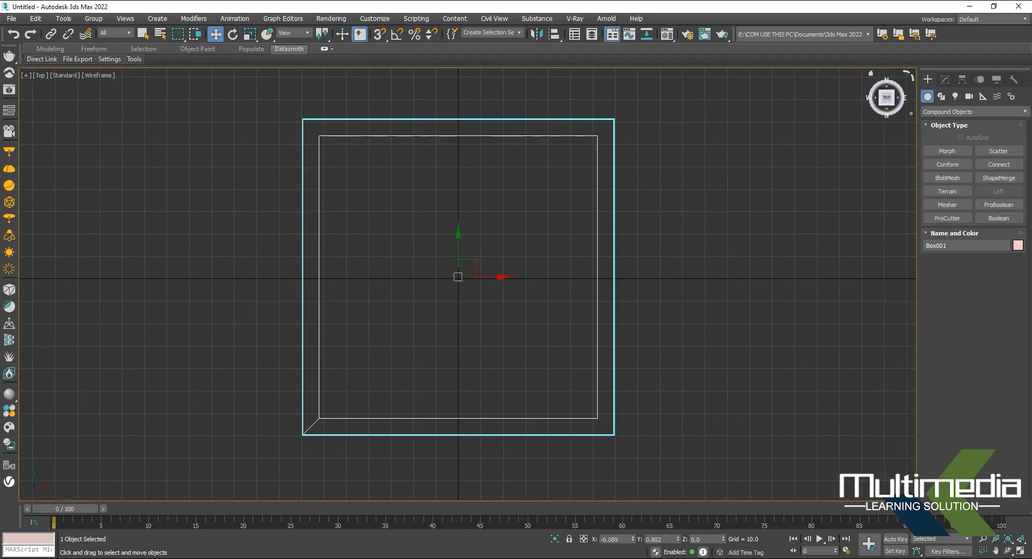
{"action": "left_click", "coordinate": [947, 111]}
{"action": "left_click", "coordinate": [946, 121]}
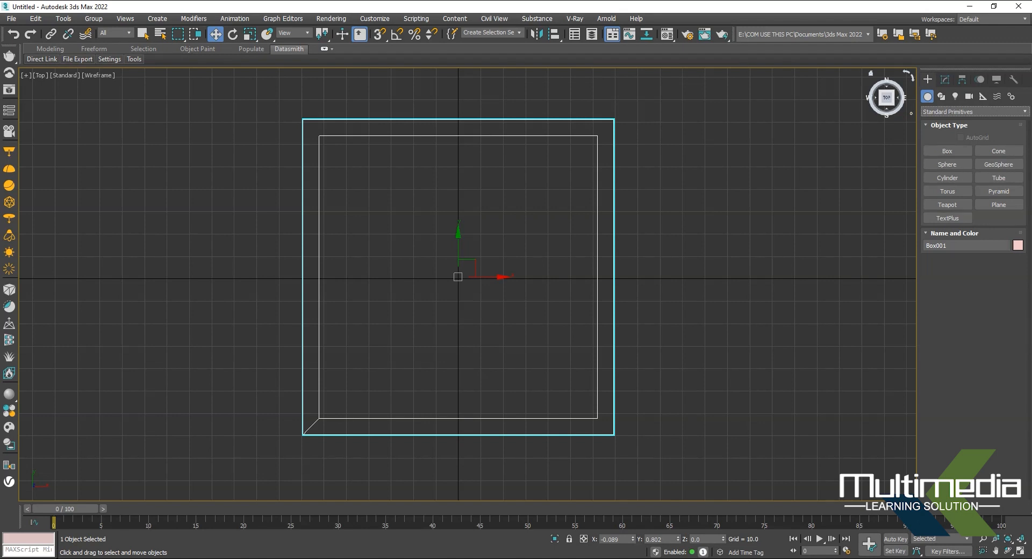
{"action": "left_click", "coordinate": [945, 178]}
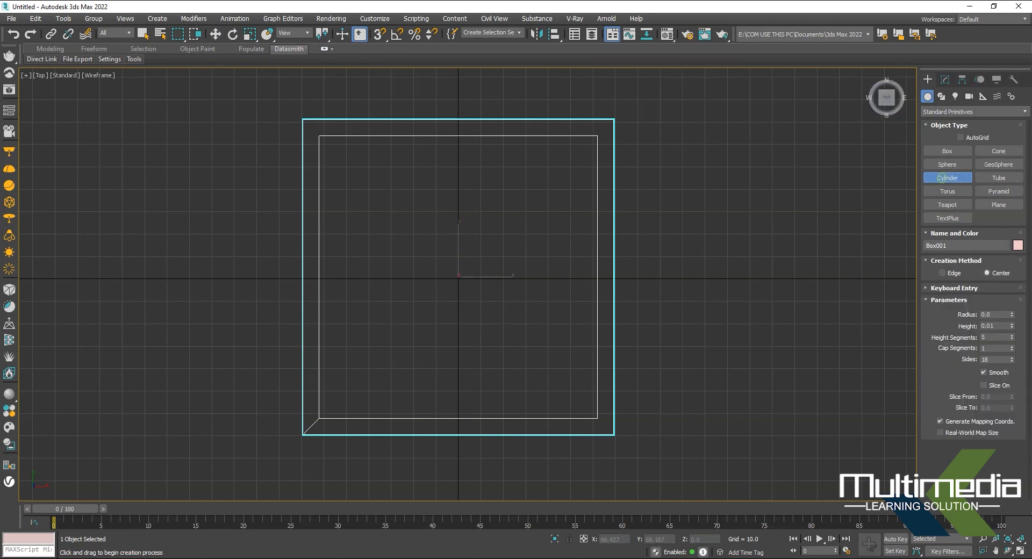
{"action": "middle_click_drag", "start_coordinate": [343, 158], "coordinate": [351, 185]}
{"action": "left_click_drag", "start_coordinate": [342, 176], "coordinate": [348, 187]}
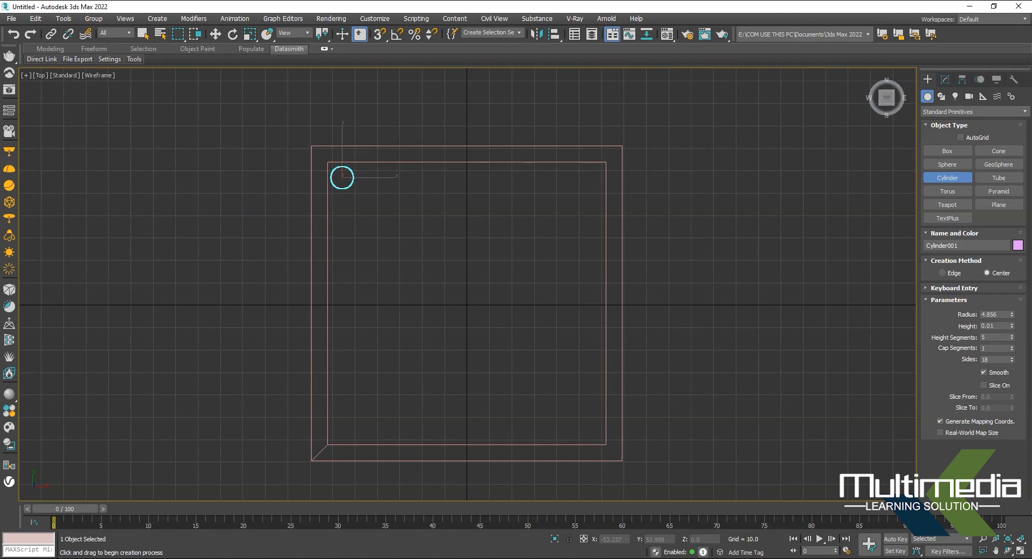
{"action": "left_click", "coordinate": [351, 223]}
In the Front view, raise the cylinder to about Z 9.4 so it passes through the full thickness of the board.
{"action": "middle_click_drag", "start_coordinate": [342, 176], "coordinate": [345, 186]}
{"action": "key", "text": "f"}
{"action": "middle_click_drag", "start_coordinate": [342, 284], "coordinate": [399, 284]}
{"action": "scroll", "coordinate": [399, 284], "scroll_direction": "up", "scroll_amount": 5}
{"action": "left_click_drag", "start_coordinate": [399, 258], "coordinate": [399, 173]}
{"action": "middle_click_drag", "start_coordinate": [399, 174], "coordinate": [368, 184]}
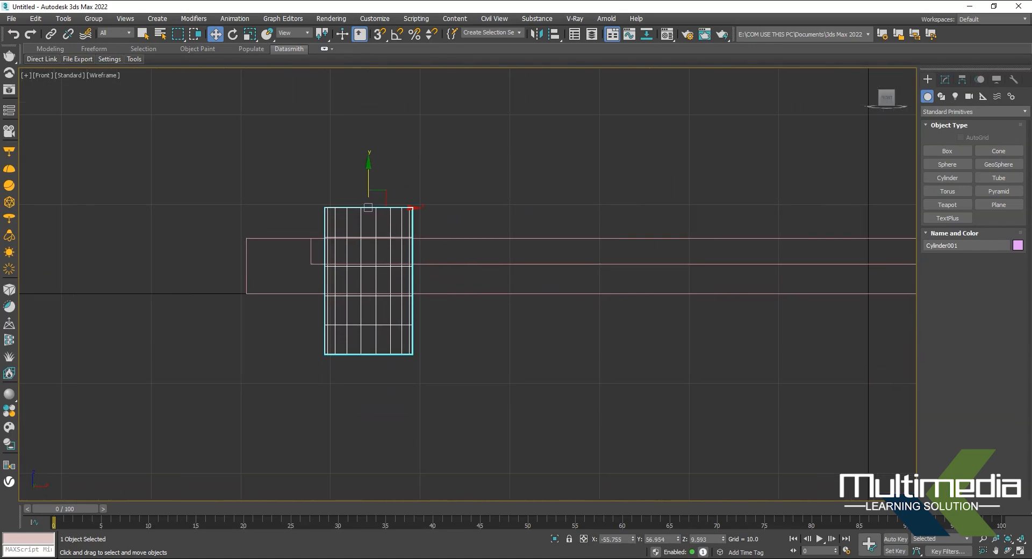
In the Top view, nudge the cylinder to Y 57.618 and copy it to the recess's upper-right corner at X 55.8.
{"action": "key", "text": "t"}
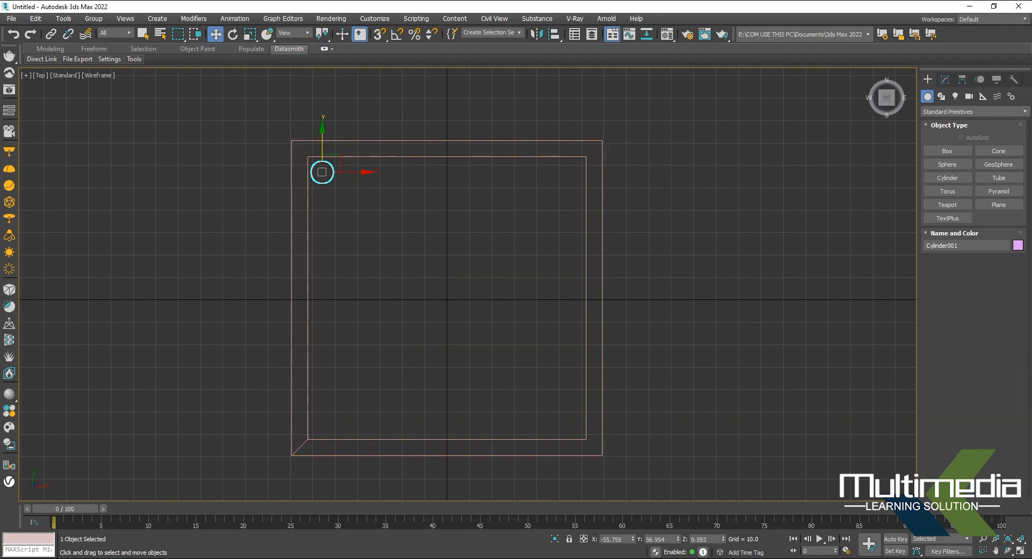
{"action": "left_click_drag", "start_coordinate": [322, 139], "coordinate": [322, 138]}
{"action": "left_click_drag", "start_coordinate": [350, 170], "coordinate": [572, 171], "text": "shift"}
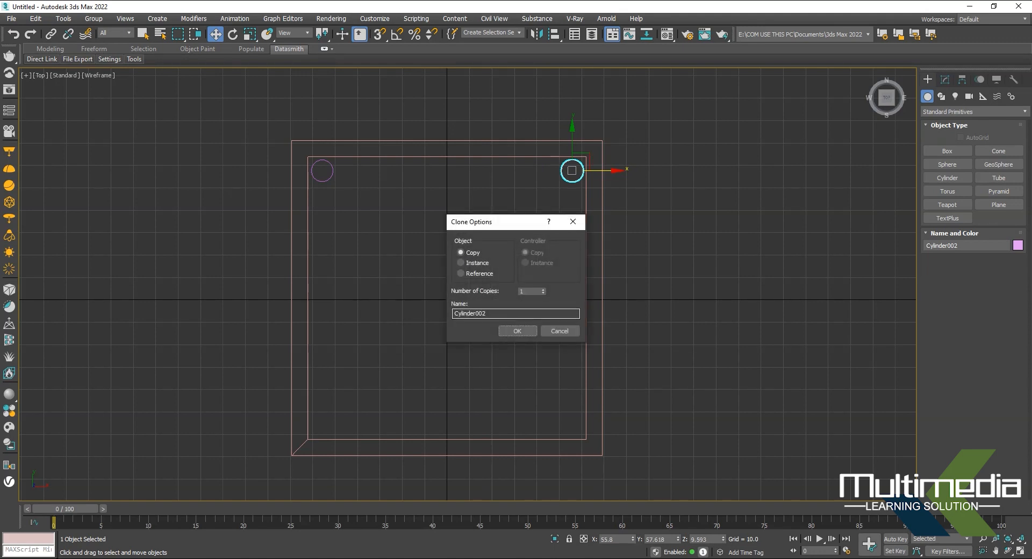
{"action": "left_click", "coordinate": [516, 330]}
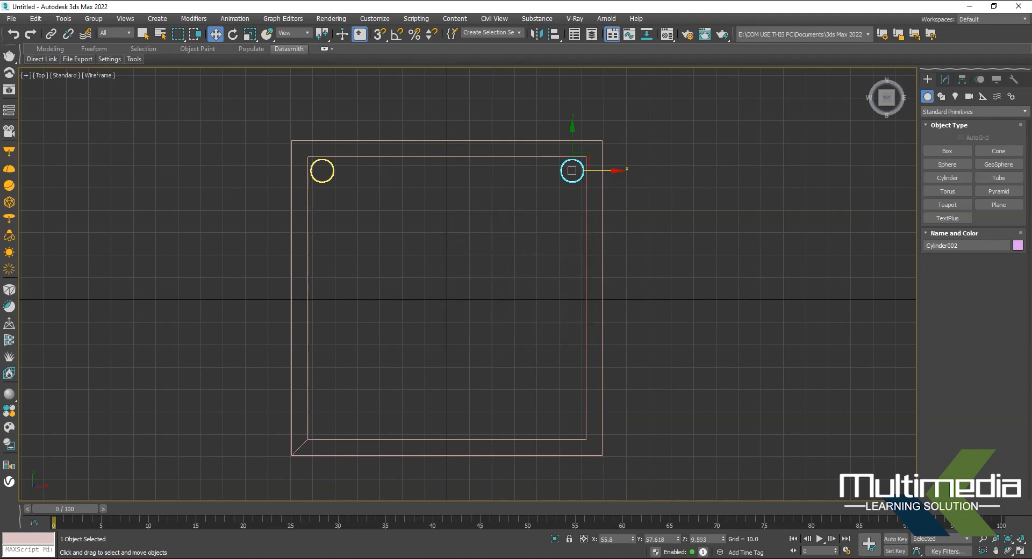
Select both upper cylinders in the Top view and copy them down into the recess's two lower corners.
{"action": "left_click", "coordinate": [332, 173], "text": "ctrl"}
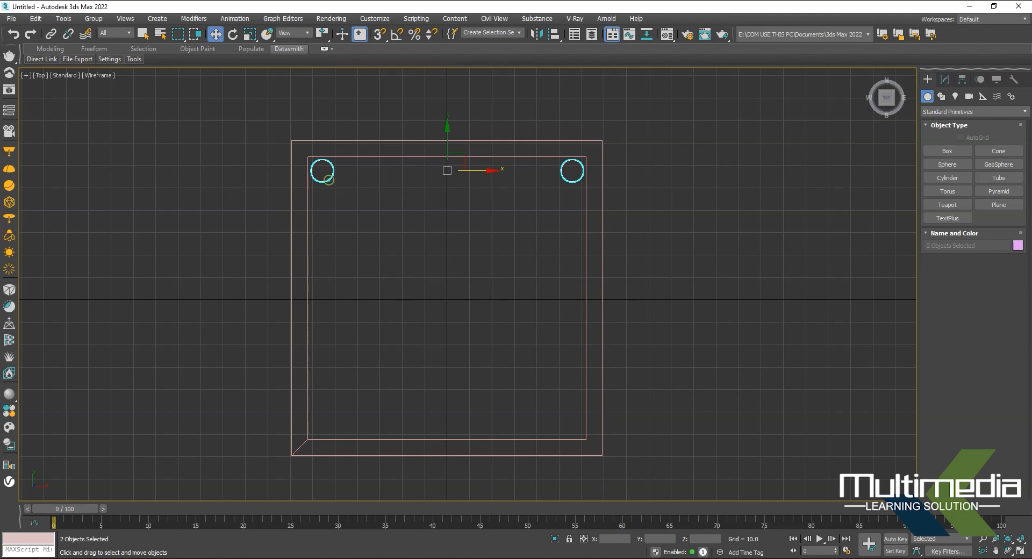
{"action": "left_click_drag", "start_coordinate": [447, 171], "coordinate": [447, 425], "text": "shift"}
{"action": "left_click", "coordinate": [518, 332]}
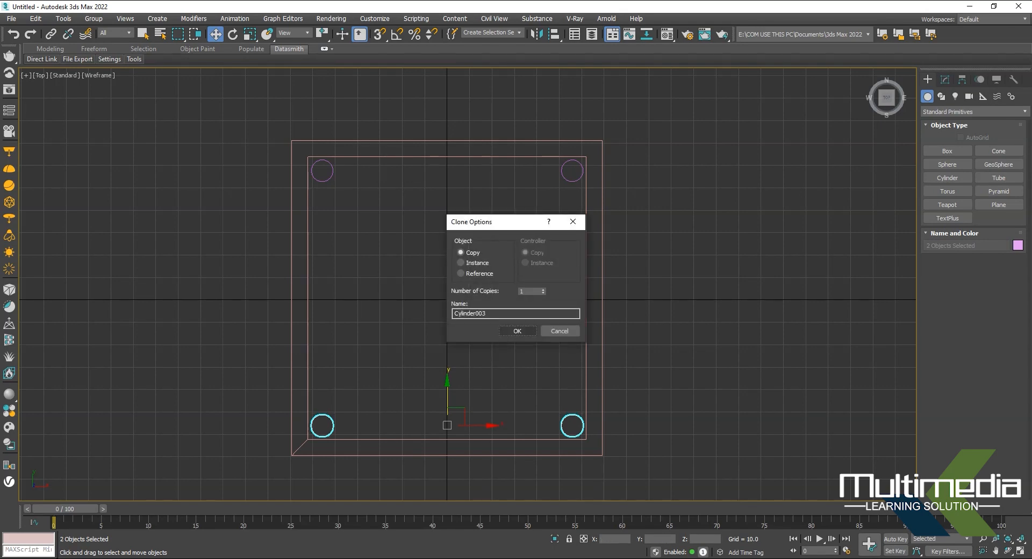
{"action": "middle_click_drag", "start_coordinate": [519, 331], "coordinate": [484, 356]}
{"action": "key", "text": "p"}
{"action": "middle_click_drag", "start_coordinate": [484, 356], "coordinate": [476, 320], "text": "alt"}
{"action": "scroll", "coordinate": [484, 312], "scroll_direction": "up", "scroll_amount": 5}
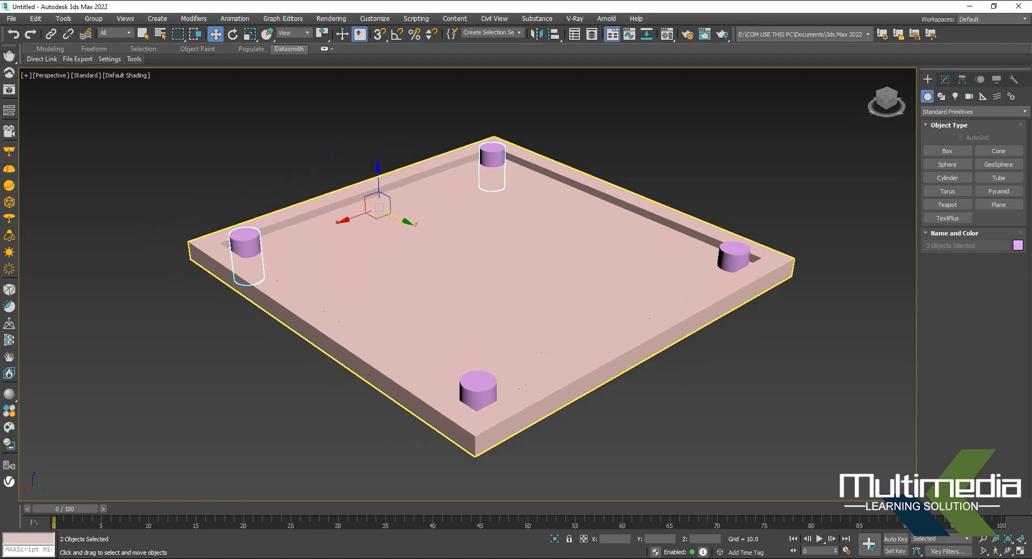
Join the four corner cylinders into one object with the Connect compound, using one cylinder as the base and picking the other three.
{"action": "left_click", "coordinate": [189, 354]}
{"action": "left_click", "coordinate": [385, 303]}
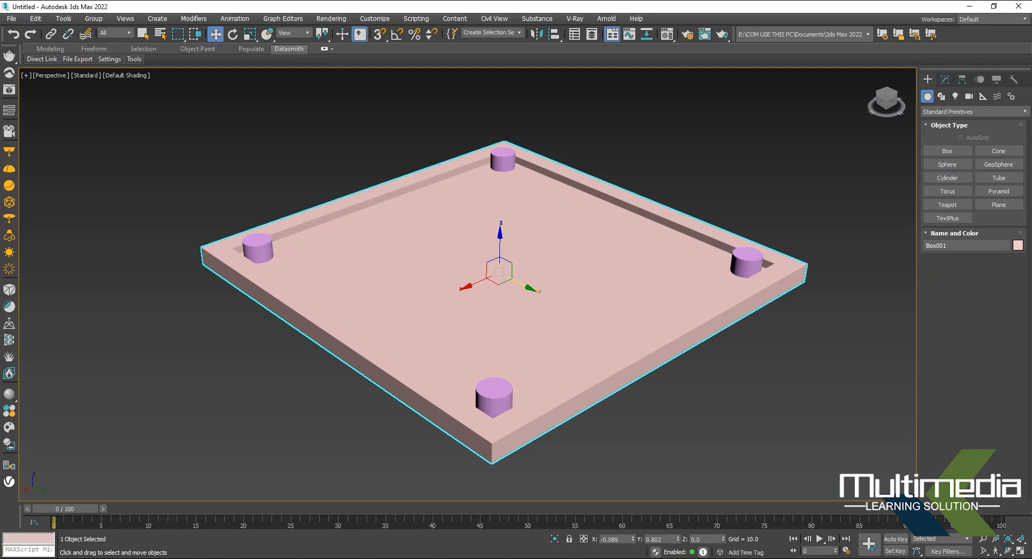
{"action": "left_click", "coordinate": [259, 251]}
{"action": "left_click", "coordinate": [503, 162]}
{"action": "left_click", "coordinate": [745, 262]}
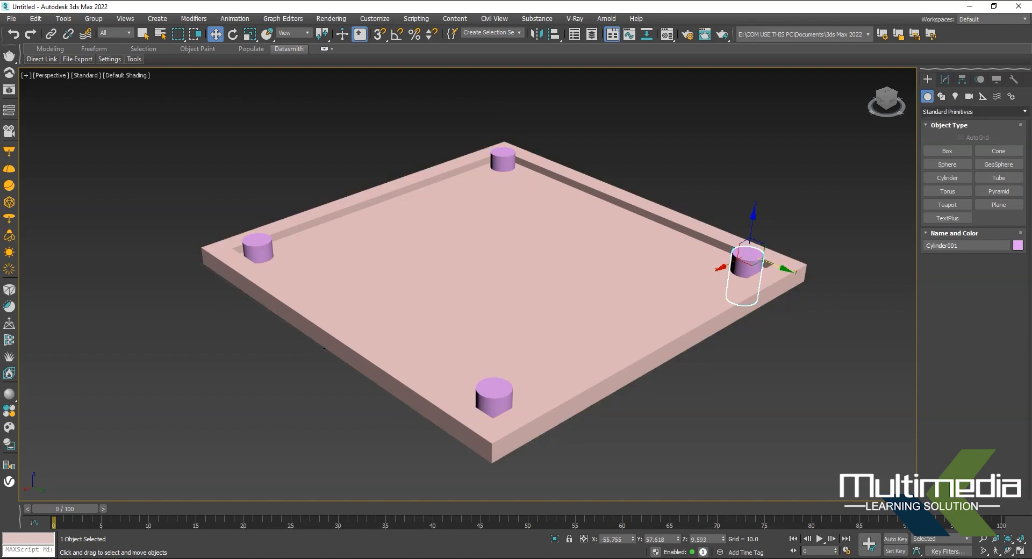
{"action": "left_click", "coordinate": [941, 112]}
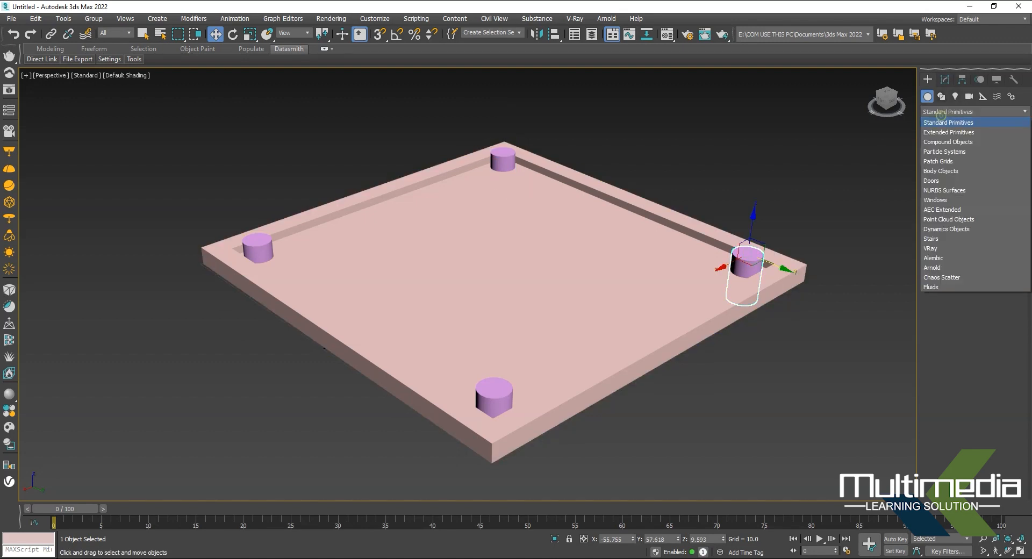
{"action": "left_click", "coordinate": [948, 142]}
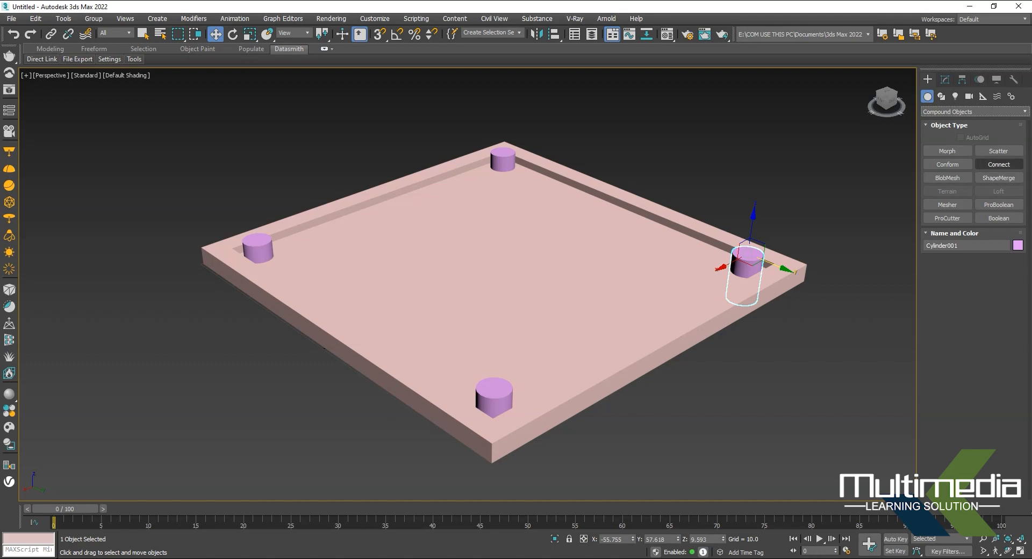
{"action": "left_click", "coordinate": [1001, 164]}
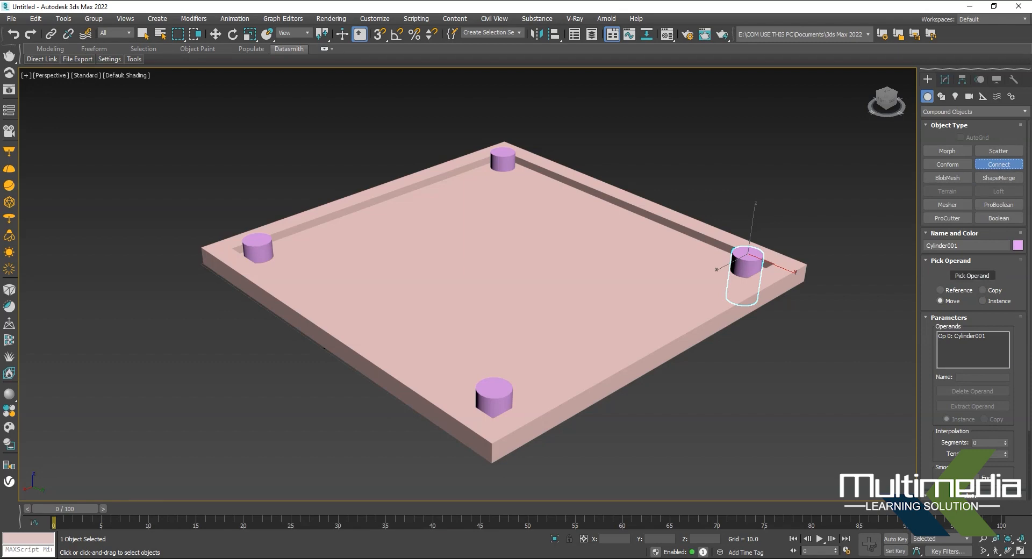
{"action": "left_click", "coordinate": [973, 276]}
{"action": "left_click", "coordinate": [504, 160]}
{"action": "left_click", "coordinate": [259, 248]}
{"action": "left_click", "coordinate": [495, 395]}
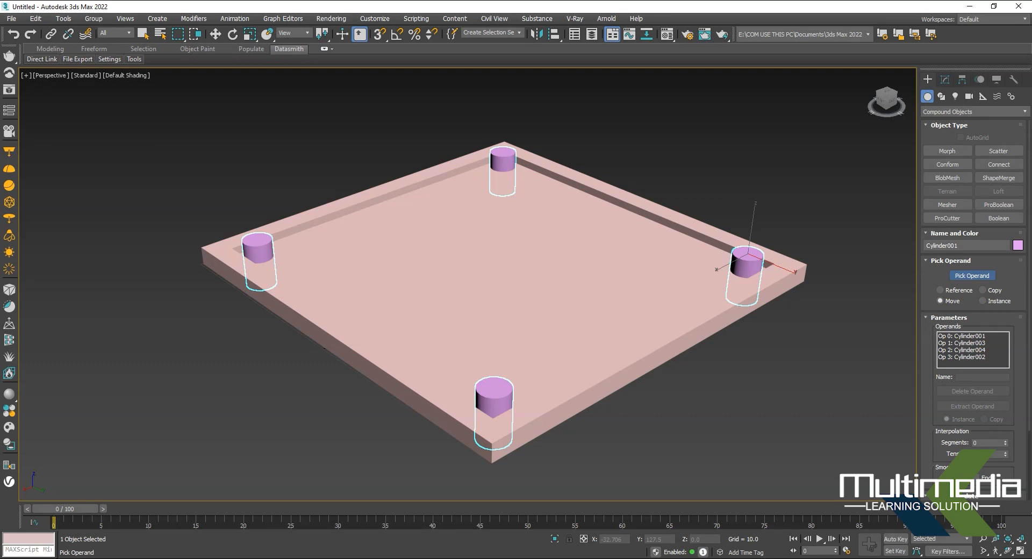
{"action": "left_click", "coordinate": [215, 34]}
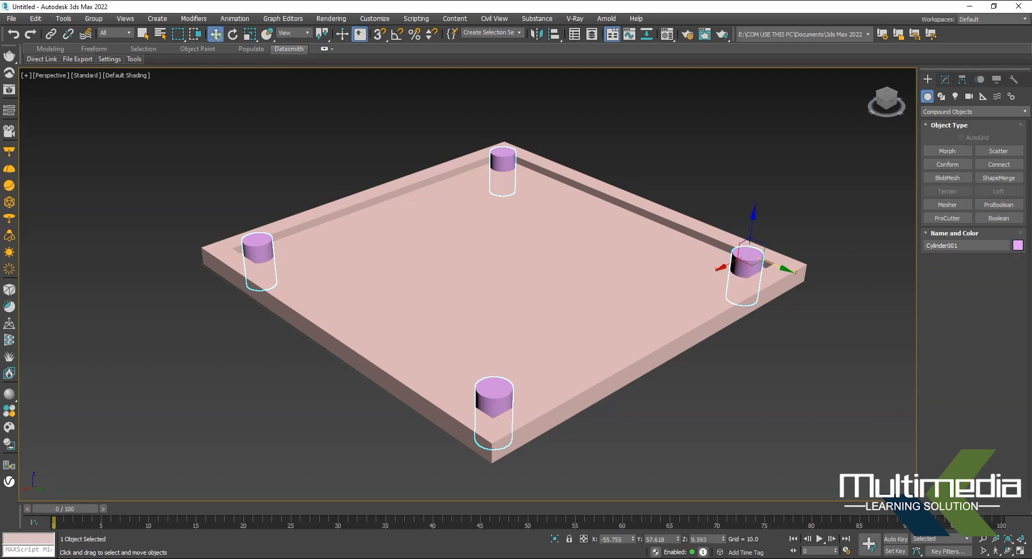
Try raising the connected cylinders as a single object and undo the move.
{"action": "left_click", "coordinate": [661, 111]}
{"action": "left_click", "coordinate": [746, 267]}
{"action": "left_click_drag", "start_coordinate": [752, 222], "coordinate": [754, 210]}
{"action": "key", "text": "ctrl+z"}
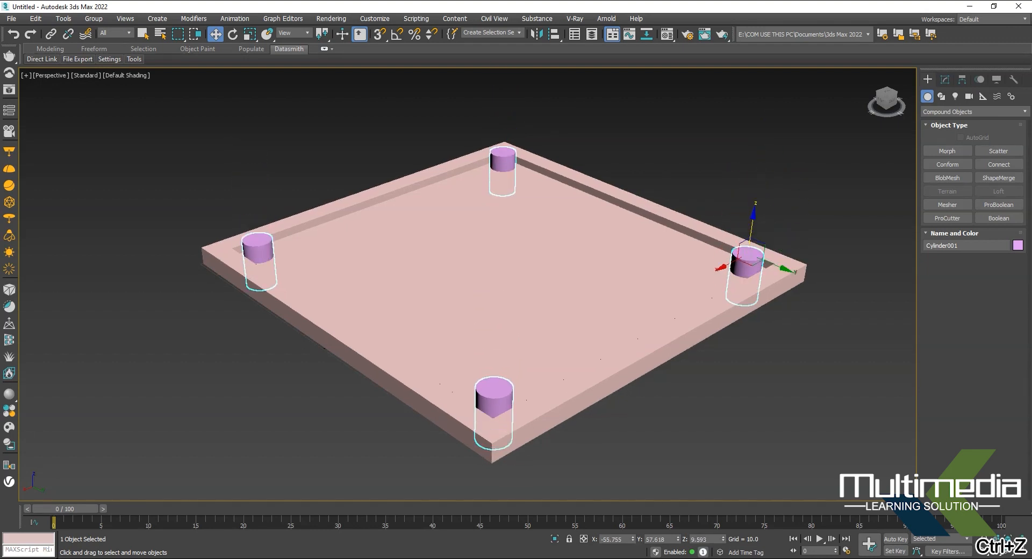
{"action": "left_click", "coordinate": [807, 407]}
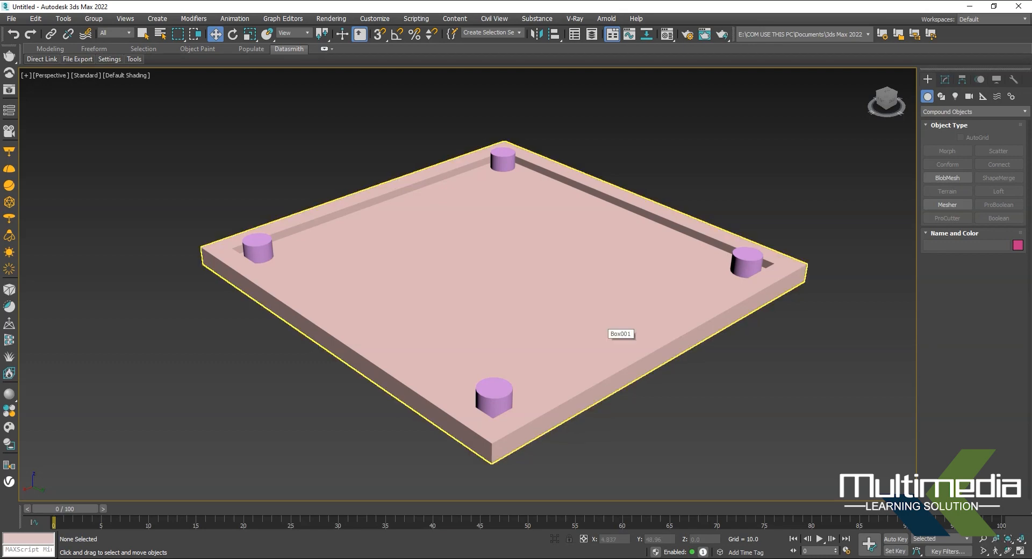
Subtract the connected cylinders from the board with a Boolean to cut four corner holes through it.
{"action": "left_click", "coordinate": [640, 344]}
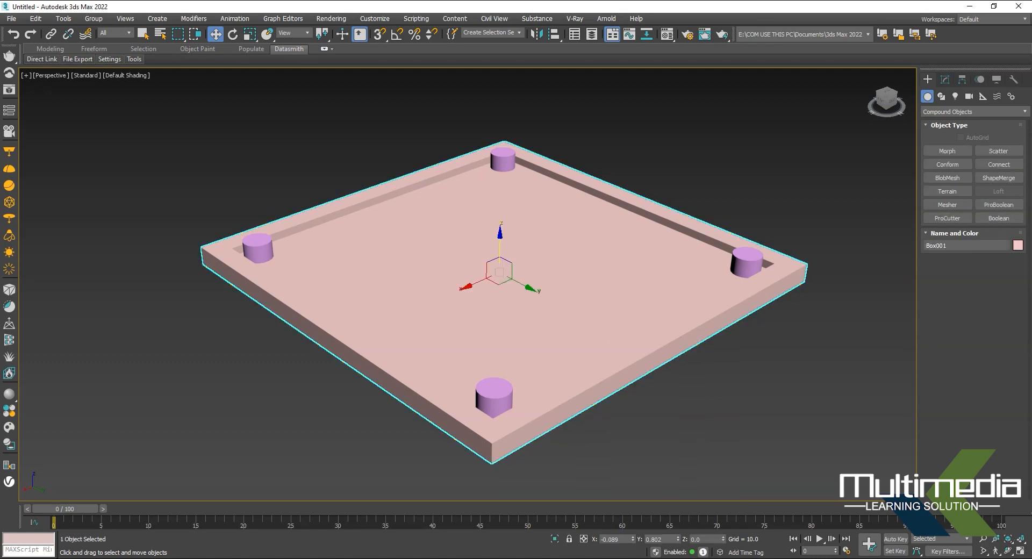
{"action": "left_click", "coordinate": [999, 217]}
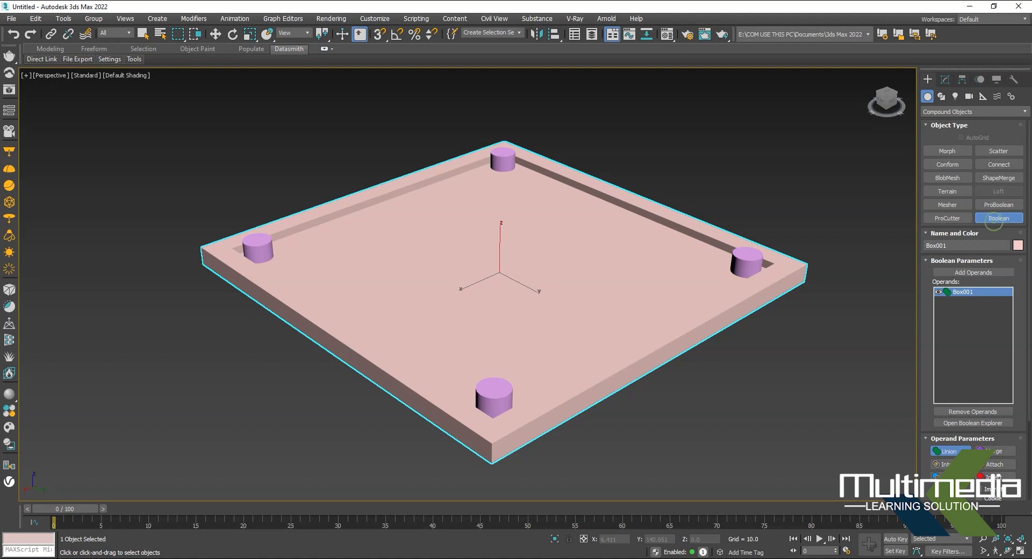
{"action": "left_click", "coordinate": [949, 477]}
{"action": "left_click", "coordinate": [973, 272]}
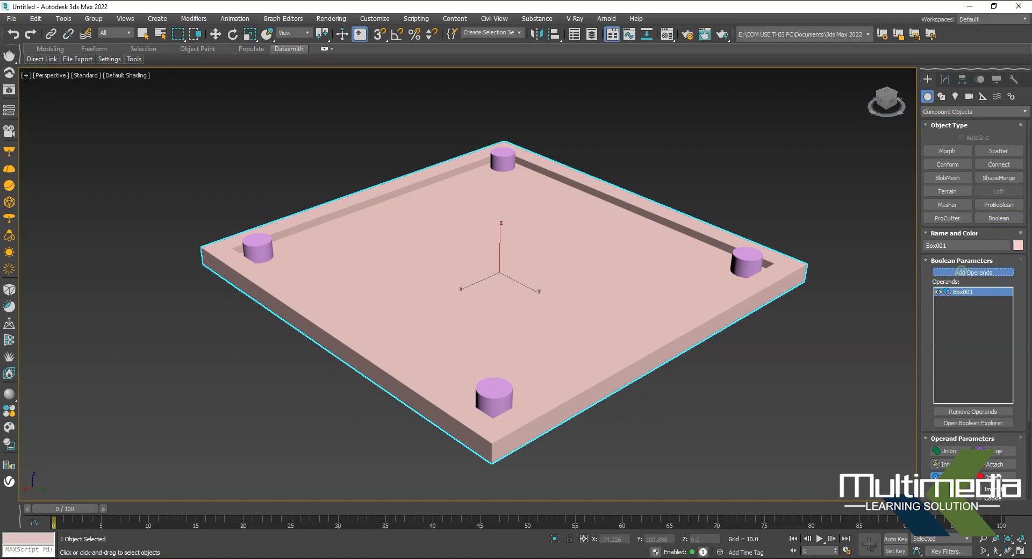
{"action": "left_click", "coordinate": [749, 268]}
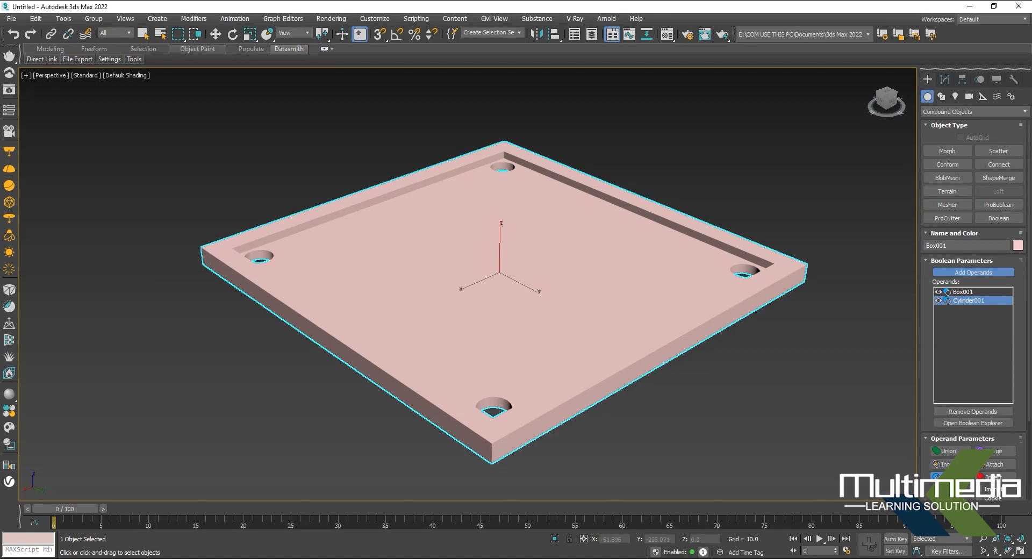
{"action": "left_click", "coordinate": [215, 34]}
Examine the board's four corner holes in the Perspective and Top views.
{"action": "middle_click_drag", "start_coordinate": [500, 269], "coordinate": [512, 326]}
{"action": "middle_click_drag", "start_coordinate": [512, 326], "coordinate": [574, 405], "text": "alt"}
{"action": "mouse_move", "coordinate": [575, 404]}
{"action": "middle_mouse_down"}
{"action": "mouse_move", "coordinate": [547, 327]}
{"action": "mouse_move", "coordinate": [597, 347]}
{"action": "mouse_move", "coordinate": [583, 310]}
{"action": "mouse_move", "coordinate": [610, 318]}
{"action": "mouse_move", "coordinate": [645, 303]}
{"action": "mouse_move", "coordinate": [584, 285]}
{"action": "mouse_move", "coordinate": [585, 344]}
{"action": "mouse_move", "coordinate": [597, 306]}
{"action": "mouse_move", "coordinate": [580, 299]}
{"action": "mouse_move", "coordinate": [614, 257]}
{"action": "mouse_move", "coordinate": [608, 279]}
{"action": "middle_mouse_up"}
{"action": "scroll", "coordinate": [548, 327], "scroll_direction": "down", "scroll_amount": 3}
{"action": "scroll", "coordinate": [580, 311], "scroll_direction": "up", "scroll_amount": 4}
{"action": "key", "text": "t"}
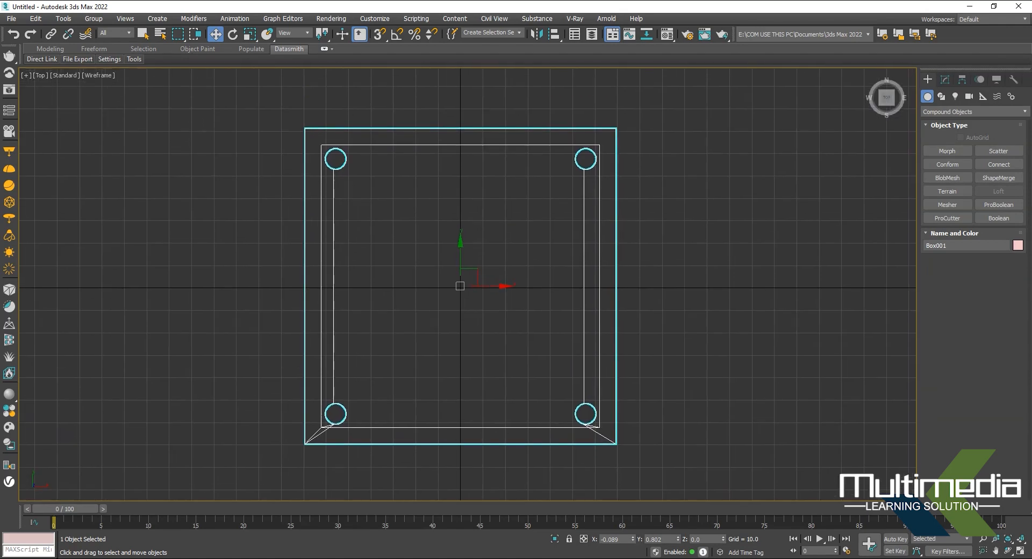
{"action": "key", "text": "p"}
{"action": "scroll", "coordinate": [540, 304], "scroll_direction": "down", "scroll_amount": 5}
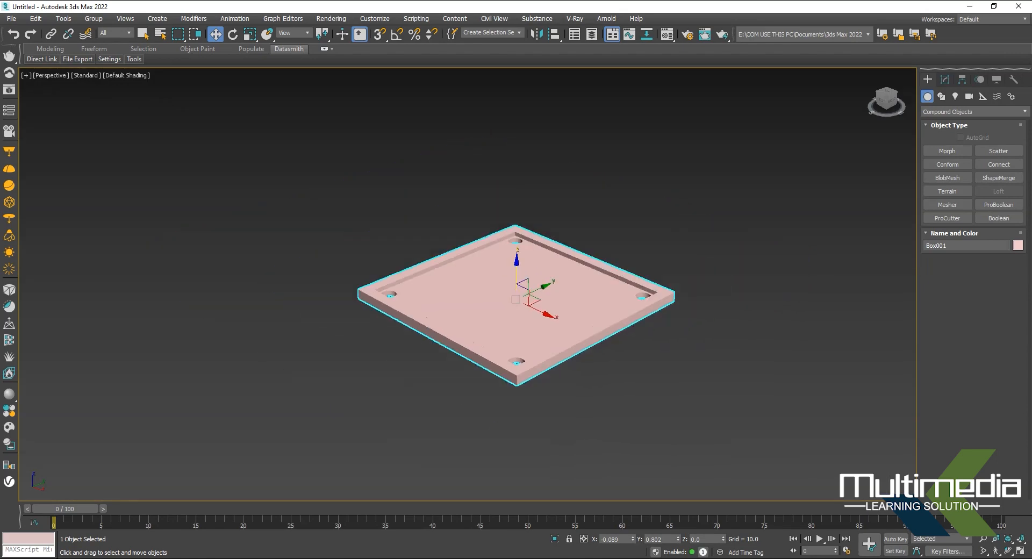
{"action": "middle_click_drag", "start_coordinate": [581, 325], "coordinate": [406, 249], "text": "alt"}
{"action": "scroll", "coordinate": [593, 307], "scroll_direction": "up", "scroll_amount": 3}
In the Front view, draw a curved half-profile line from the board's underside down to about Z -43.9, ending in a base line about 15.6 long.
{"action": "key", "text": "f"}
{"action": "scroll", "coordinate": [572, 347], "scroll_direction": "down", "scroll_amount": 2}
{"action": "scroll", "coordinate": [448, 304], "scroll_direction": "down", "scroll_amount": 2}
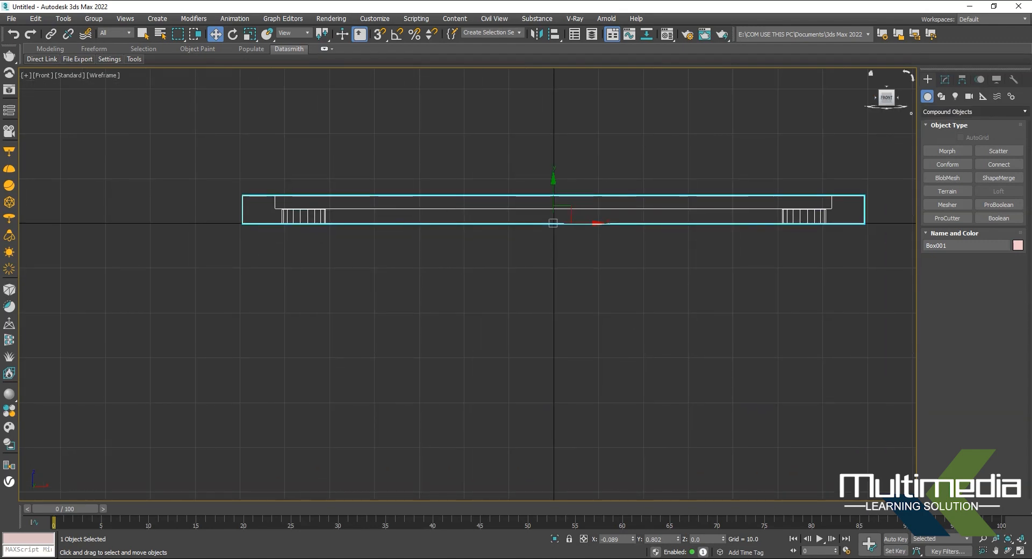
{"action": "left_click", "coordinate": [942, 97]}
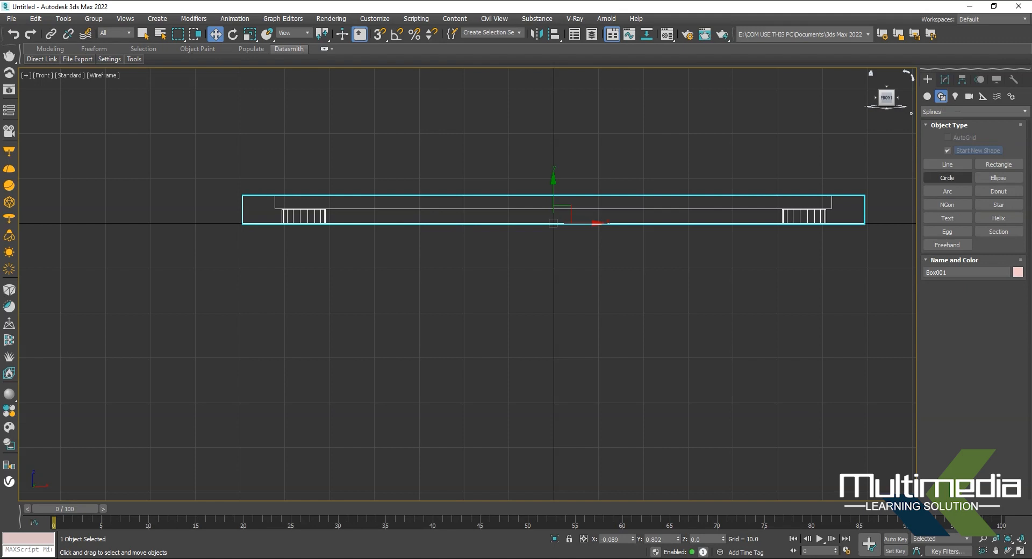
{"action": "left_click", "coordinate": [948, 164]}
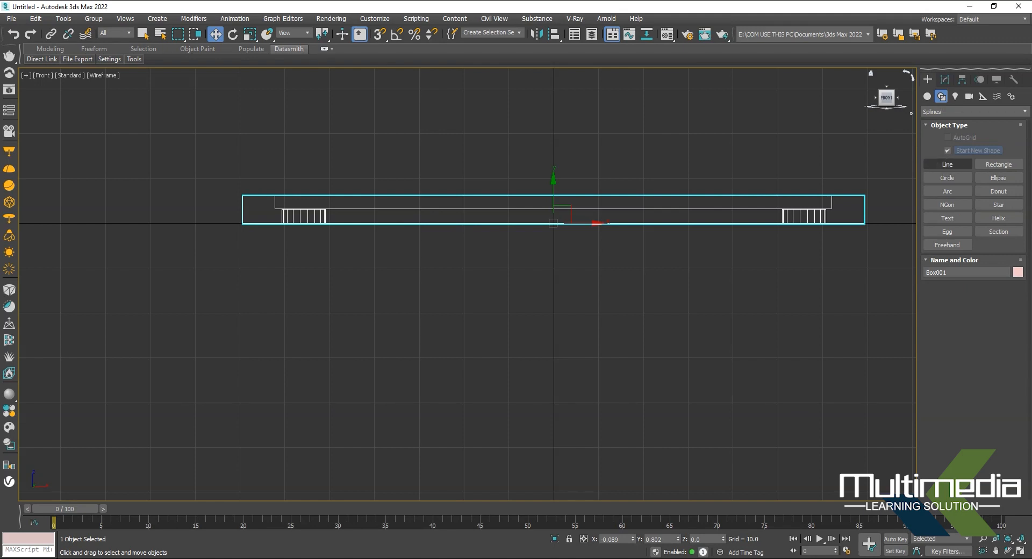
{"action": "middle_click_drag", "start_coordinate": [609, 222], "coordinate": [575, 212]}
{"action": "left_click", "coordinate": [464, 214]}
{"action": "left_click_drag", "start_coordinate": [476, 257], "coordinate": [484, 268]}
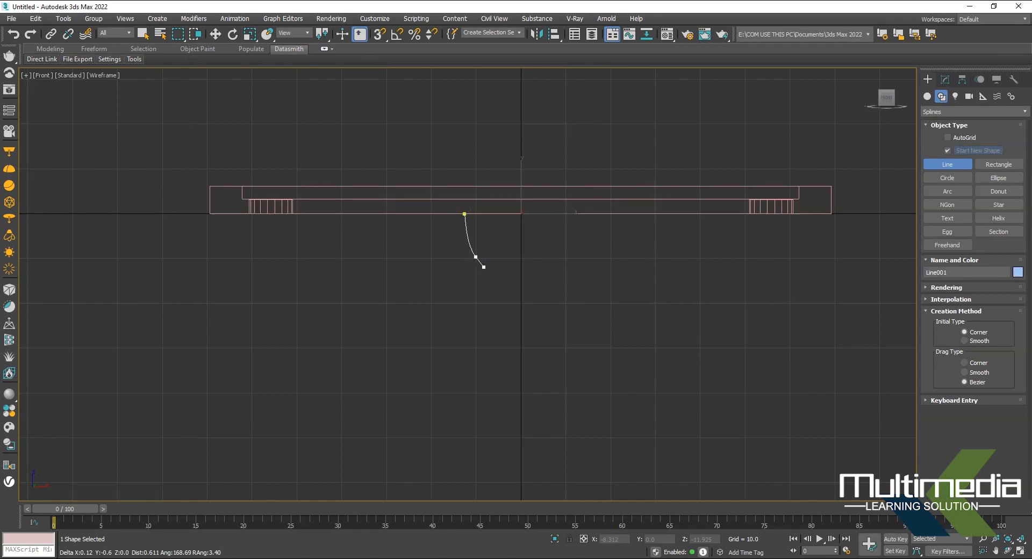
{"action": "left_click", "coordinate": [503, 307]}
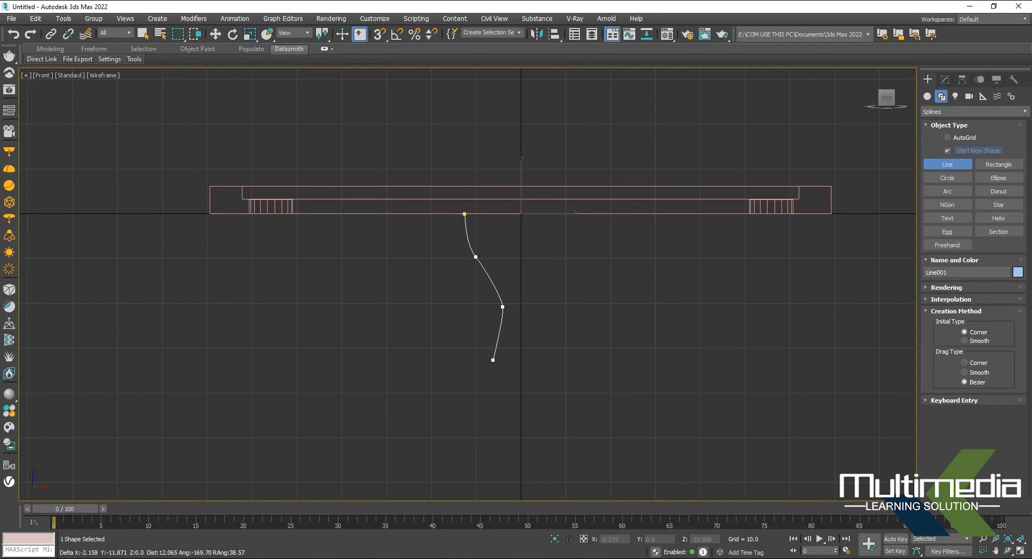
{"action": "left_click", "coordinate": [488, 363]}
{"action": "left_click", "coordinate": [454, 393]}
{"action": "left_click", "coordinate": [451, 410]}
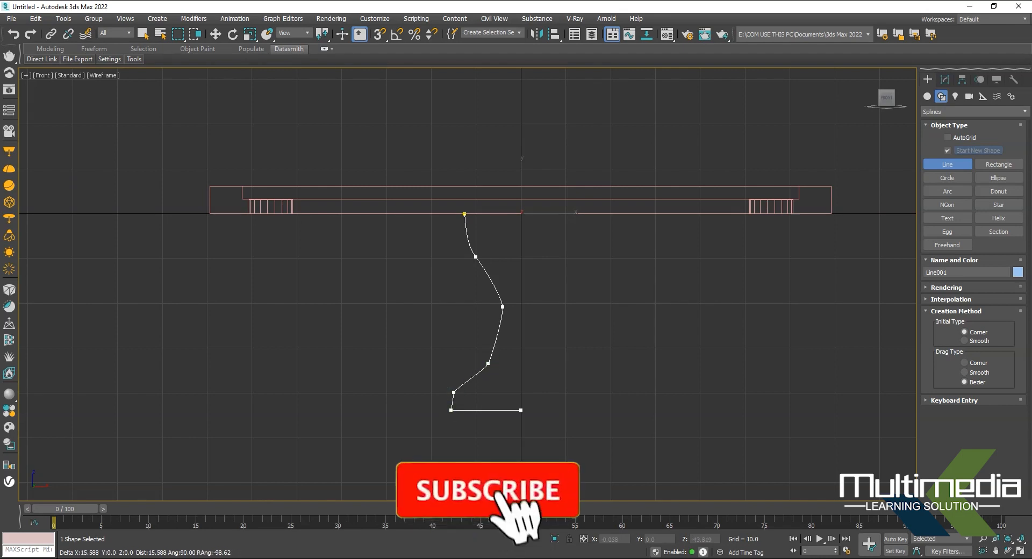
{"action": "left_click", "coordinate": [521, 410]}
{"action": "right_click", "coordinate": [567, 371]}
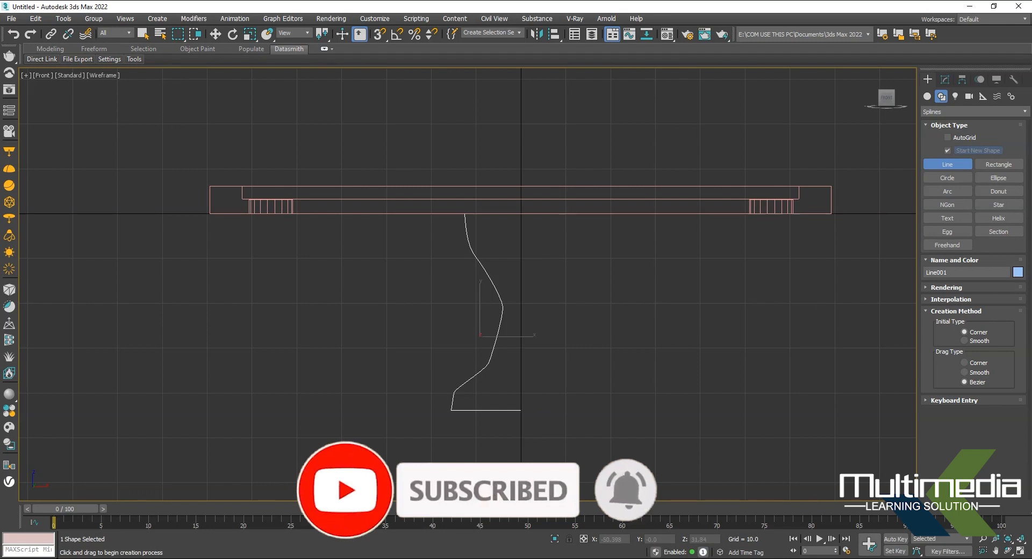
{"action": "left_click", "coordinate": [215, 34]}
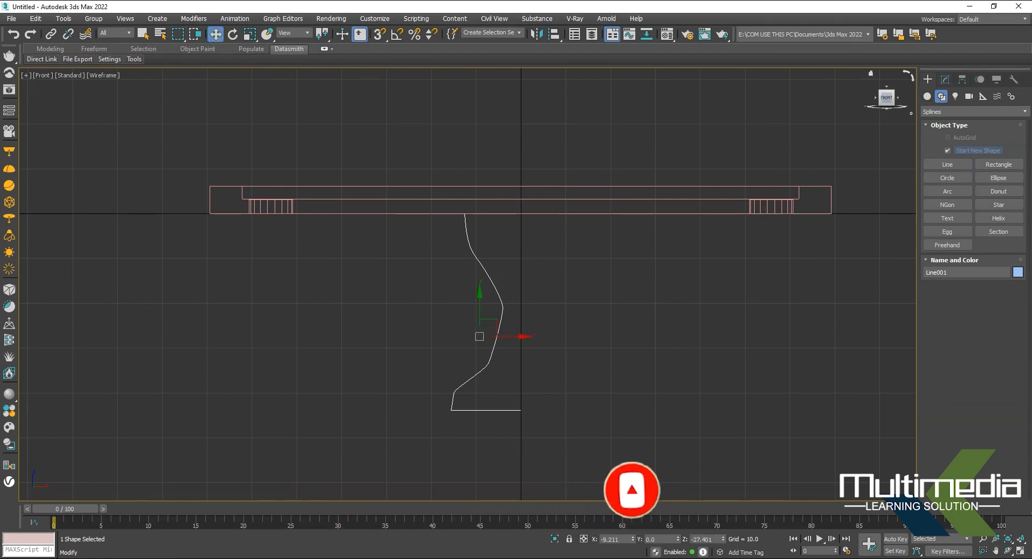
At Vertex level, adjust the profile's waist vertex and the one below it to smooth the curve, and leave vertex editing.
{"action": "left_click", "coordinate": [945, 80]}
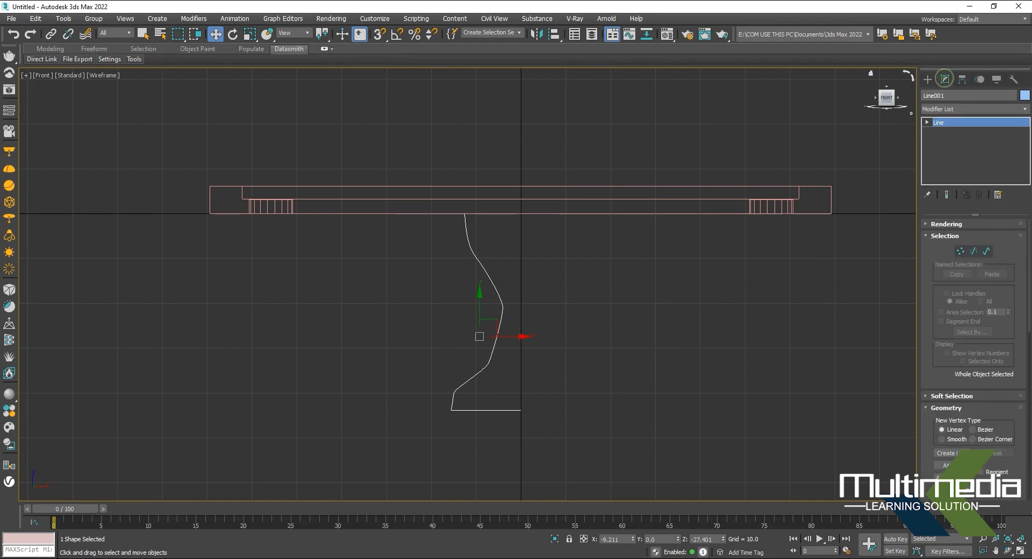
{"action": "left_click", "coordinate": [961, 251]}
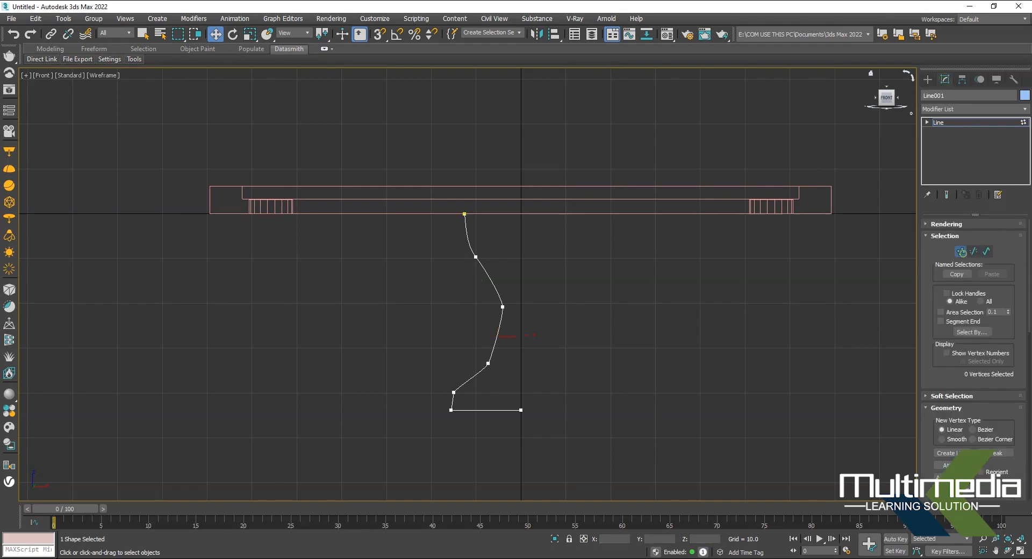
{"action": "left_click", "coordinate": [502, 307]}
{"action": "left_click_drag", "start_coordinate": [484, 368], "coordinate": [528, 354]}
{"action": "left_click_drag", "start_coordinate": [492, 317], "coordinate": [565, 286]}
{"action": "left_click_drag", "start_coordinate": [504, 316], "coordinate": [504, 331]}
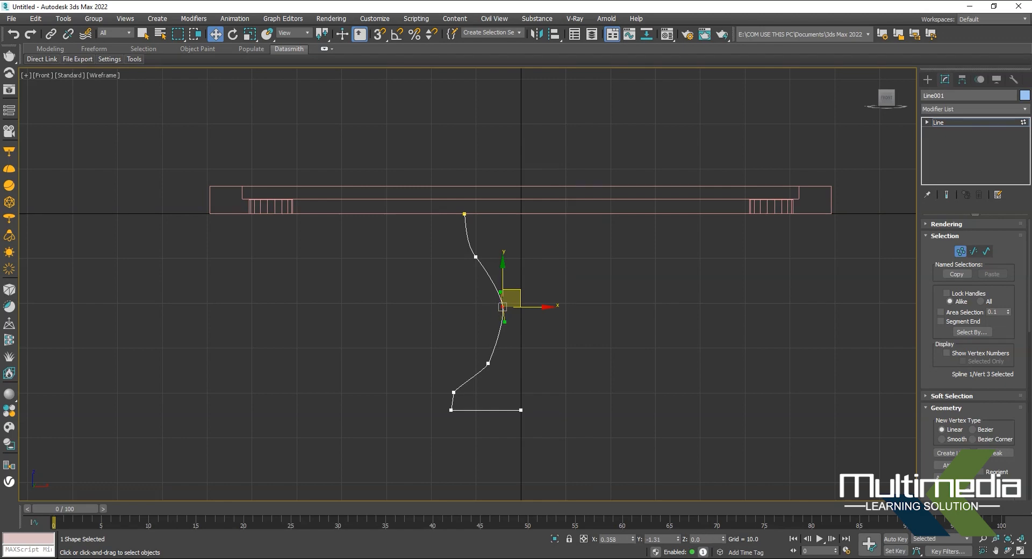
{"action": "left_click_drag", "start_coordinate": [483, 371], "coordinate": [525, 348]}
{"action": "left_click", "coordinate": [947, 123]}
Apply a Lathe modifier to the profile, revolving it 360 degrees about the inner end of its base line.
{"action": "left_click", "coordinate": [971, 109]}
{"action": "left_click", "coordinate": [952, 109]}
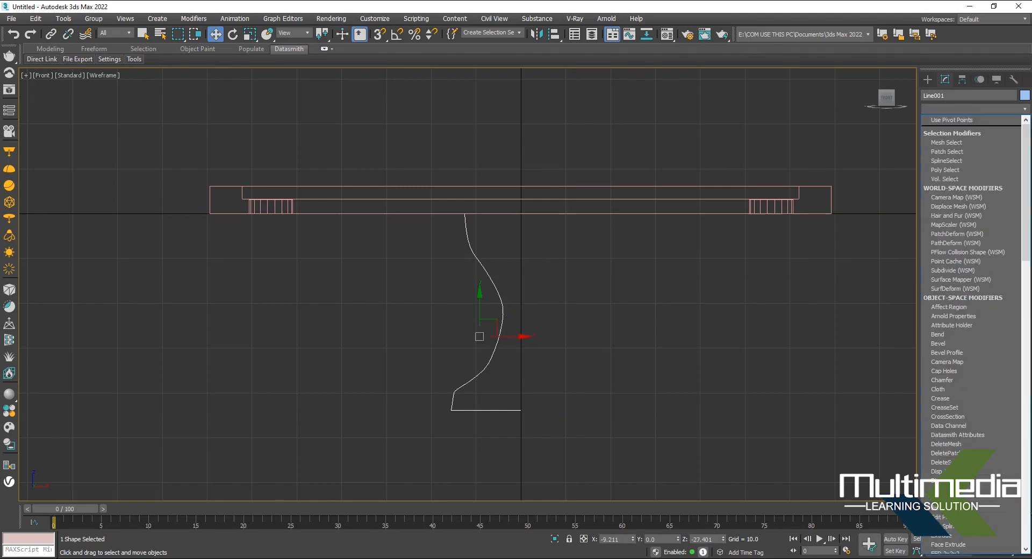
{"action": "type", "text": "l"}
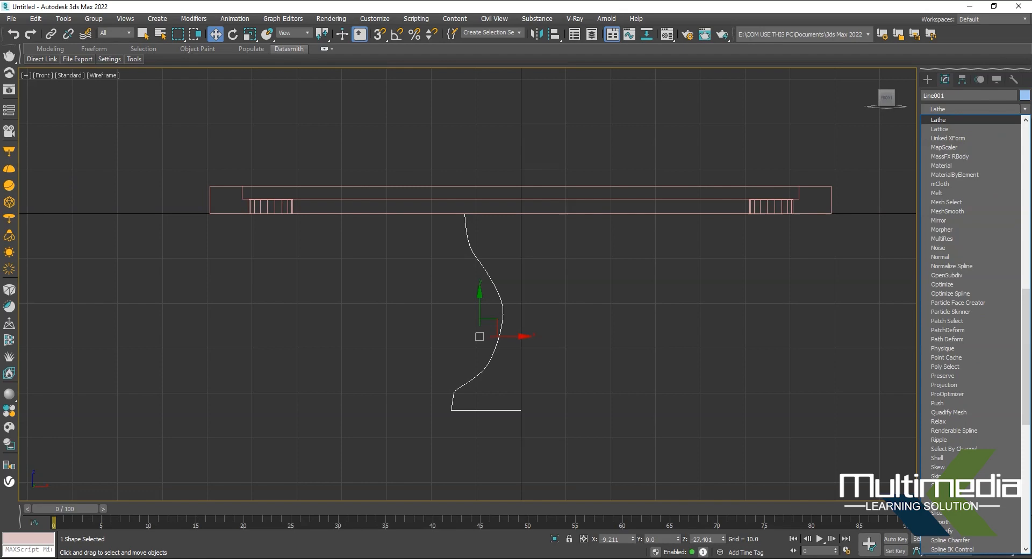
{"action": "key", "text": "Return"}
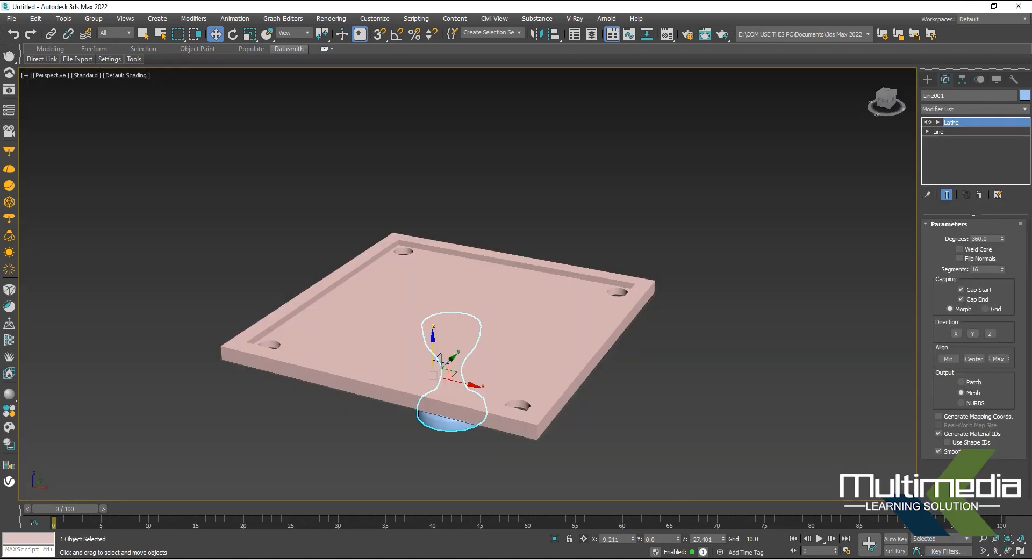
With the lathed result shown, move the base line's inner end vertex along X toward the axis to close the hole in the base.
{"action": "mouse_move", "coordinate": [468, 285]}
{"action": "middle_mouse_down", "text": "alt"}
{"action": "mouse_move", "coordinate": [468, 242]}
{"action": "mouse_move", "coordinate": [484, 205]}
{"action": "mouse_move", "coordinate": [511, 183]}
{"action": "middle_mouse_up", "text": "alt"}
{"action": "left_click", "coordinate": [472, 331]}
{"action": "left_click", "coordinate": [928, 132]}
{"action": "left_click", "coordinate": [948, 141]}
{"action": "left_click", "coordinate": [465, 343]}
{"action": "left_click_drag", "start_coordinate": [473, 352], "coordinate": [465, 352]}
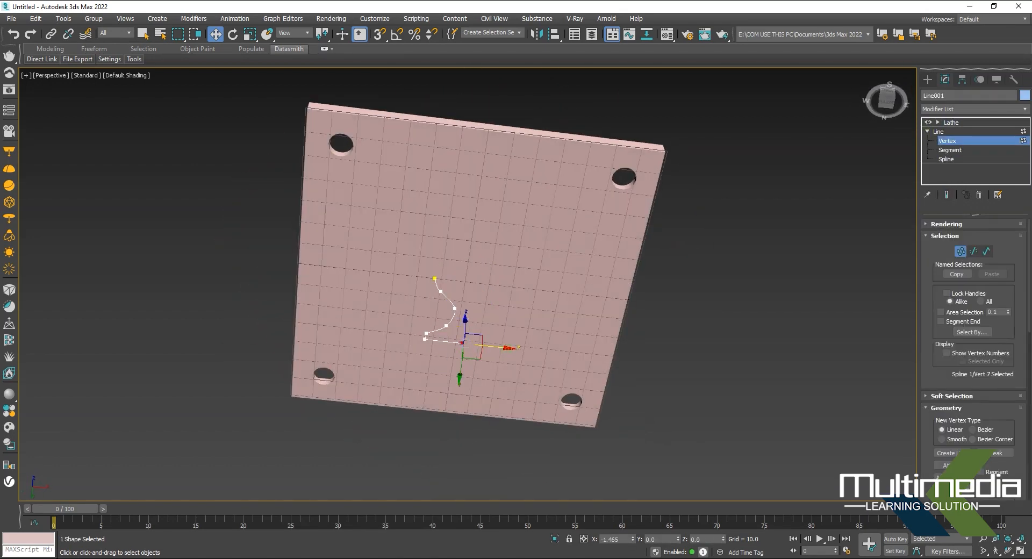
{"action": "left_click", "coordinate": [947, 194]}
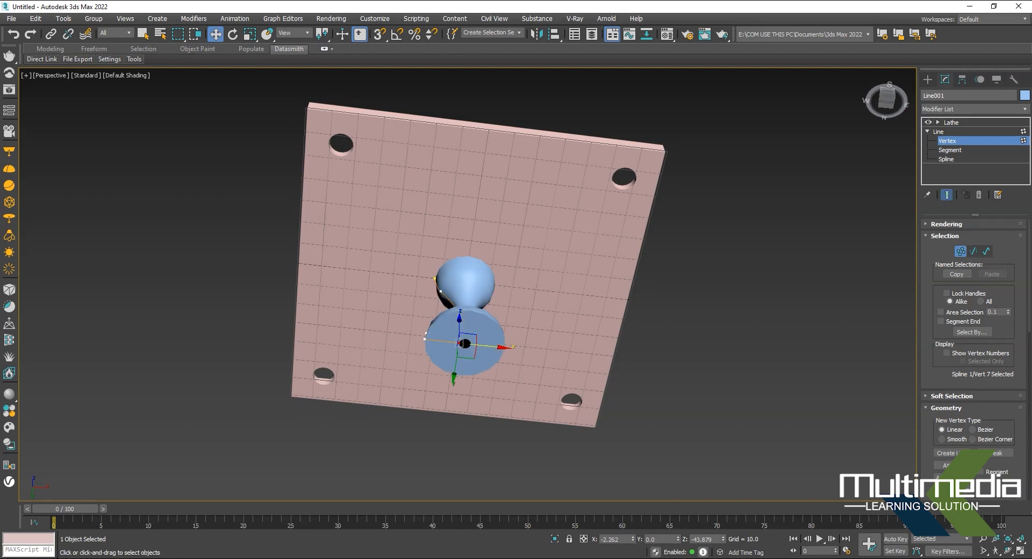
{"action": "left_click_drag", "start_coordinate": [465, 352], "coordinate": [472, 352]}
{"action": "middle_click_drag", "start_coordinate": [472, 352], "coordinate": [461, 403], "text": "alt"}
Move the profile's top vertex outward to about X -24.1 to flare the lathed shape where it meets the board.
{"action": "left_click", "coordinate": [433, 232]}
{"action": "left_click_drag", "start_coordinate": [457, 231], "coordinate": [429, 231]}
{"action": "middle_click_drag", "start_coordinate": [428, 232], "coordinate": [428, 241], "text": "alt"}
{"action": "key", "text": "f"}
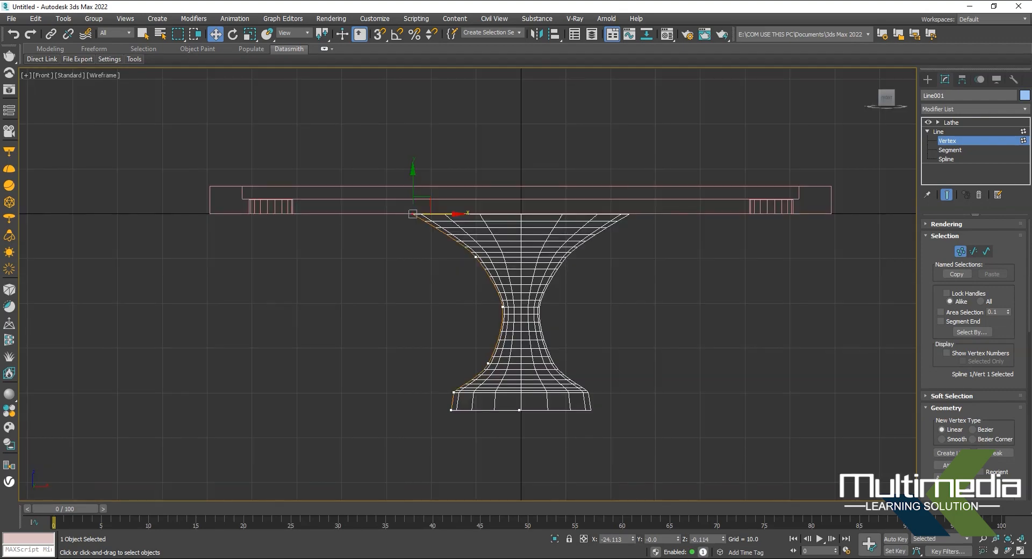
Move the profile's top vertex and the one below it outward along X, the lower to about X -15.6, and leave vertex editing.
{"action": "left_click_drag", "start_coordinate": [413, 213], "coordinate": [386, 214]}
{"action": "left_click", "coordinate": [475, 257]}
{"action": "left_click_drag", "start_coordinate": [504, 257], "coordinate": [479, 257]}
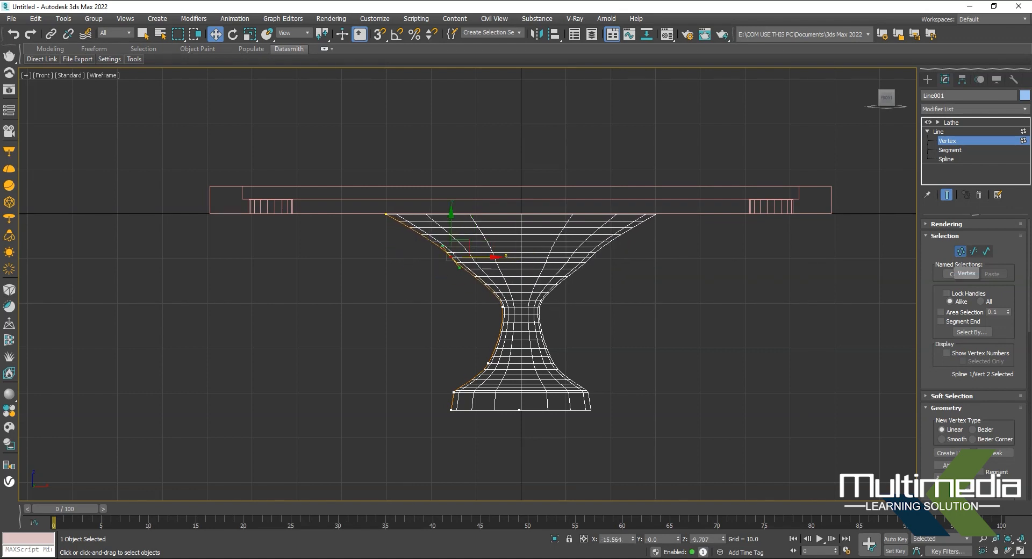
{"action": "left_click", "coordinate": [961, 252]}
{"action": "left_click", "coordinate": [964, 123]}
{"action": "middle_click_drag", "start_coordinate": [694, 253], "coordinate": [686, 265]}
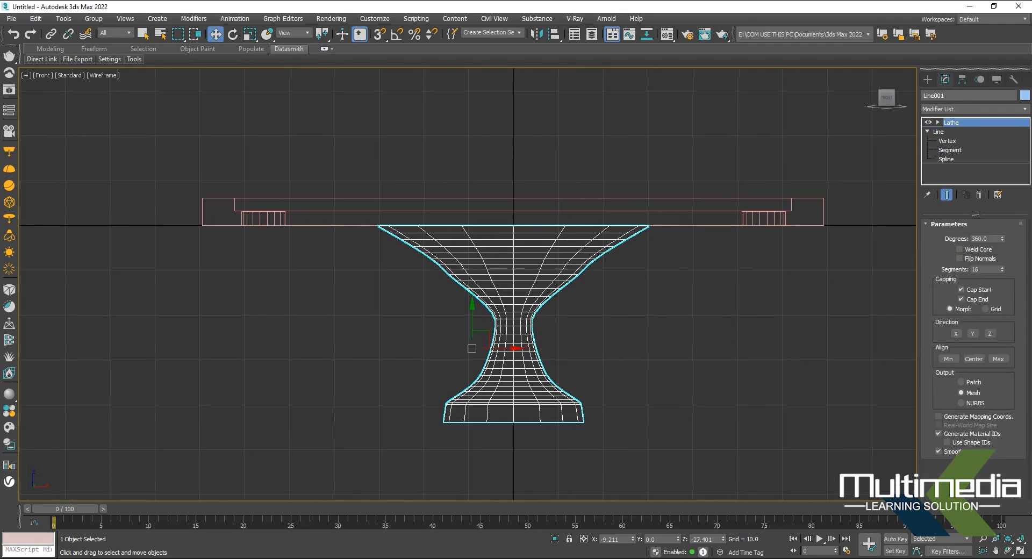
{"action": "key", "text": "p"}
{"action": "mouse_move", "coordinate": [473, 269]}
{"action": "middle_mouse_down", "text": "alt"}
{"action": "mouse_move", "coordinate": [510, 333]}
{"action": "mouse_move", "coordinate": [581, 285]}
{"action": "mouse_move", "coordinate": [548, 301]}
{"action": "middle_mouse_up", "text": "alt"}
{"action": "left_click", "coordinate": [742, 382]}
{"action": "middle_click_drag", "start_coordinate": [742, 381], "coordinate": [615, 355], "text": "alt"}
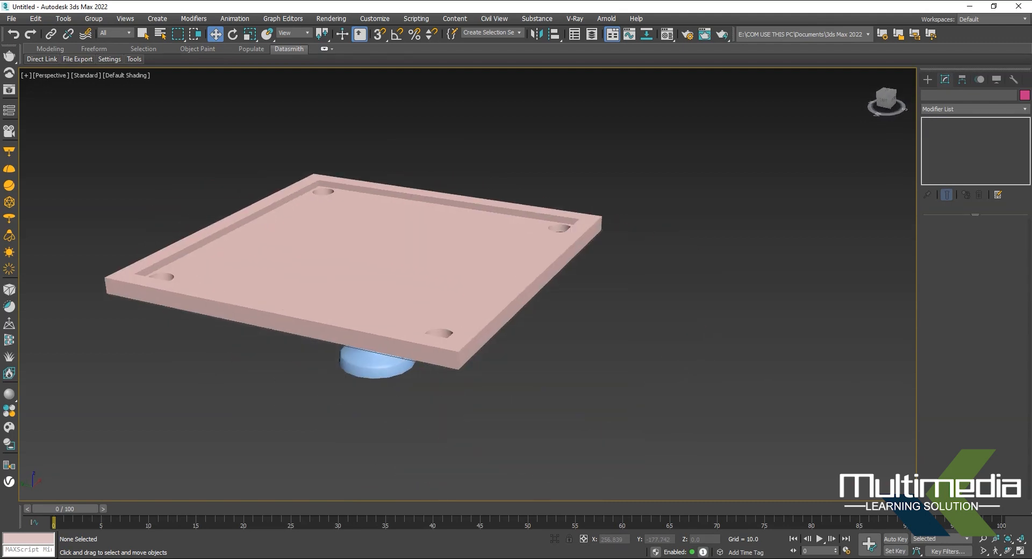
Set object creation to the Standard Primitives geometry category.
{"action": "left_click", "coordinate": [928, 80]}
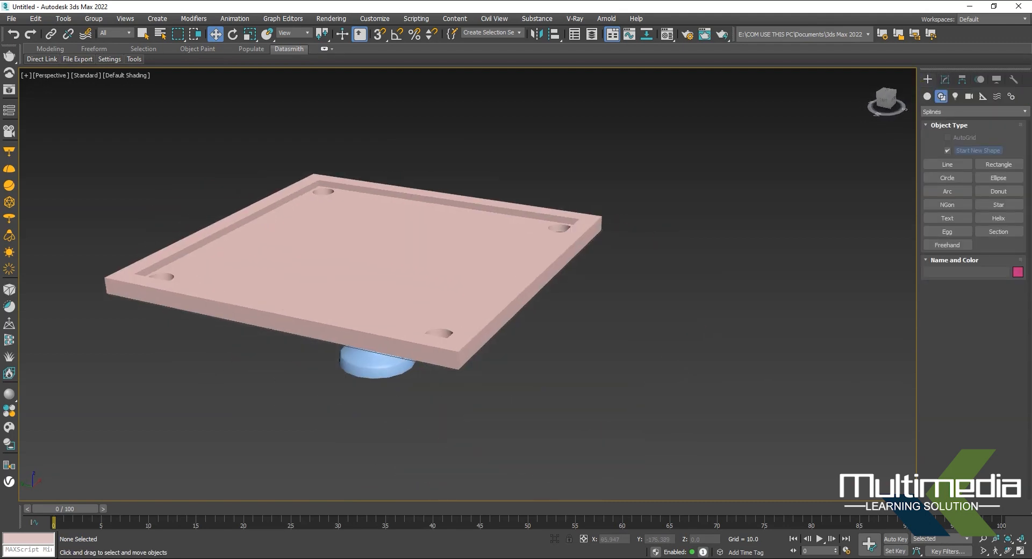
{"action": "left_click", "coordinate": [927, 96]}
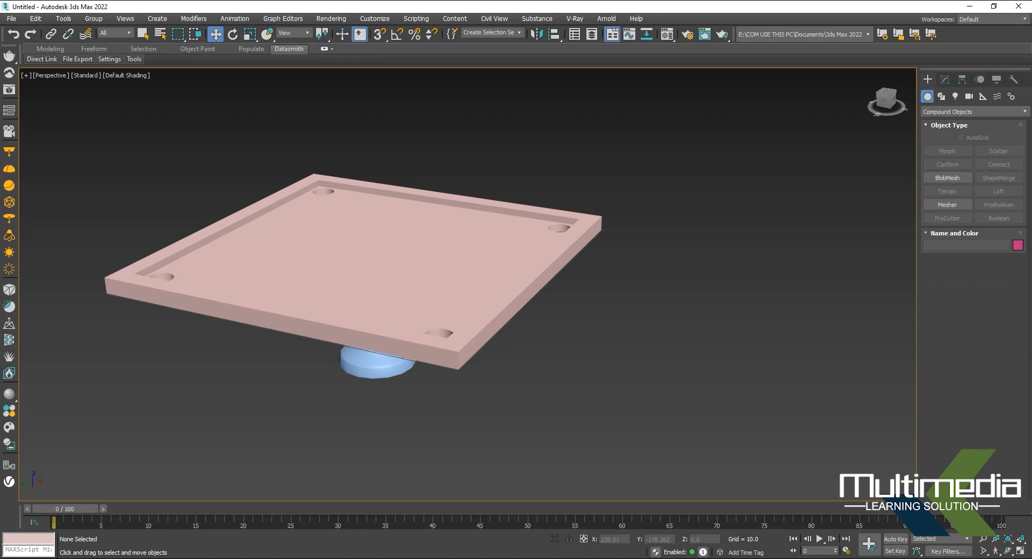
{"action": "left_click", "coordinate": [973, 111]}
{"action": "left_click", "coordinate": [962, 120]}
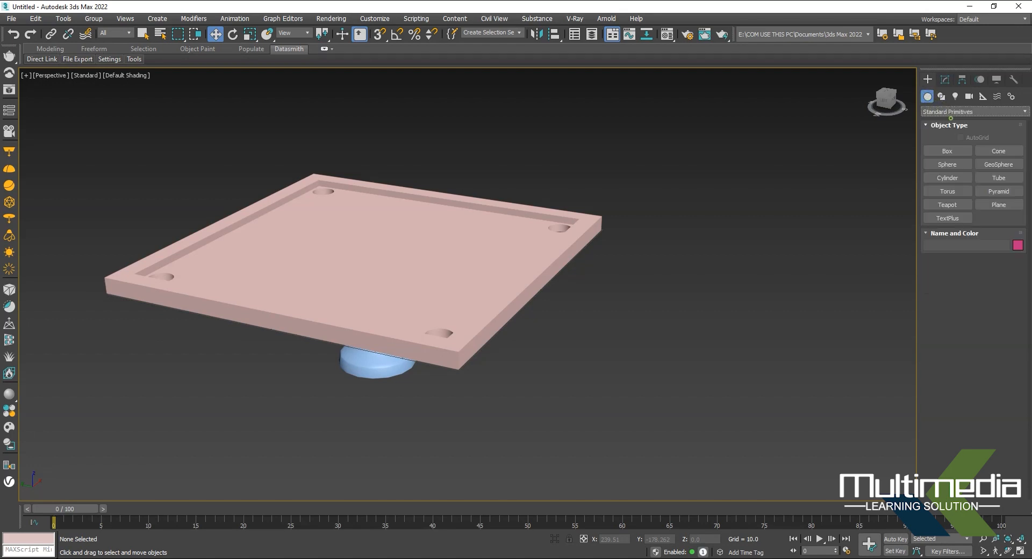
{"action": "left_click", "coordinate": [947, 178]}
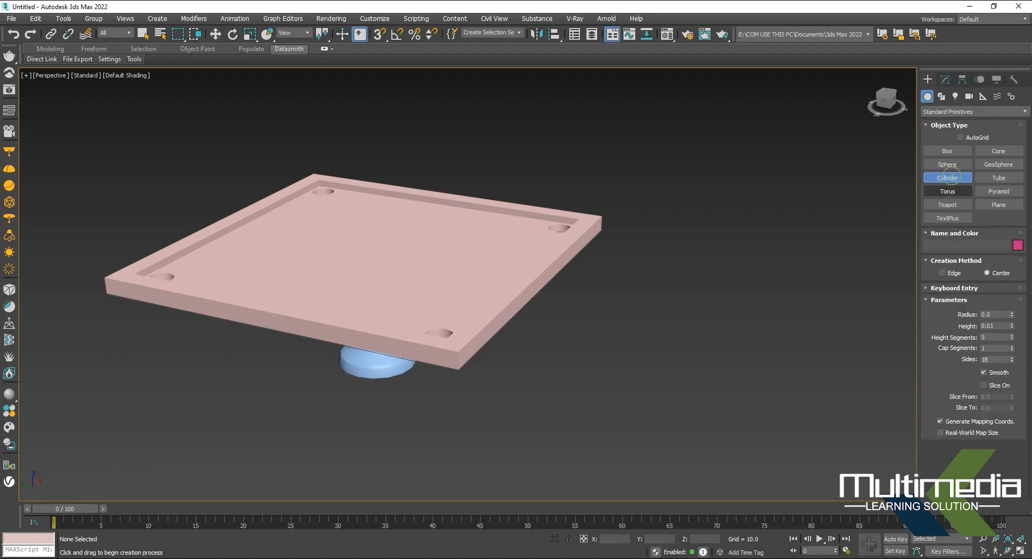
{"action": "middle_click_drag", "start_coordinate": [376, 279], "coordinate": [404, 301]}
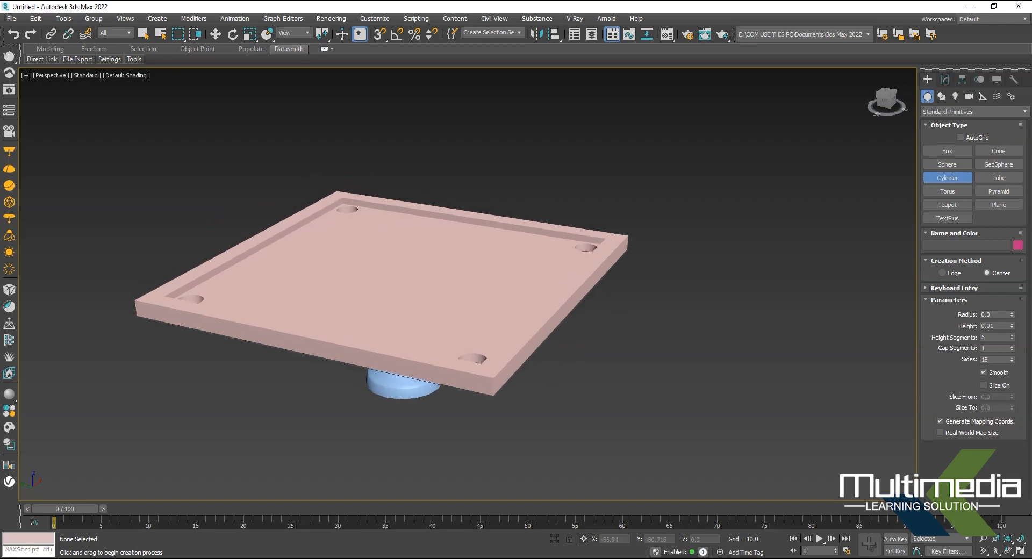
{"action": "key", "text": "f"}
{"action": "middle_click_drag", "start_coordinate": [514, 199], "coordinate": [522, 257]}
{"action": "scroll", "coordinate": [522, 257], "scroll_direction": "down", "scroll_amount": 3}
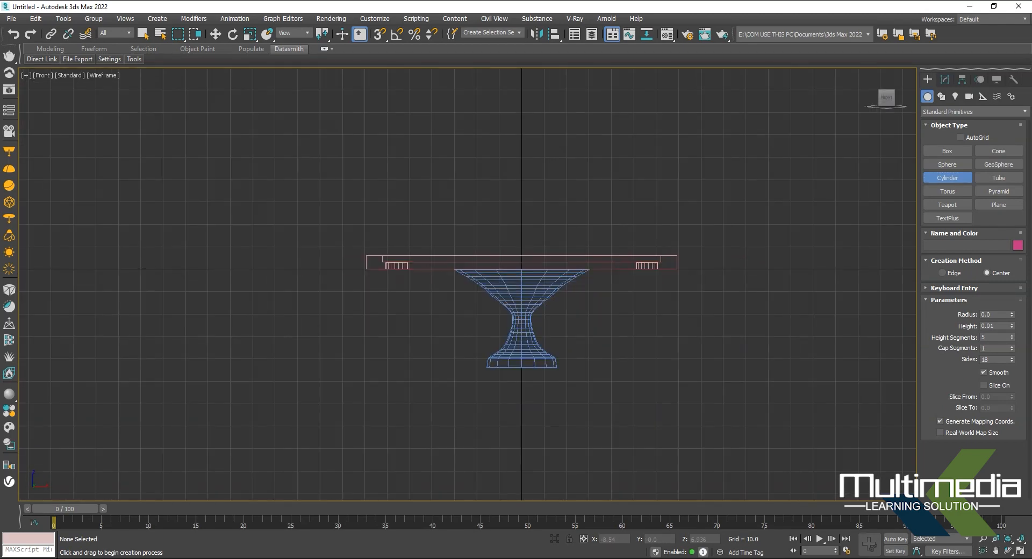
{"action": "left_click_drag", "start_coordinate": [503, 253], "coordinate": [502, 252]}
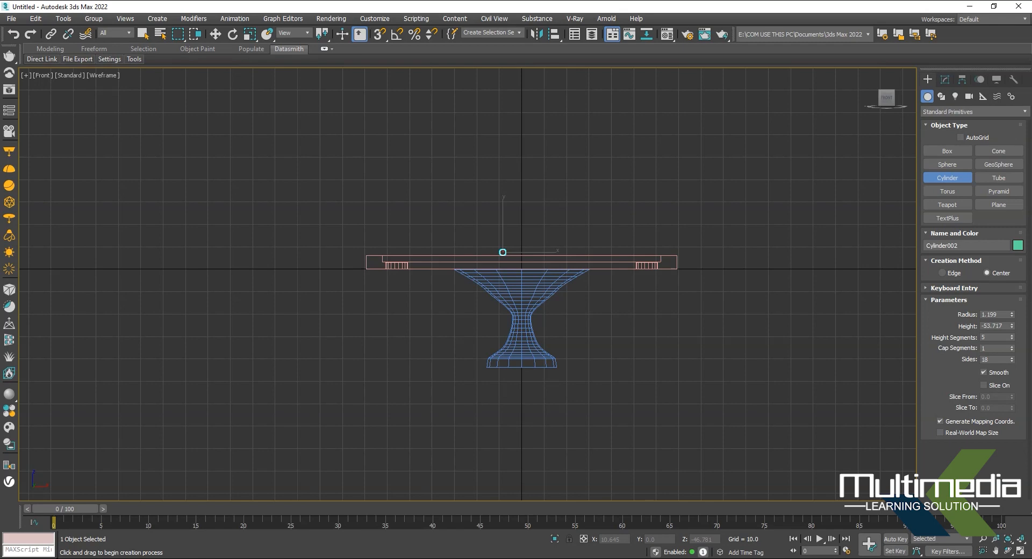
{"action": "key", "text": "p"}
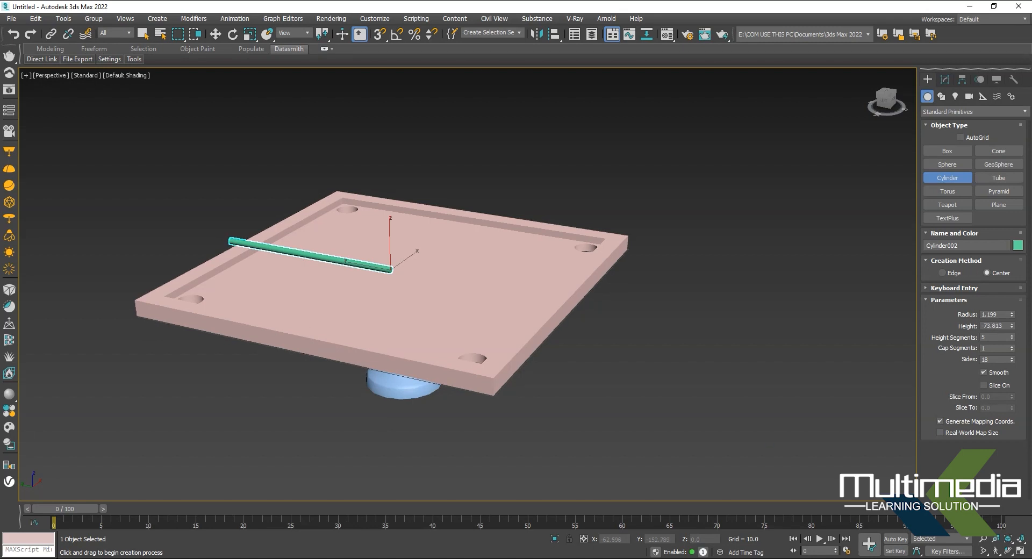
{"action": "middle_click_drag", "start_coordinate": [468, 302], "coordinate": [495, 302]}
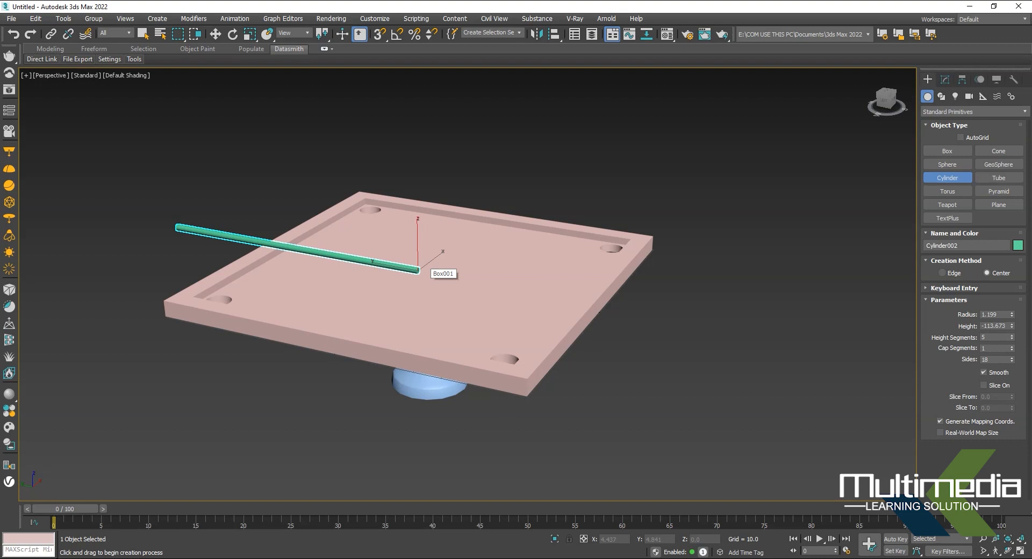
{"action": "right_click", "coordinate": [425, 268]}
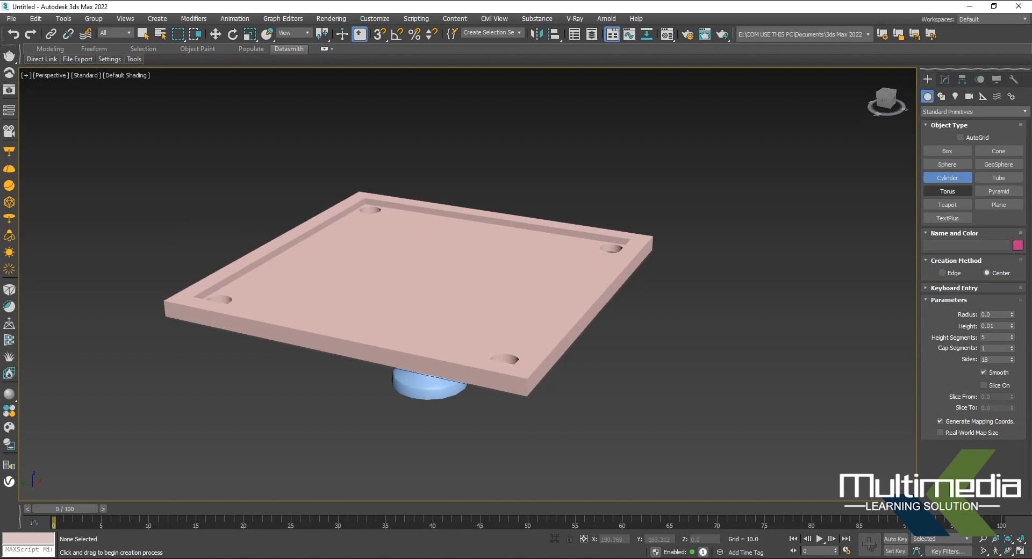
Create a tube at the board's centre with radii of about 15.4 and 11.7 and a height of about 7.3.
{"action": "left_click", "coordinate": [1006, 178]}
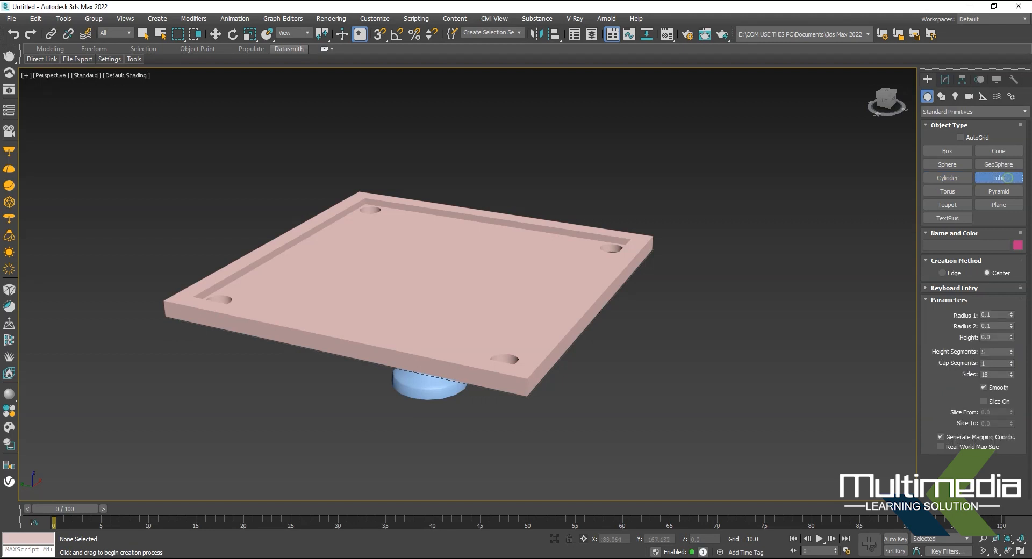
{"action": "middle_click_drag", "start_coordinate": [441, 328], "coordinate": [549, 362]}
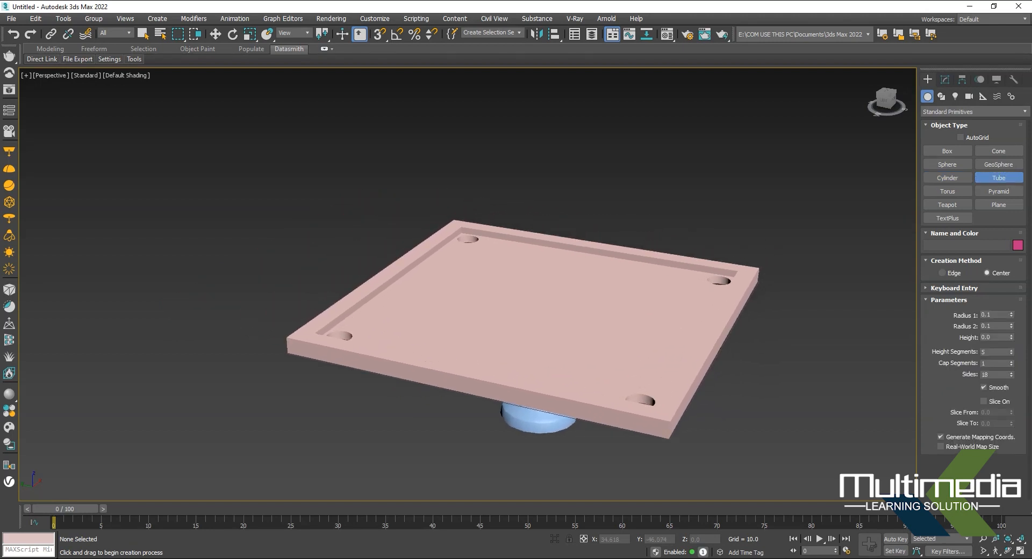
{"action": "left_click_drag", "start_coordinate": [542, 320], "coordinate": [548, 323]}
{"action": "left_click_drag", "start_coordinate": [540, 329], "coordinate": [532, 337]}
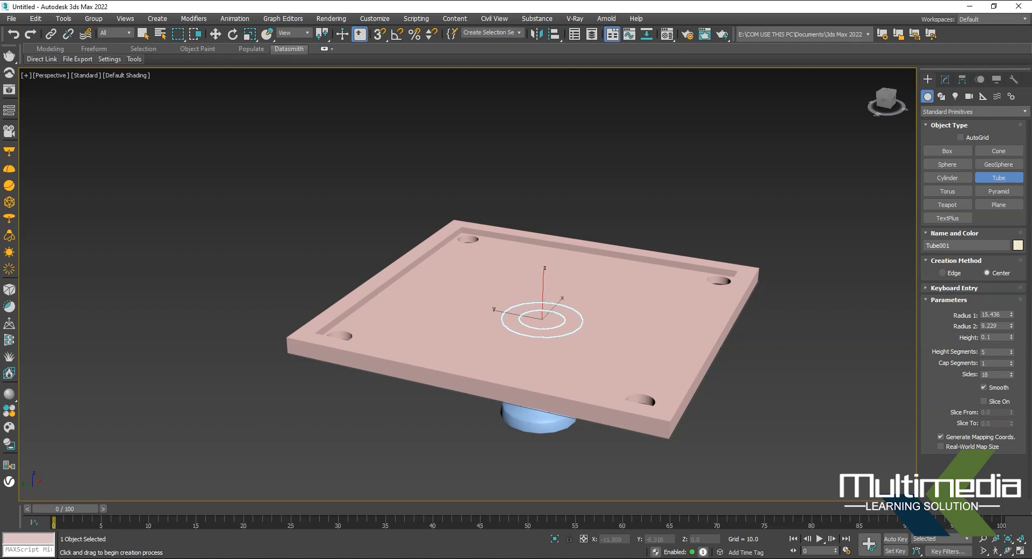
{"action": "left_click", "coordinate": [549, 332]}
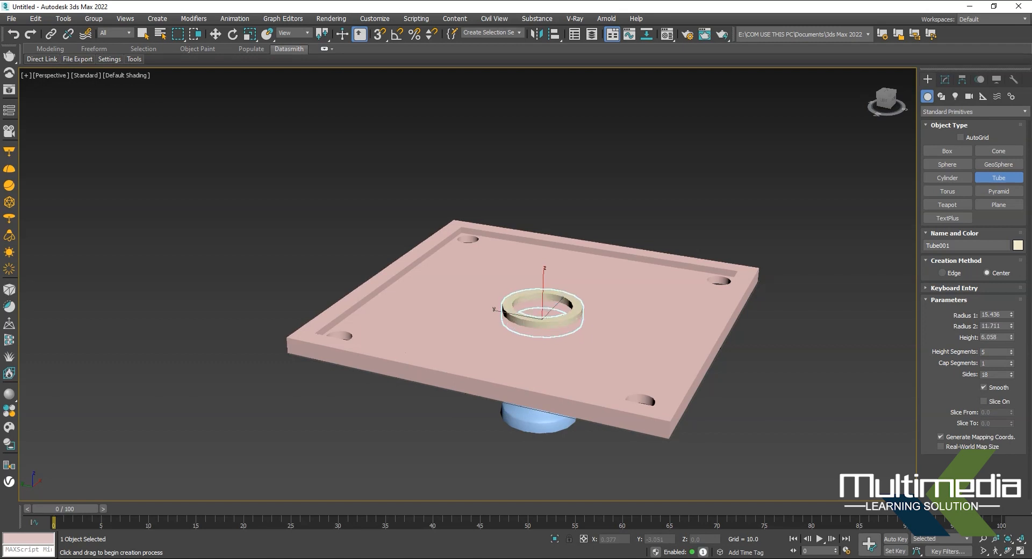
{"action": "key", "text": "w"}
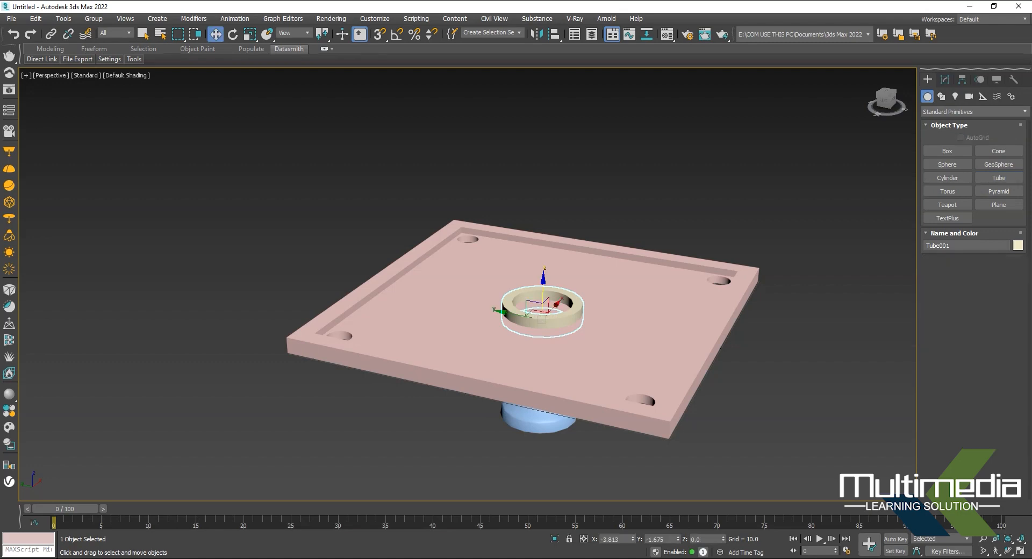
Raise the tube above the board to about Z 80.9.
{"action": "left_click_drag", "start_coordinate": [544, 287], "coordinate": [546, 81]}
{"action": "middle_click_drag", "start_coordinate": [543, 259], "coordinate": [529, 304]}
{"action": "middle_click_drag", "start_coordinate": [529, 304], "coordinate": [560, 339], "text": "alt"}
{"action": "scroll", "coordinate": [554, 268], "scroll_direction": "up", "scroll_amount": 2}
{"action": "mouse_move", "coordinate": [554, 269]}
{"action": "middle_mouse_down", "text": "alt"}
{"action": "mouse_move", "coordinate": [557, 286]}
{"action": "mouse_move", "coordinate": [556, 261]}
{"action": "middle_mouse_up", "text": "alt"}
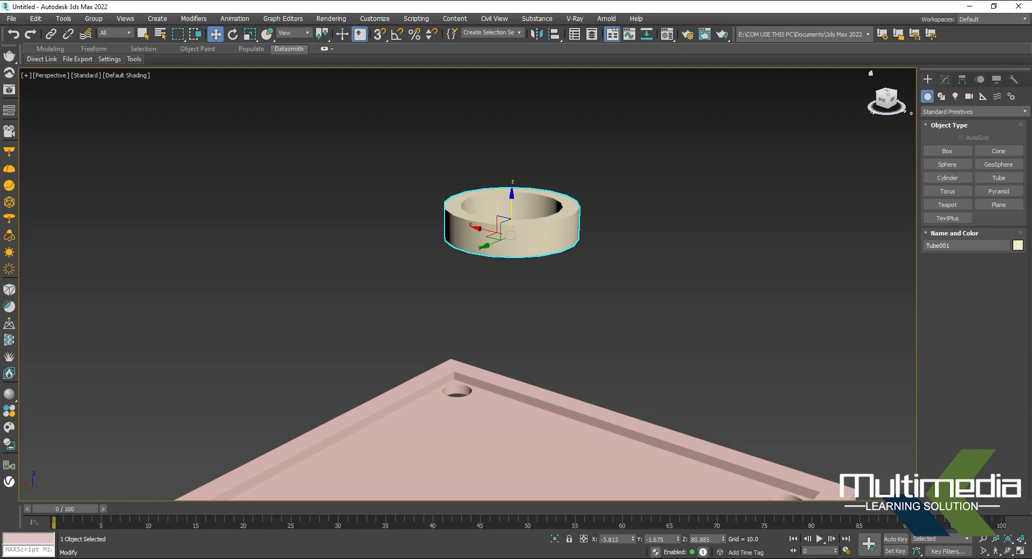
Add a Taper modifier to the tube and set its Amount to -0.54, narrowing the upper end.
{"action": "left_click", "coordinate": [945, 79]}
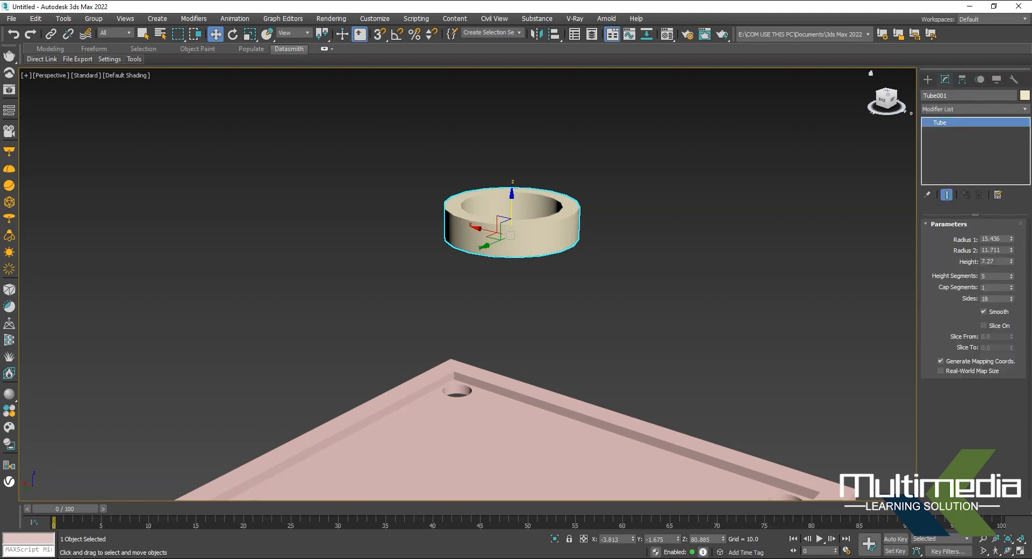
{"action": "left_click", "coordinate": [965, 109]}
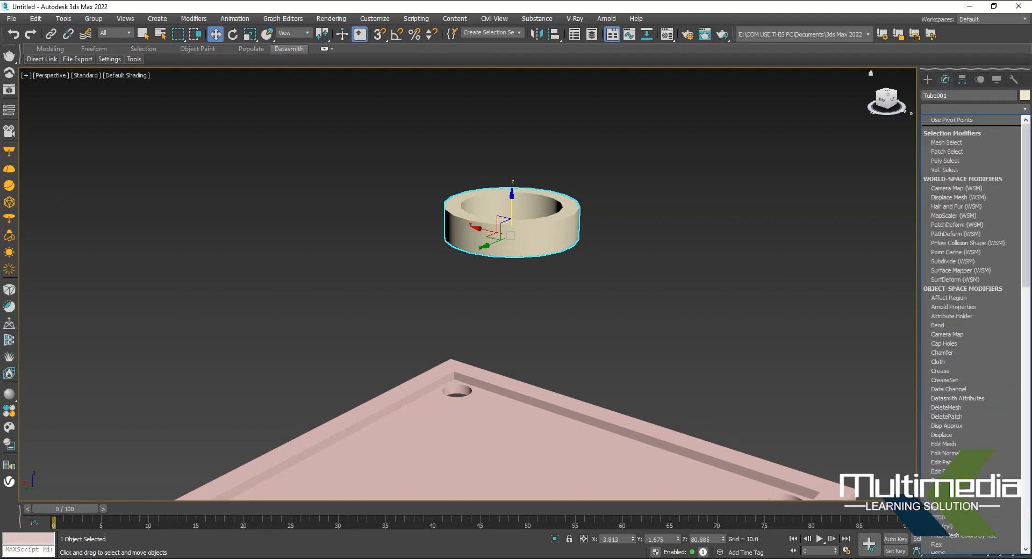
{"action": "key", "text": "t"}
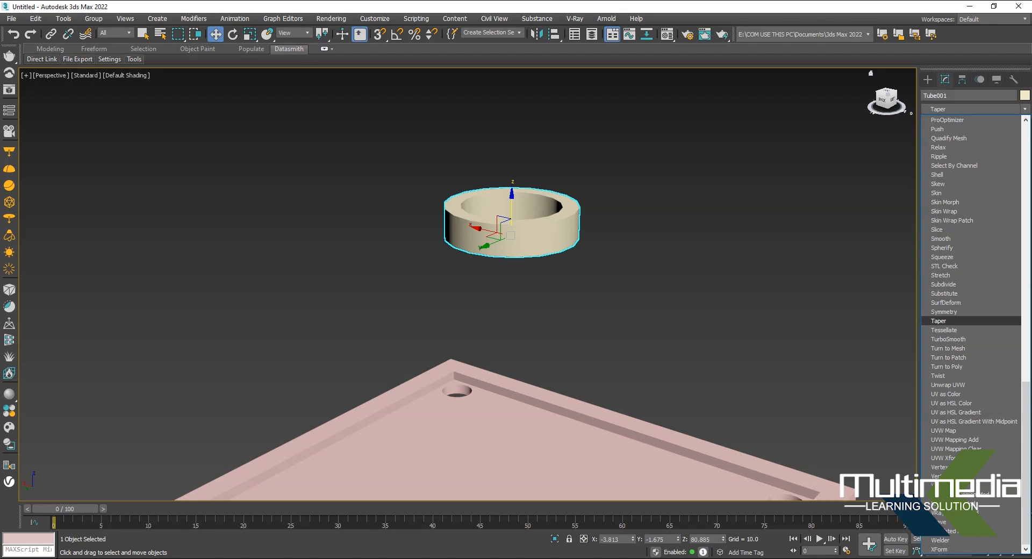
{"action": "key", "text": "Return"}
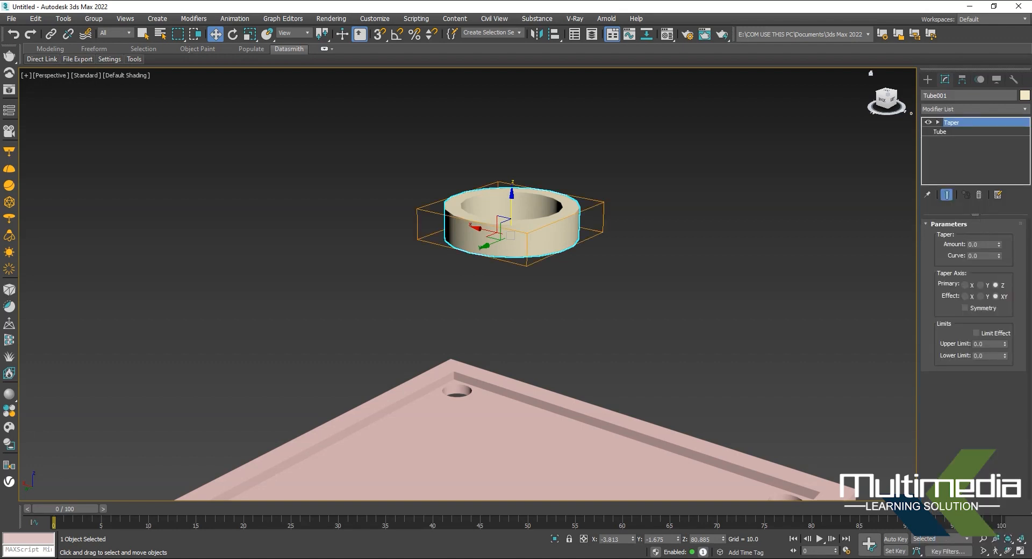
{"action": "left_click_drag", "start_coordinate": [999, 245], "coordinate": [999, 274]}
{"action": "middle_click_drag", "start_coordinate": [511, 290], "coordinate": [537, 245], "text": "alt"}
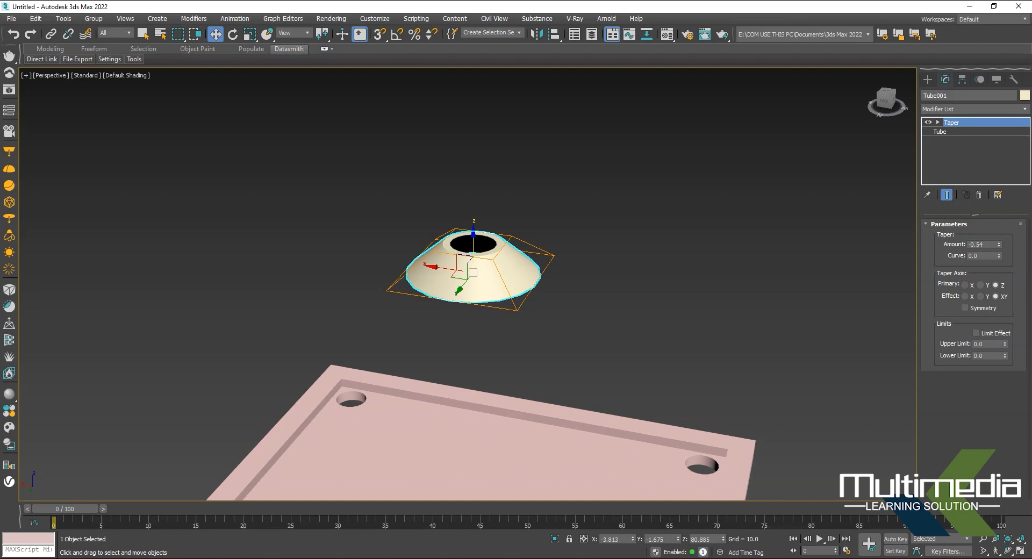
Clone the tapered tube slightly downward along Z as a single copy and remove the Taper modifier from the copy.
{"action": "left_click", "coordinate": [928, 80]}
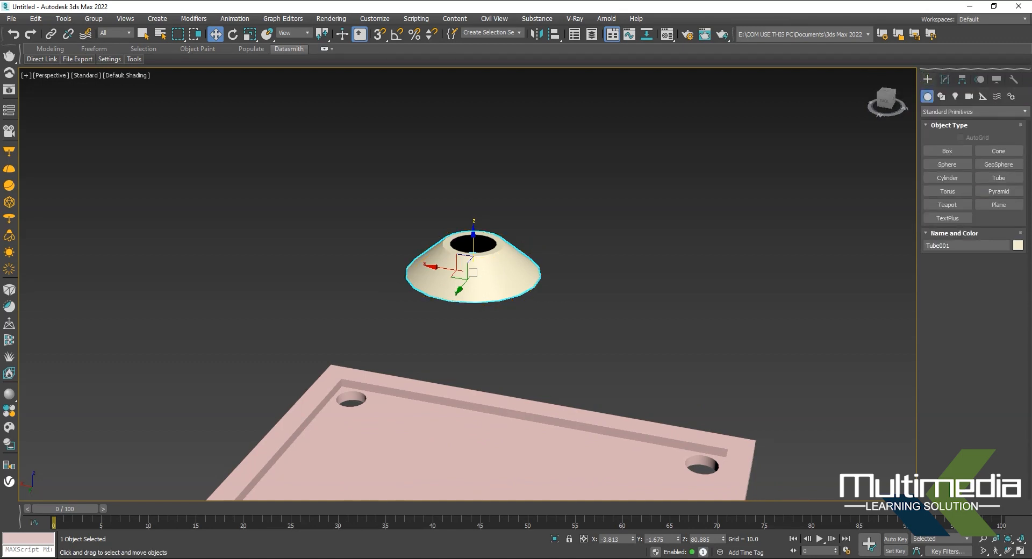
{"action": "left_click_drag", "start_coordinate": [473, 237], "coordinate": [473, 244], "text": "shift"}
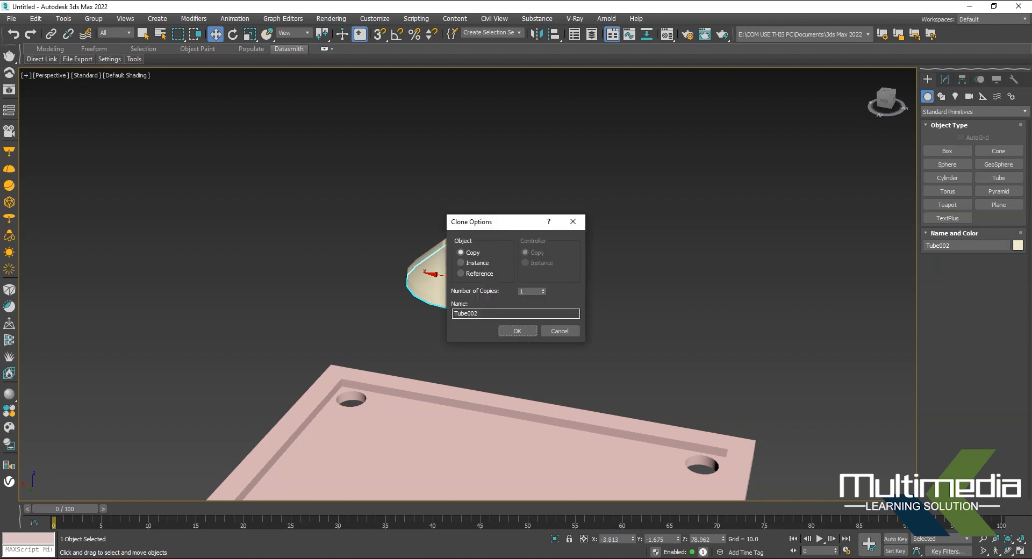
{"action": "left_click", "coordinate": [517, 331]}
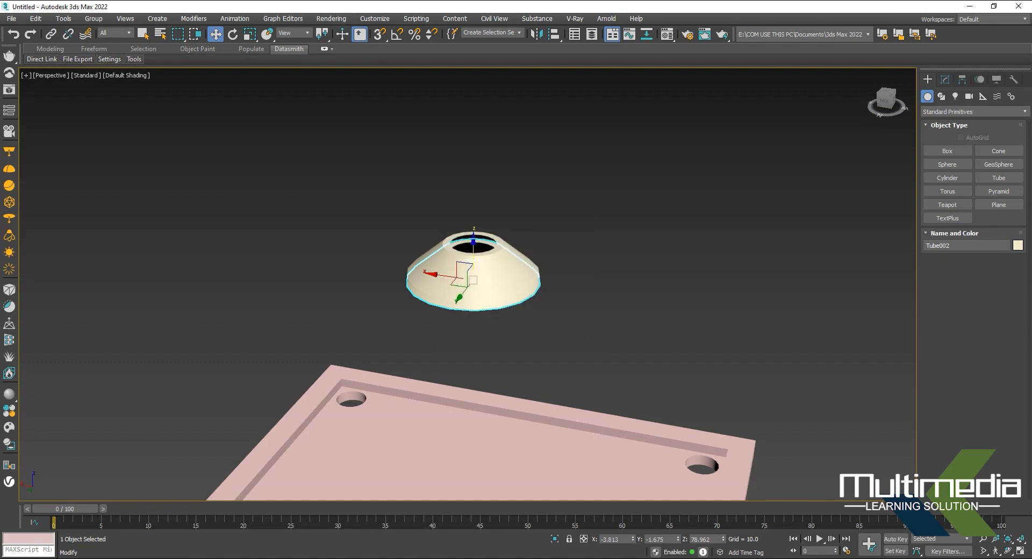
{"action": "left_click", "coordinate": [945, 79]}
{"action": "left_click", "coordinate": [980, 194]}
Scale the copied tube down uniformly to fit the cone's upper opening and stretch it along Z into a tall neck.
{"action": "middle_click_drag", "start_coordinate": [586, 258], "coordinate": [554, 253], "text": "alt"}
{"action": "key", "text": "r"}
{"action": "left_click_drag", "start_coordinate": [474, 257], "coordinate": [474, 294]}
{"action": "left_click_drag", "start_coordinate": [473, 243], "coordinate": [473, 165]}
{"action": "left_click_drag", "start_coordinate": [471, 265], "coordinate": [473, 204]}
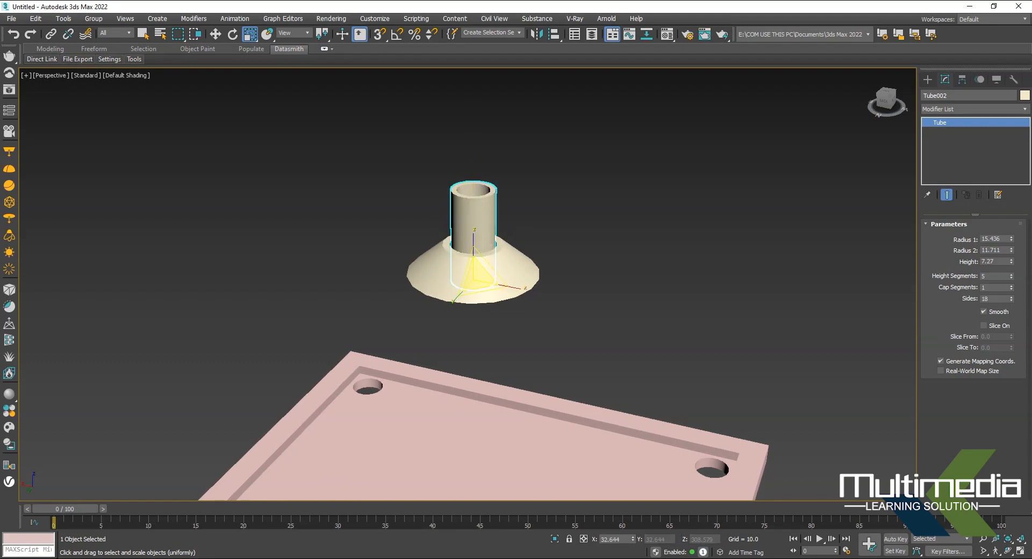
Move the narrow tube up to about Z 87.8, scale its height to about 54 percent, and deselect it.
{"action": "key", "text": "w"}
{"action": "left_click_drag", "start_coordinate": [473, 256], "coordinate": [473, 221]}
{"action": "middle_click_drag", "start_coordinate": [473, 221], "coordinate": [458, 203], "text": "alt"}
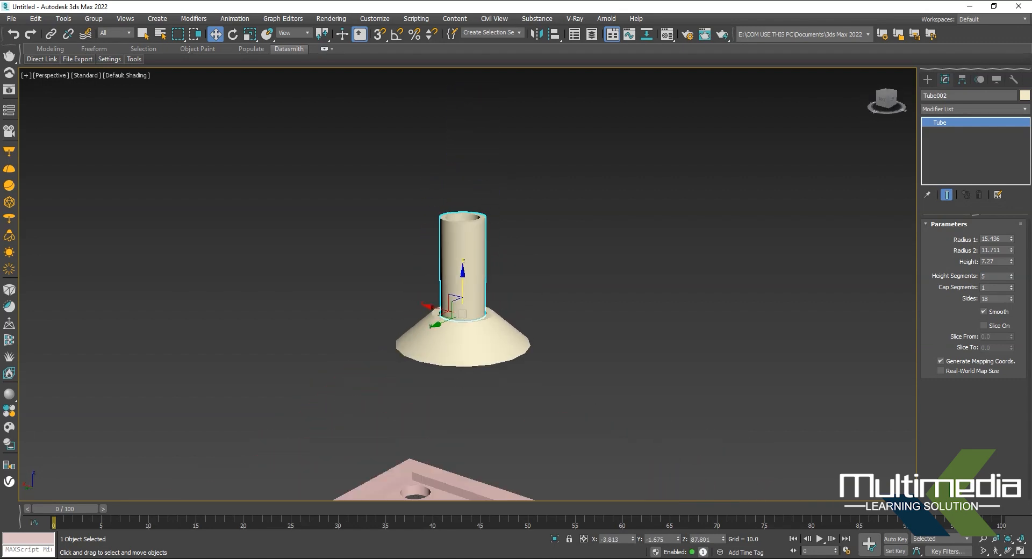
{"action": "key", "text": "r"}
{"action": "left_click_drag", "start_coordinate": [462, 256], "coordinate": [462, 266]}
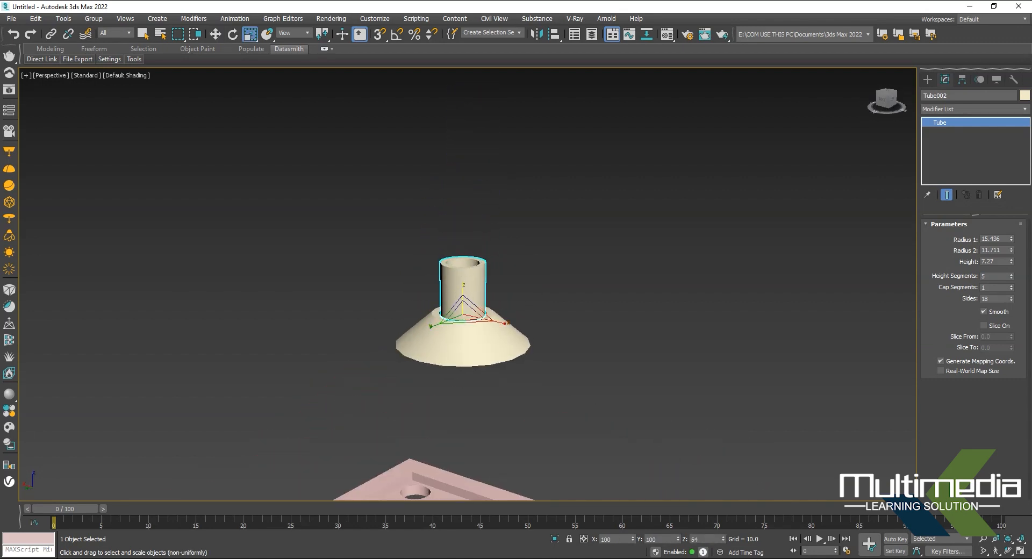
{"action": "middle_click_drag", "start_coordinate": [462, 295], "coordinate": [447, 238]}
{"action": "middle_click_drag", "start_coordinate": [446, 239], "coordinate": [419, 237], "text": "alt"}
{"action": "left_click", "coordinate": [525, 240]}
{"action": "mouse_move", "coordinate": [525, 241]}
{"action": "middle_mouse_down", "text": "alt"}
{"action": "mouse_move", "coordinate": [527, 279]}
{"action": "mouse_move", "coordinate": [524, 252]}
{"action": "middle_mouse_up", "text": "alt"}
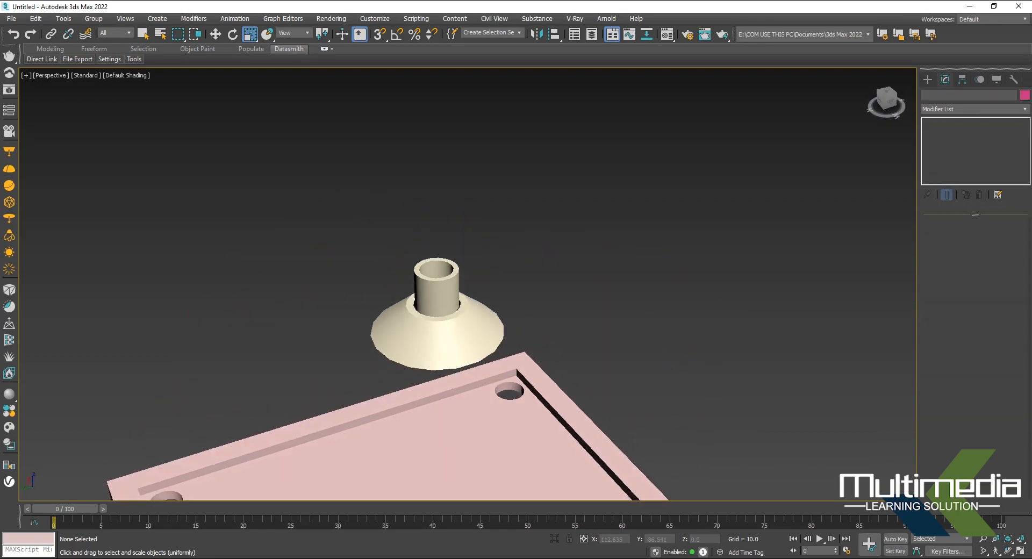
In the tapered tube's base Tube parameters, raise Sides to 33 for a smoother rim.
{"action": "key", "text": "w"}
{"action": "middle_click_drag", "start_coordinate": [511, 290], "coordinate": [536, 198]}
{"action": "scroll", "coordinate": [533, 202], "scroll_direction": "down", "scroll_amount": 3}
{"action": "middle_click_drag", "start_coordinate": [478, 228], "coordinate": [444, 265], "text": "alt"}
{"action": "scroll", "coordinate": [397, 237], "scroll_direction": "up", "scroll_amount": 3}
{"action": "left_click", "coordinate": [446, 280]}
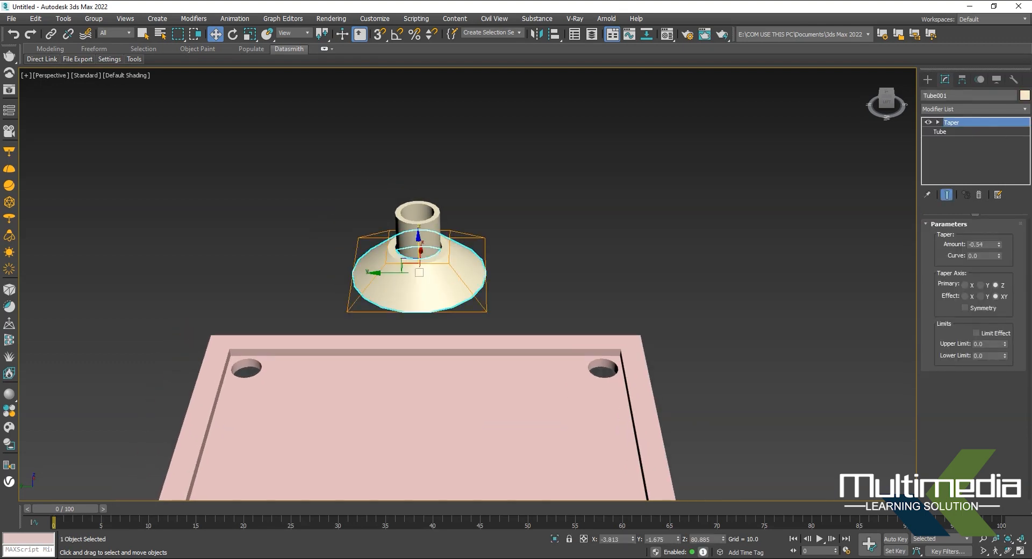
{"action": "left_click", "coordinate": [948, 132]}
{"action": "left_click_drag", "start_coordinate": [1012, 299], "coordinate": [1011, 269]}
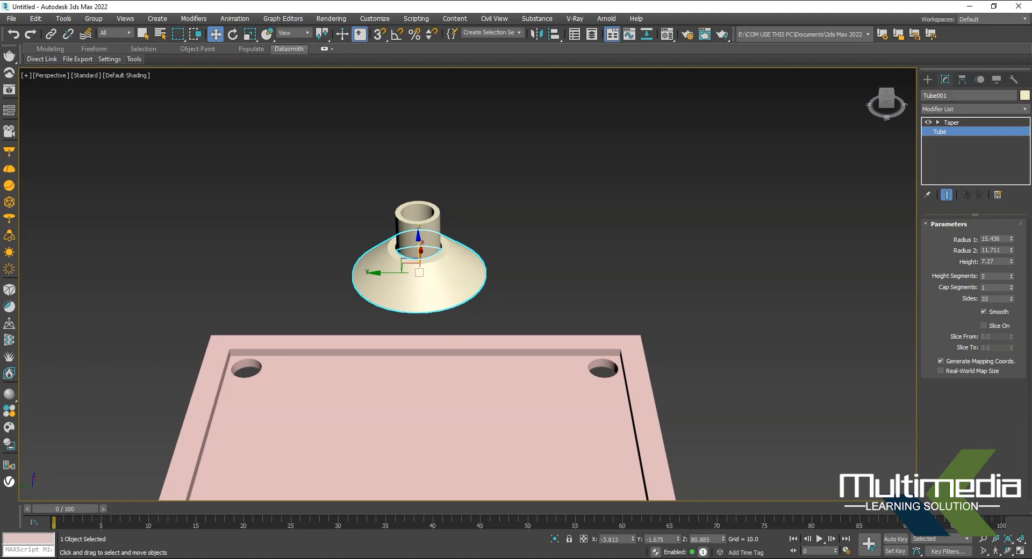
{"action": "middle_click_drag", "start_coordinate": [640, 422], "coordinate": [691, 260]}
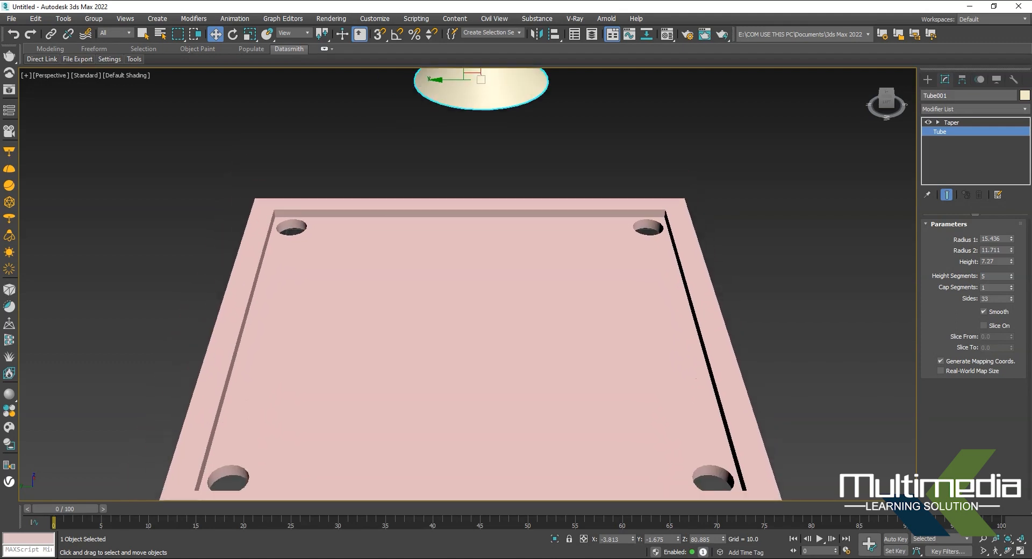
{"action": "scroll", "coordinate": [718, 261], "scroll_direction": "down", "scroll_amount": 5}
{"action": "middle_click_drag", "start_coordinate": [672, 336], "coordinate": [743, 314], "text": "alt"}
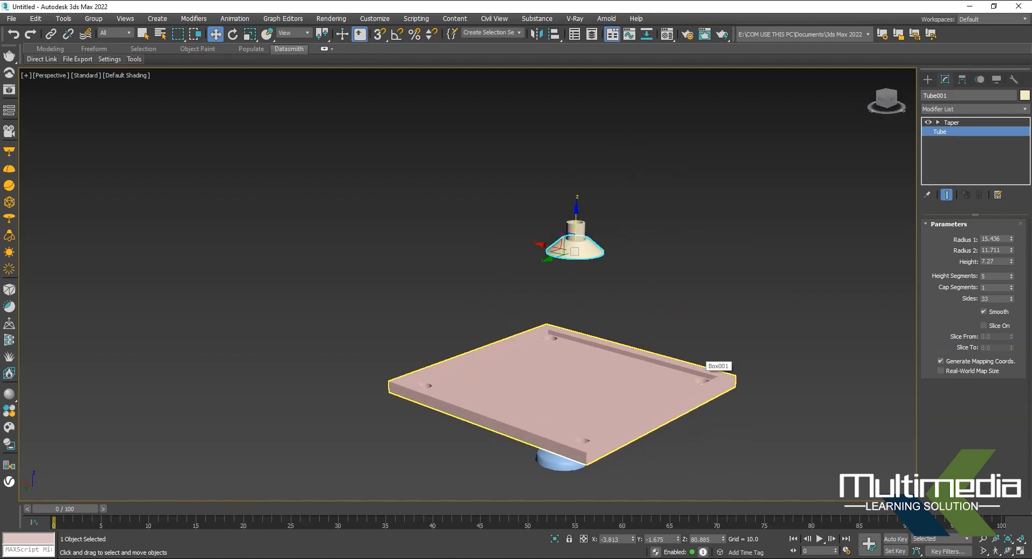
In the front view, draw a small torus above the lamp neck, with Radius 1 about 1.64 and Radius 2 about 0.35.
{"action": "middle_click_drag", "start_coordinate": [701, 376], "coordinate": [680, 391]}
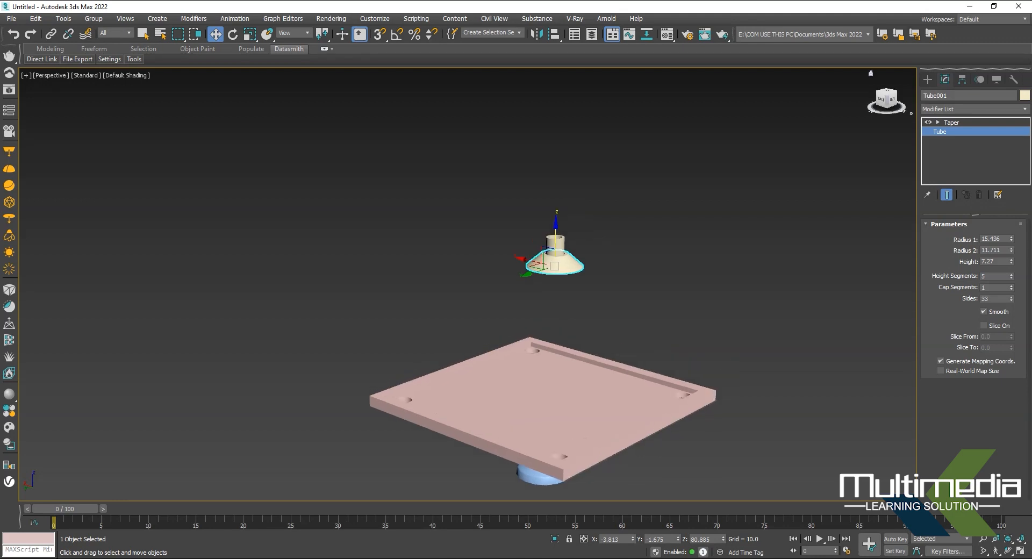
{"action": "left_click", "coordinate": [929, 80]}
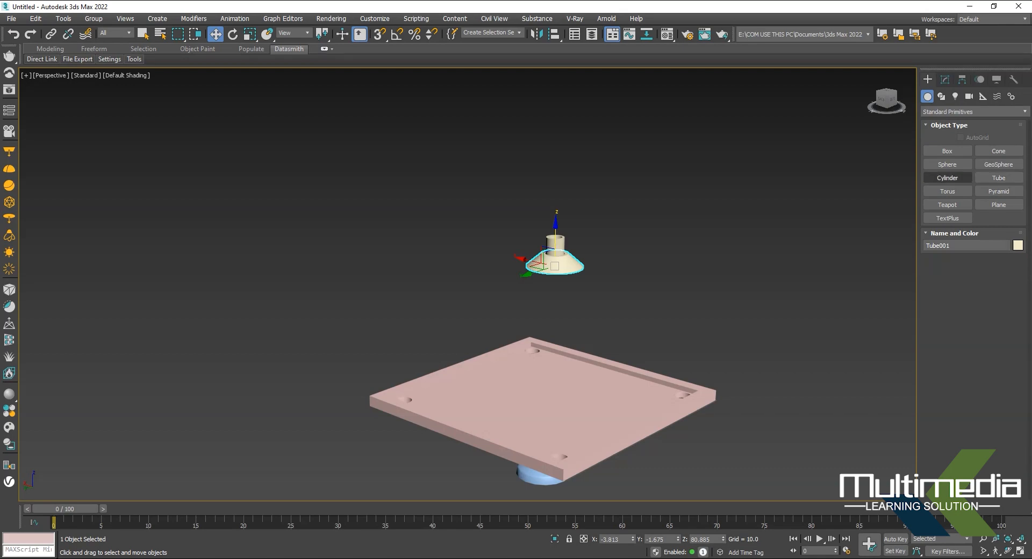
{"action": "left_click", "coordinate": [949, 191]}
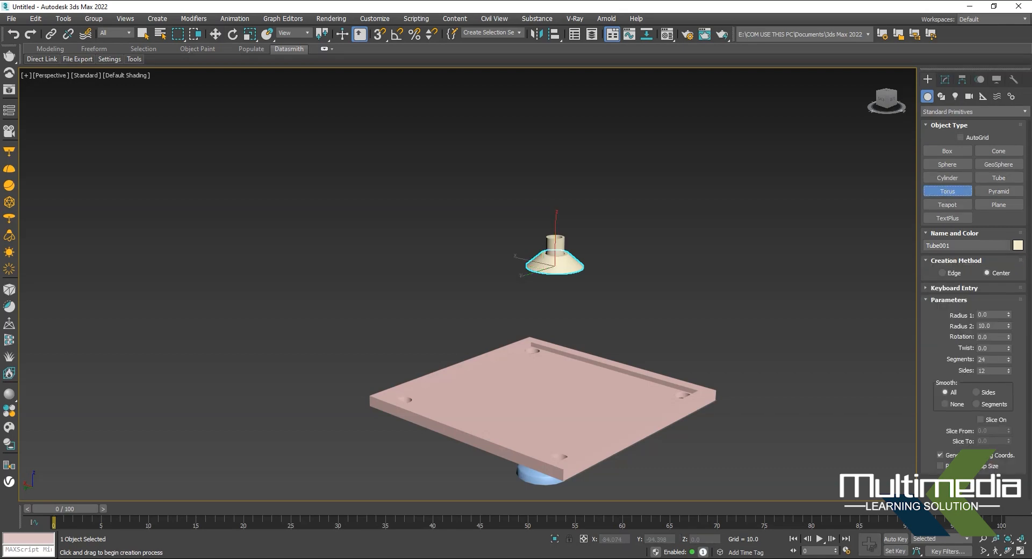
{"action": "middle_click_drag", "start_coordinate": [744, 353], "coordinate": [743, 393]}
{"action": "key", "text": "f"}
{"action": "middle_click_drag", "start_coordinate": [721, 136], "coordinate": [694, 332]}
{"action": "scroll", "coordinate": [753, 343], "scroll_direction": "up", "scroll_amount": 3}
{"action": "scroll", "coordinate": [694, 332], "scroll_direction": "up", "scroll_amount": 2}
{"action": "left_click_drag", "start_coordinate": [486, 298], "coordinate": [493, 304]}
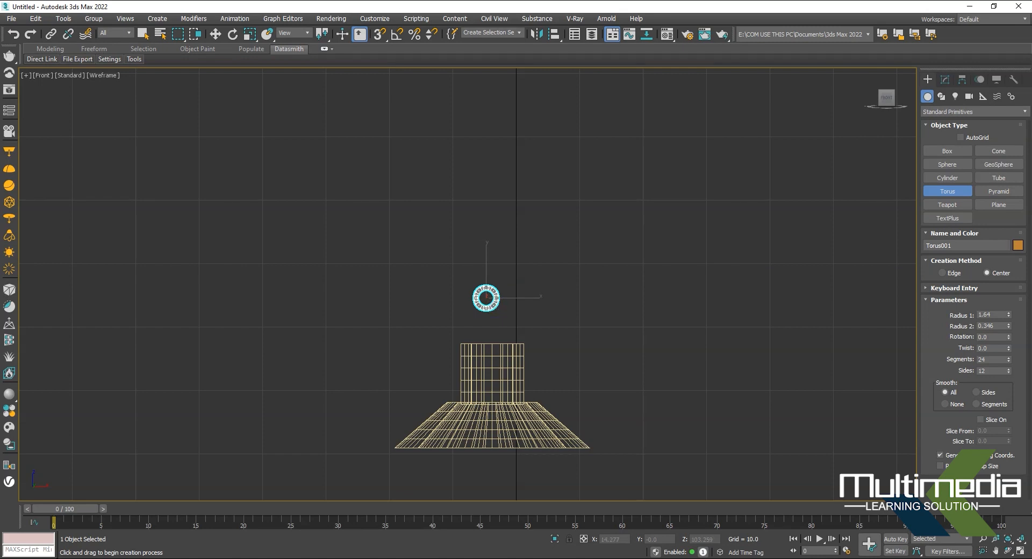
Move the torus down onto the top of the lamp neck, to about X -3.74 and Z 98.98.
{"action": "key", "text": "w"}
{"action": "left_click_drag", "start_coordinate": [486, 297], "coordinate": [492, 334]}
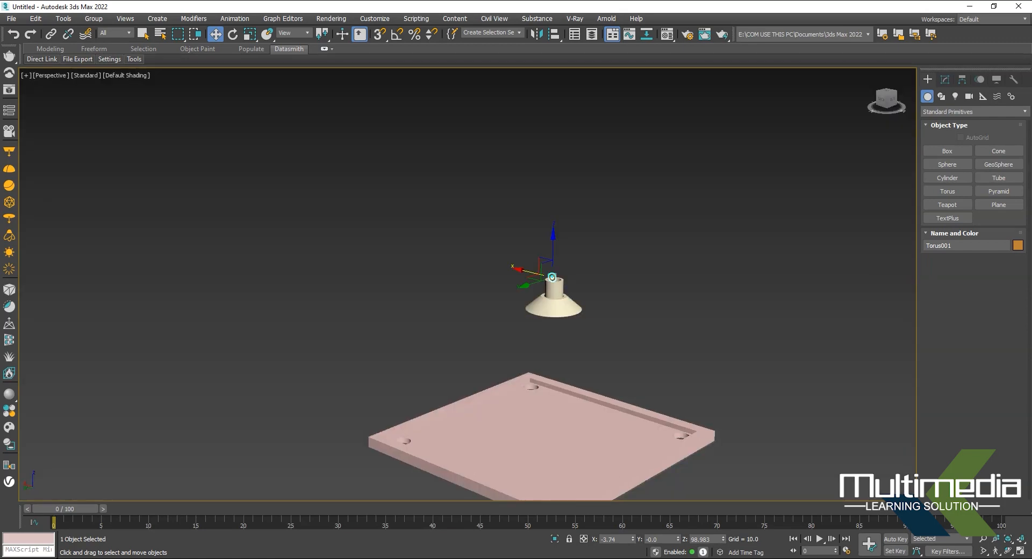
{"action": "mouse_move", "coordinate": [463, 258]}
{"action": "middle_mouse_down", "text": "alt"}
{"action": "mouse_move", "coordinate": [463, 204]}
{"action": "mouse_move", "coordinate": [484, 280]}
{"action": "middle_mouse_up", "text": "alt"}
{"action": "key", "text": "f"}
{"action": "mouse_move", "coordinate": [493, 372]}
{"action": "middle_mouse_down"}
{"action": "mouse_move", "coordinate": [432, 375]}
{"action": "mouse_move", "coordinate": [432, 363]}
{"action": "mouse_move", "coordinate": [413, 354]}
{"action": "middle_mouse_up"}
{"action": "key", "text": "p"}
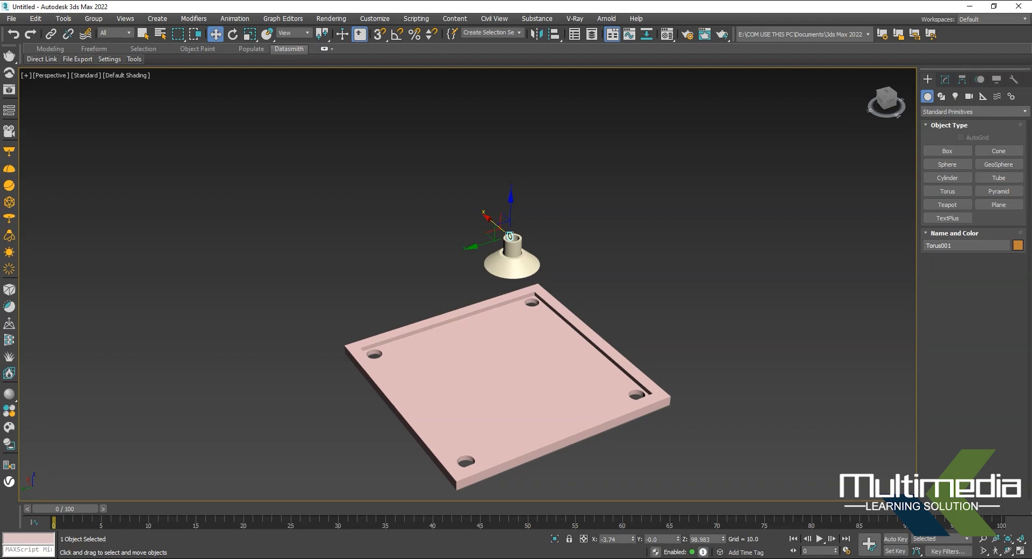
Shift the ring along Y toward the centre of the neck's opening.
{"action": "key", "text": "z"}
{"action": "scroll", "coordinate": [594, 288], "scroll_direction": "down", "scroll_amount": 5}
{"action": "middle_click_drag", "start_coordinate": [594, 288], "coordinate": [591, 344], "text": "alt"}
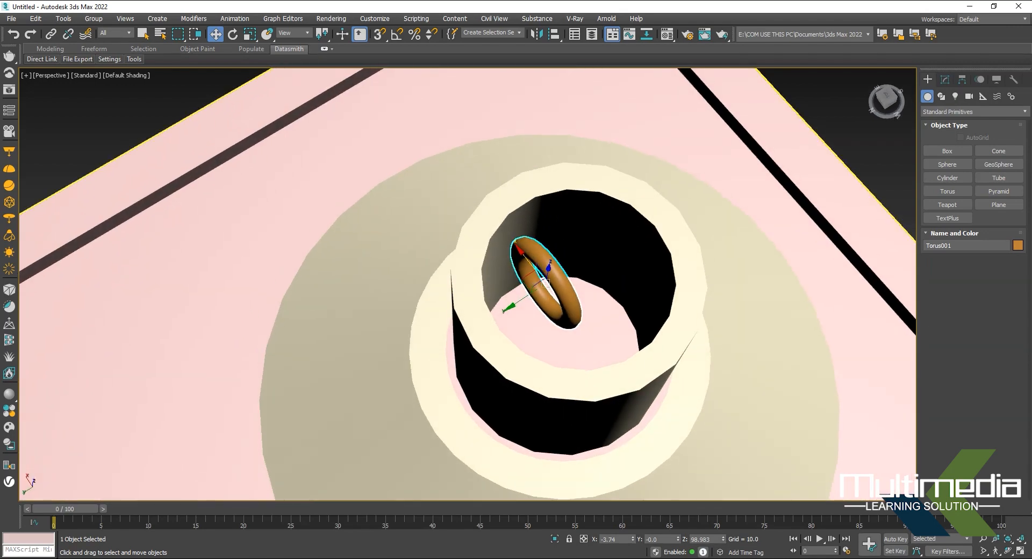
{"action": "left_click_drag", "start_coordinate": [521, 300], "coordinate": [551, 283]}
{"action": "middle_click_drag", "start_coordinate": [506, 307], "coordinate": [575, 250], "text": "alt"}
{"action": "middle_click_drag", "start_coordinate": [640, 375], "coordinate": [583, 340]}
Set the neck tube's Radius 2 to about 3.86, narrowing its opening around the ring.
{"action": "left_click", "coordinate": [583, 340]}
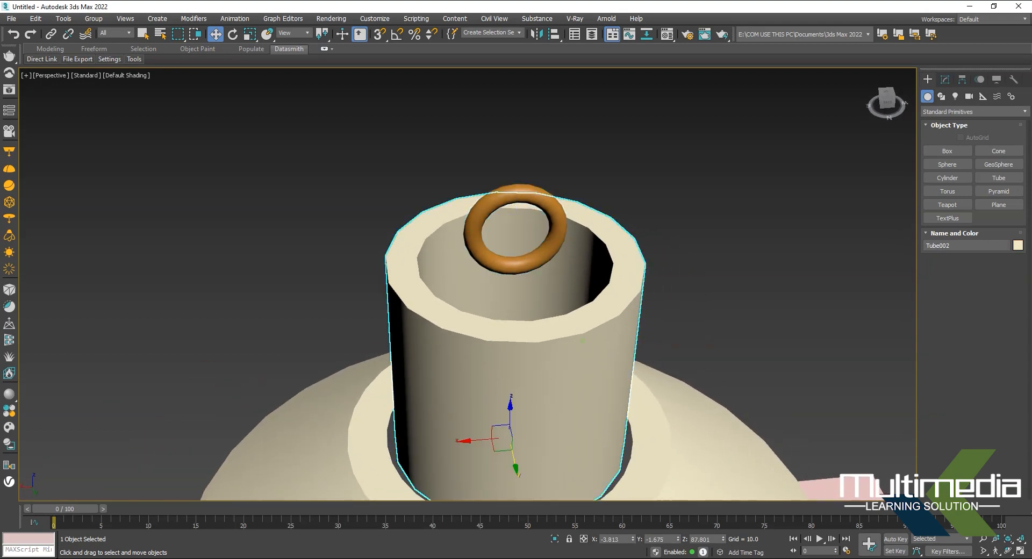
{"action": "left_click", "coordinate": [712, 205]}
{"action": "left_click", "coordinate": [621, 268]}
{"action": "left_click", "coordinate": [945, 80]}
{"action": "left_click_drag", "start_coordinate": [1011, 251], "coordinate": [1012, 295]}
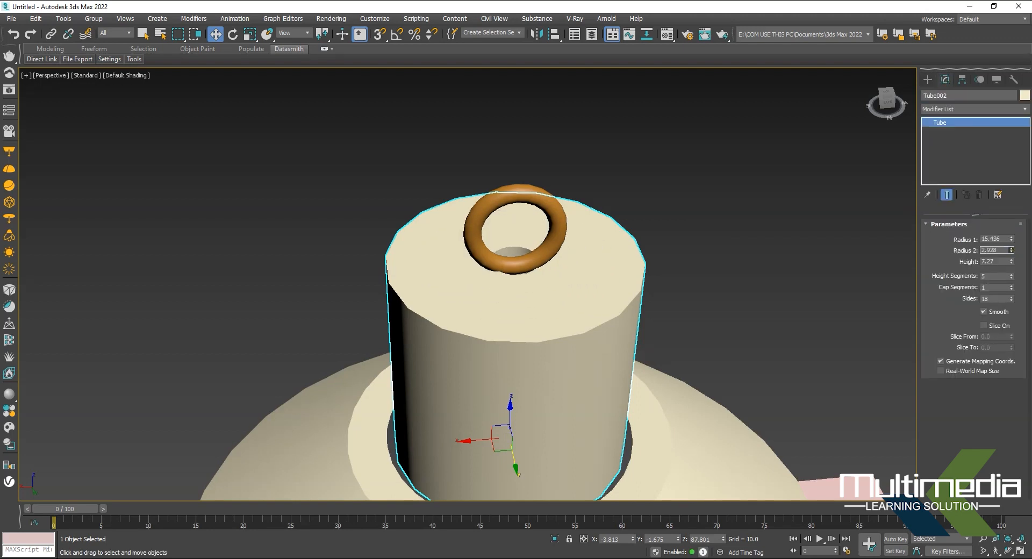
{"action": "left_click_drag", "start_coordinate": [1011, 250], "coordinate": [1011, 248]}
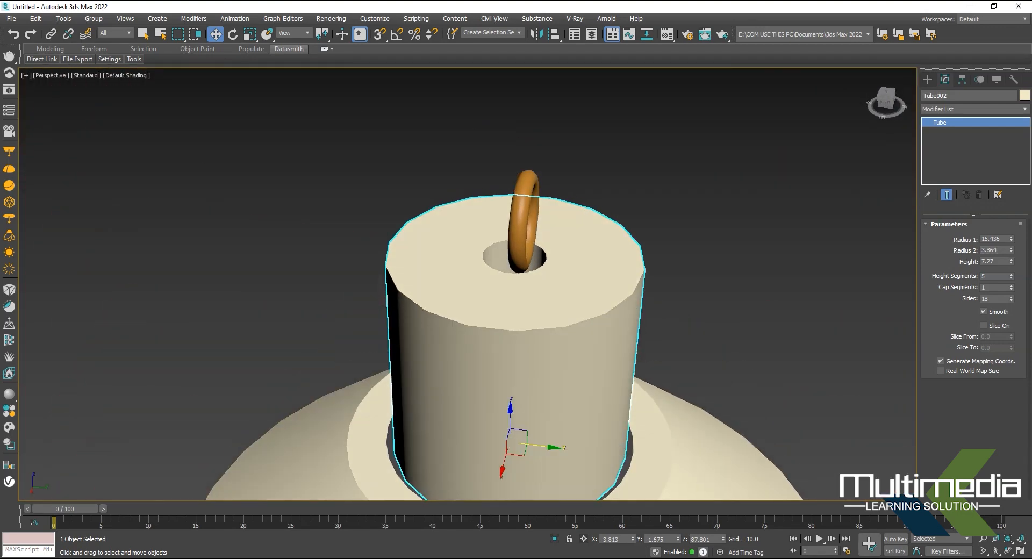
Fine-tune the ring's Y position to about -1.59 and clone it upward to about Z 101.87 as a single copy.
{"action": "left_click", "coordinate": [523, 226]}
{"action": "left_click_drag", "start_coordinate": [557, 225], "coordinate": [550, 224]}
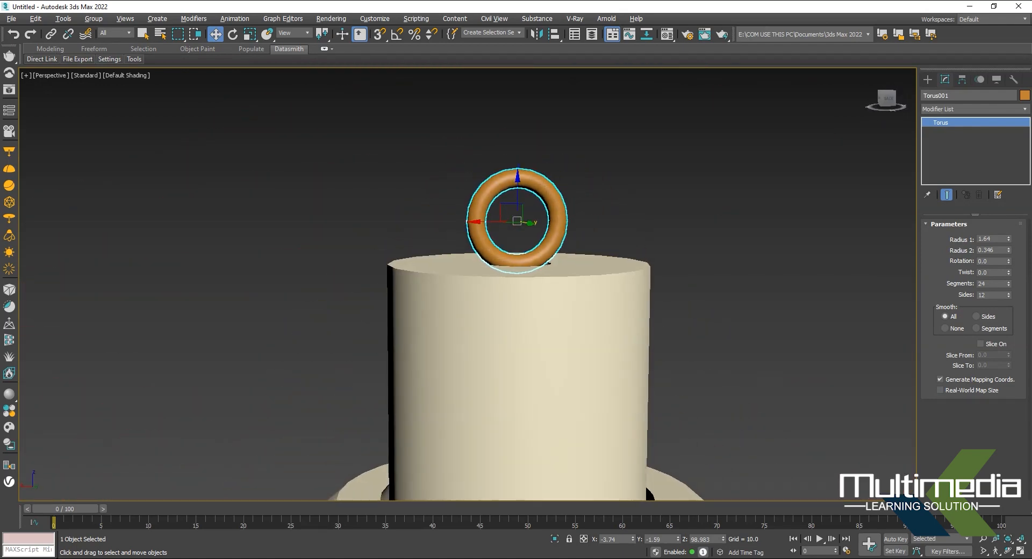
{"action": "middle_click_drag", "start_coordinate": [517, 221], "coordinate": [516, 260]}
{"action": "left_click_drag", "start_coordinate": [546, 303], "coordinate": [546, 227], "text": "shift"}
{"action": "left_click", "coordinate": [518, 331]}
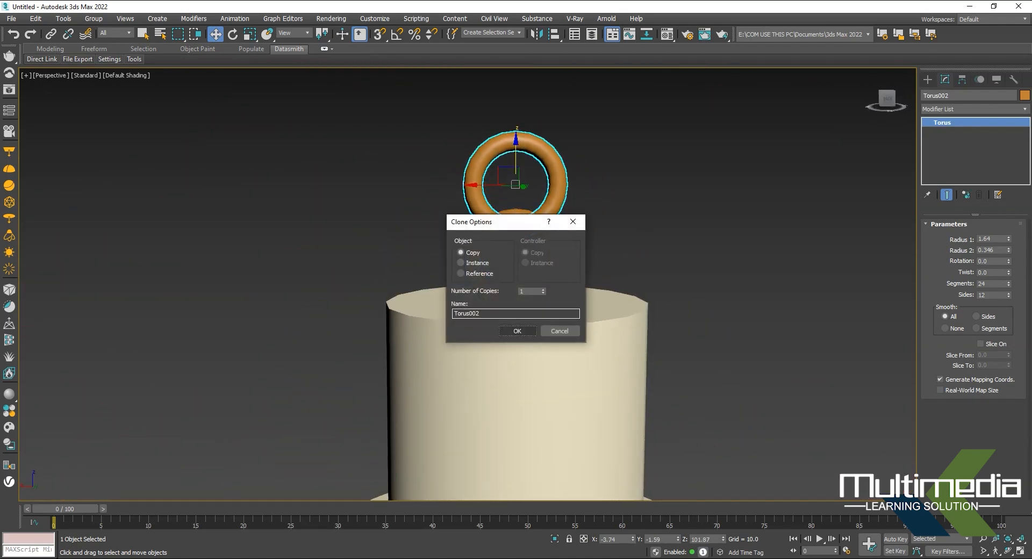
Rotate the upper ring about 79 degrees around Z and lower it slightly so it interlocks with the ring below.
{"action": "middle_click_drag", "start_coordinate": [518, 322], "coordinate": [500, 359]}
{"action": "key", "text": "e"}
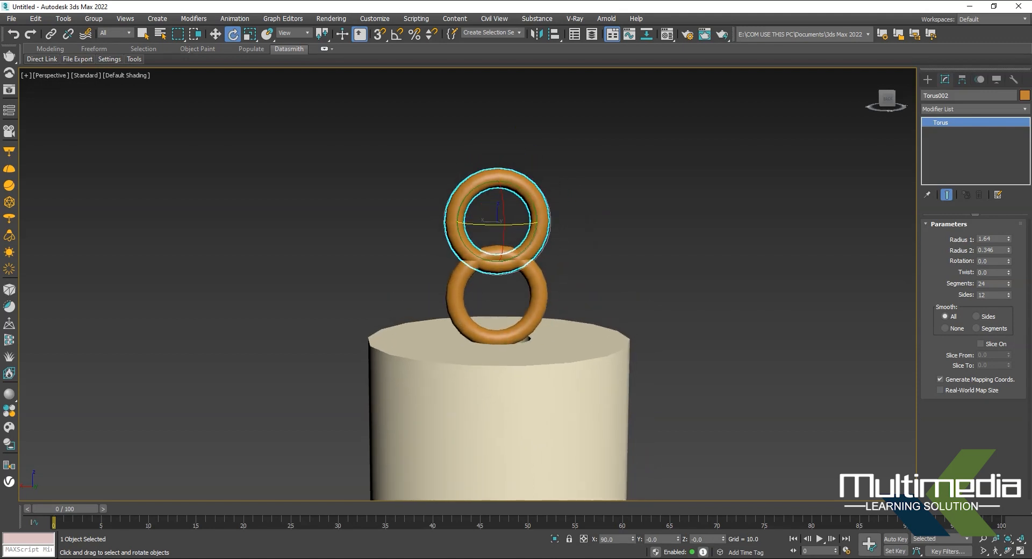
{"action": "left_click_drag", "start_coordinate": [487, 224], "coordinate": [526, 226]}
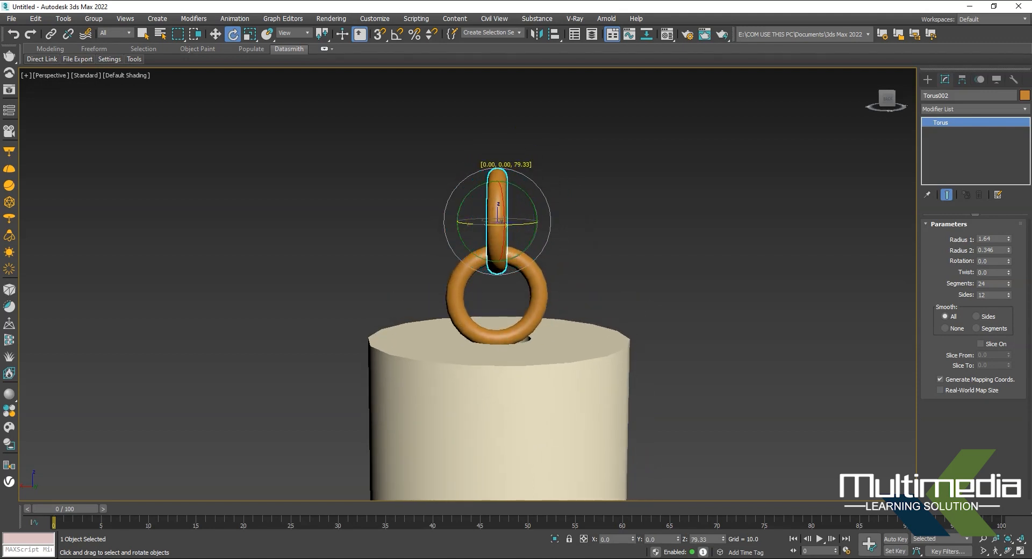
{"action": "key", "text": "w"}
{"action": "middle_click_drag", "start_coordinate": [462, 311], "coordinate": [573, 301], "text": "alt"}
{"action": "left_click_drag", "start_coordinate": [497, 195], "coordinate": [497, 199]}
{"action": "middle_click_drag", "start_coordinate": [498, 200], "coordinate": [564, 199], "text": "alt"}
{"action": "left_click_drag", "start_coordinate": [497, 196], "coordinate": [497, 198]}
Clone the two interlocked rings together upward along Z to form a twelve-ring chain, and clear the selection.
{"action": "left_click", "coordinate": [655, 231]}
{"action": "mouse_move", "coordinate": [654, 231]}
{"action": "left_mouse_down"}
{"action": "mouse_move", "coordinate": [514, 266]}
{"action": "mouse_move", "coordinate": [497, 102]}
{"action": "left_mouse_up"}
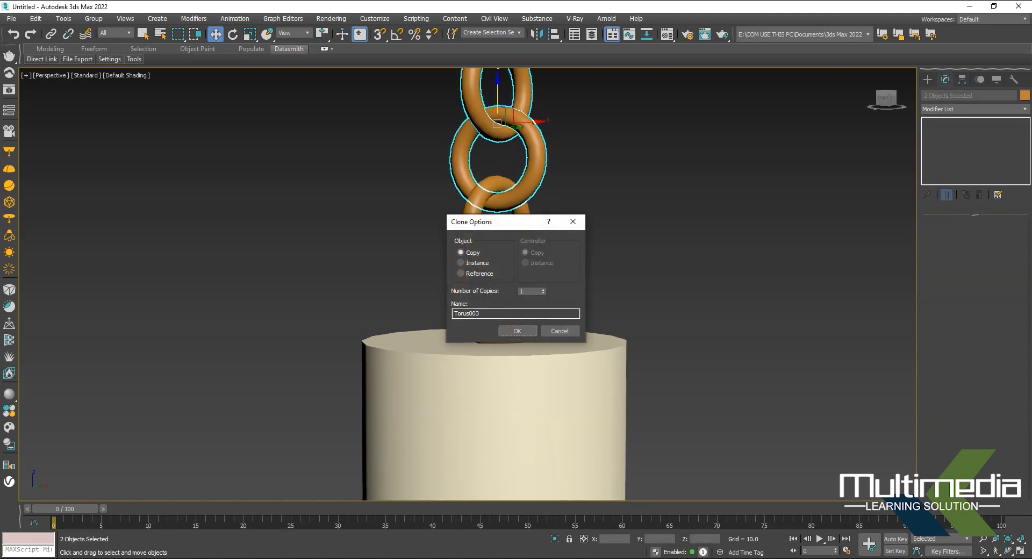
{"action": "left_click", "coordinate": [517, 331]}
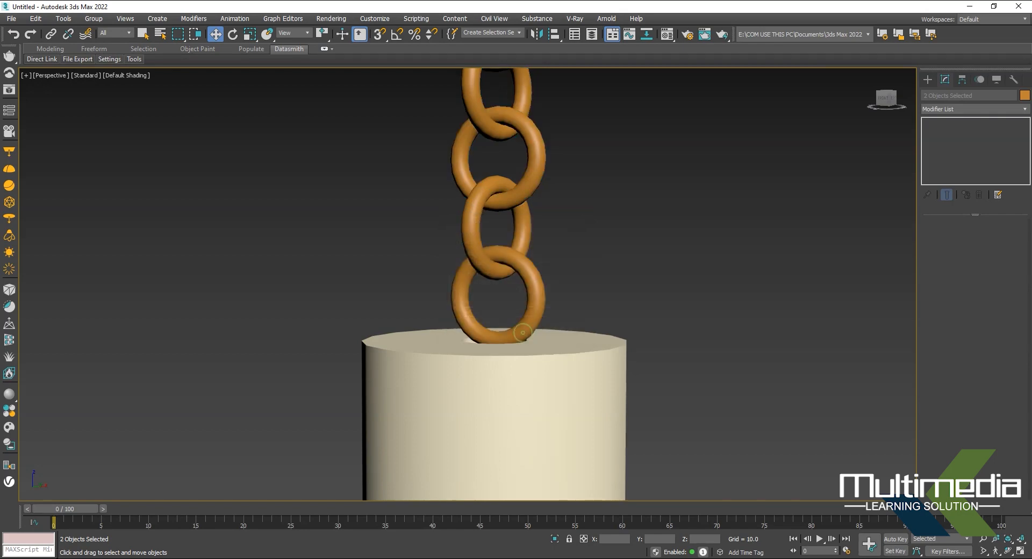
{"action": "scroll", "coordinate": [476, 344], "scroll_direction": "down", "scroll_amount": 5}
{"action": "middle_click_drag", "start_coordinate": [537, 293], "coordinate": [505, 339]}
{"action": "left_click", "coordinate": [637, 345]}
{"action": "middle_click_drag", "start_coordinate": [637, 346], "coordinate": [618, 330]}
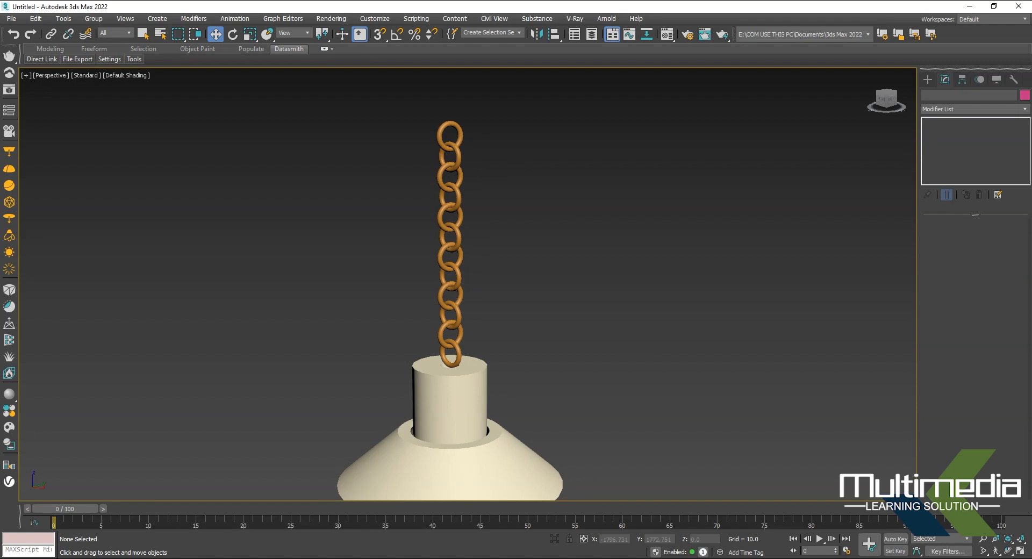
{"action": "left_click", "coordinate": [457, 145]}
{"action": "left_click", "coordinate": [459, 156]}
{"action": "left_click", "coordinate": [460, 171], "text": "ctrl"}
{"action": "left_click_drag", "start_coordinate": [497, 220], "coordinate": [424, 250]}
{"action": "left_click_drag", "start_coordinate": [549, 261], "coordinate": [425, 311]}
Join the chain with the Connect compound object, starting from the uppermost ring and picking the eleven rings below it as operands.
{"action": "left_click", "coordinate": [929, 79]}
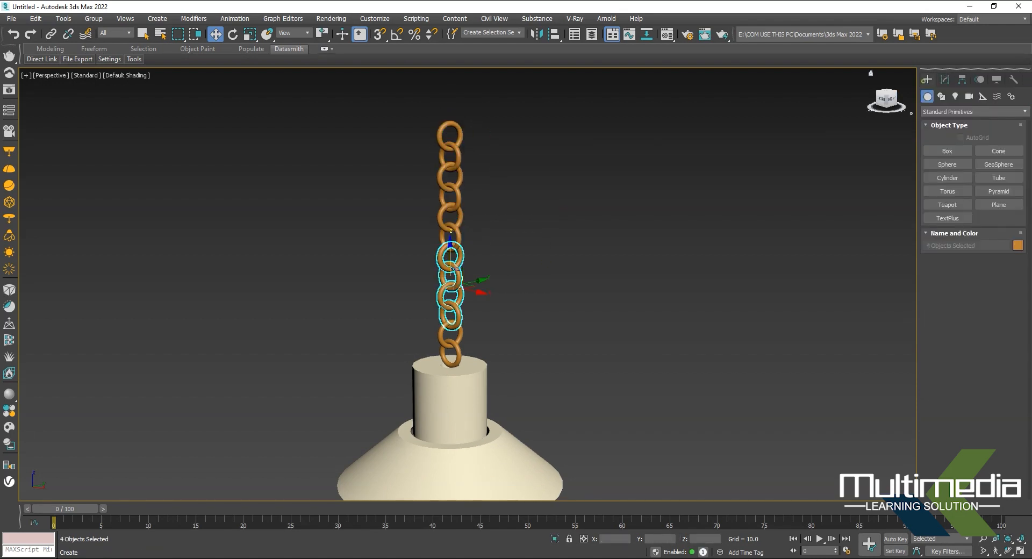
{"action": "left_click", "coordinate": [954, 111]}
{"action": "left_click", "coordinate": [948, 141]}
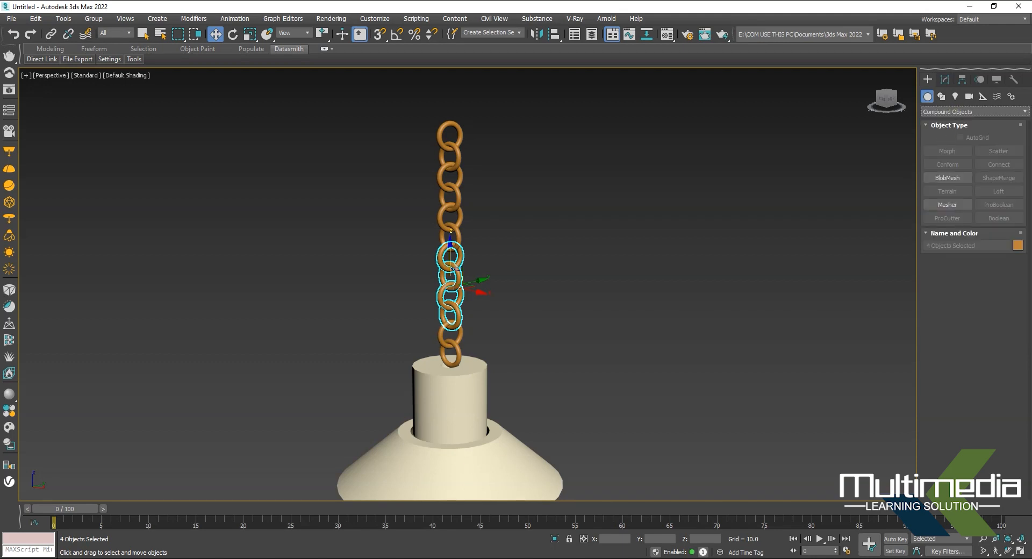
{"action": "left_click", "coordinate": [583, 182]}
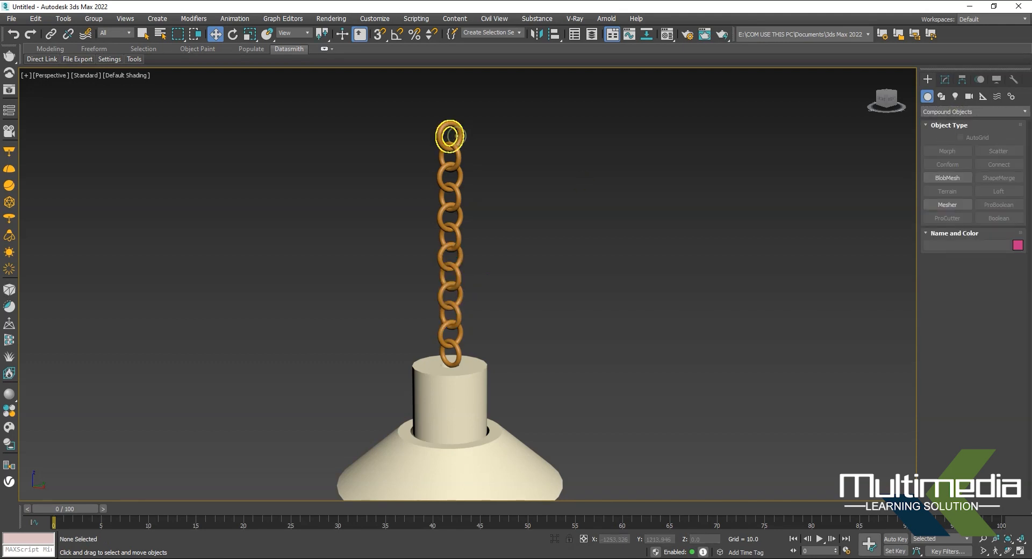
{"action": "left_click", "coordinate": [456, 136]}
{"action": "left_click", "coordinate": [1001, 164]}
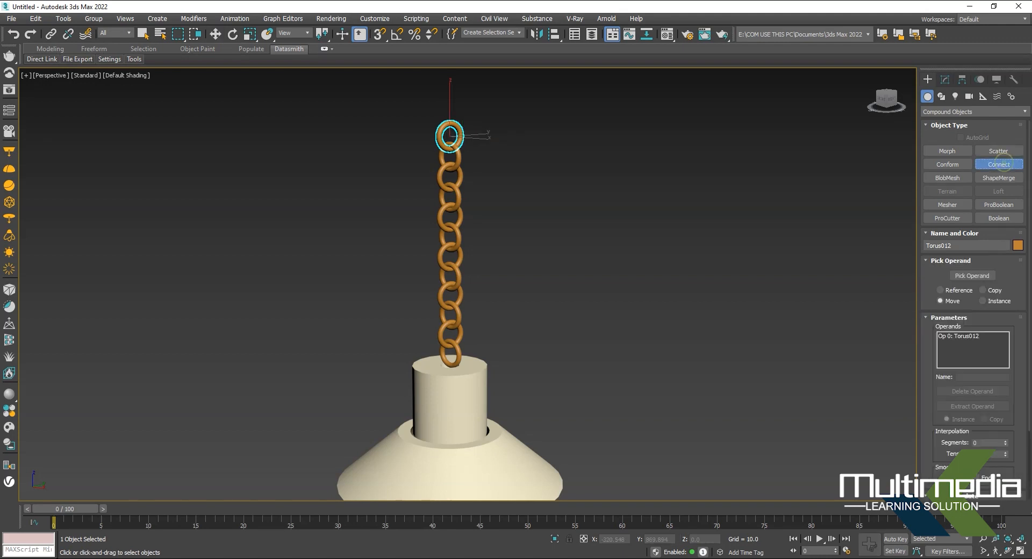
{"action": "left_click", "coordinate": [972, 276]}
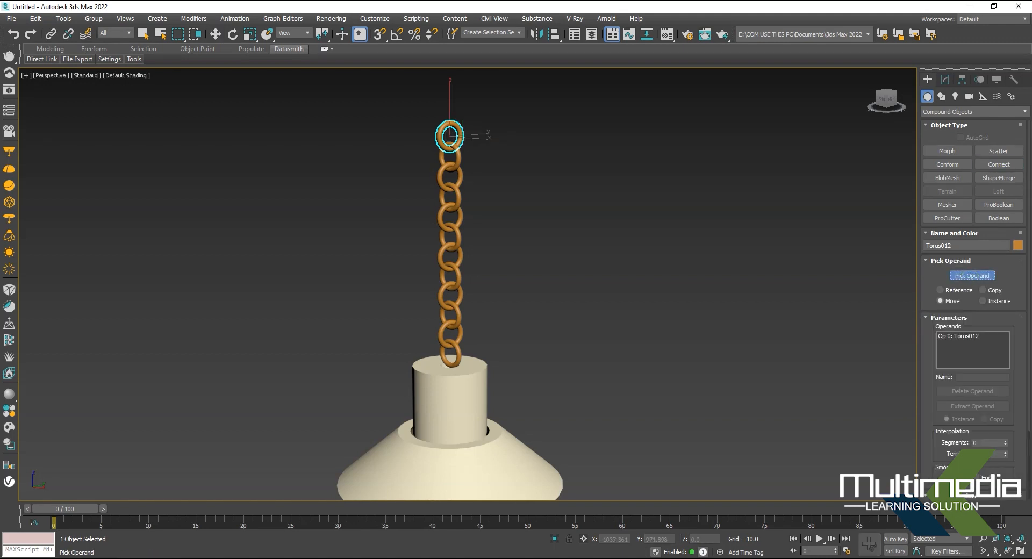
{"action": "left_click", "coordinate": [460, 156]}
{"action": "left_click", "coordinate": [449, 177]}
{"action": "left_click", "coordinate": [450, 196]}
{"action": "left_click", "coordinate": [449, 217]}
{"action": "left_click", "coordinate": [450, 237]}
{"action": "left_click", "coordinate": [449, 257]}
{"action": "left_click", "coordinate": [451, 276]}
{"action": "left_click", "coordinate": [450, 295]}
{"action": "left_click", "coordinate": [451, 315]}
{"action": "left_click", "coordinate": [450, 336]}
{"action": "left_click", "coordinate": [450, 355]}
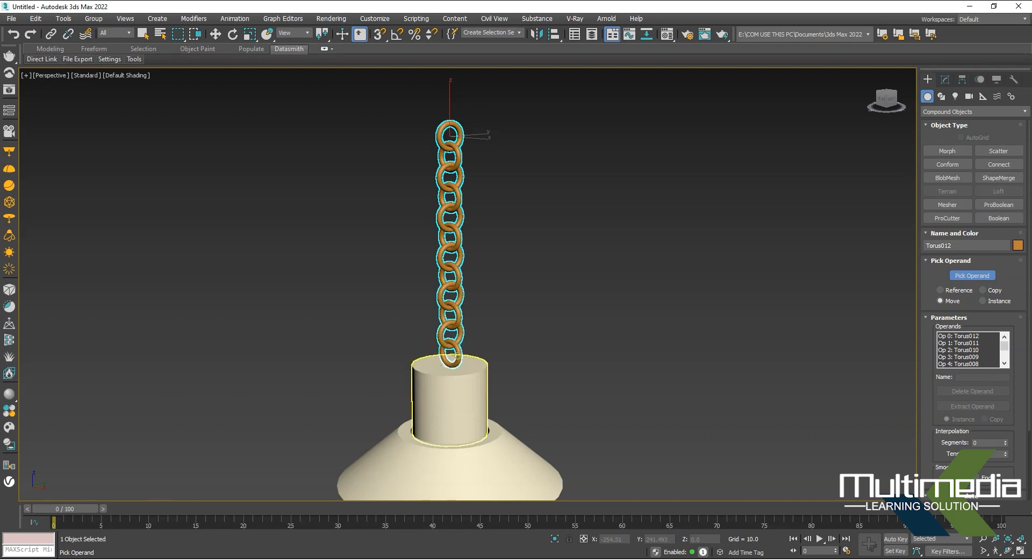
Move the joined chain down slightly along Z into the neck and deselect it.
{"action": "key", "text": "w"}
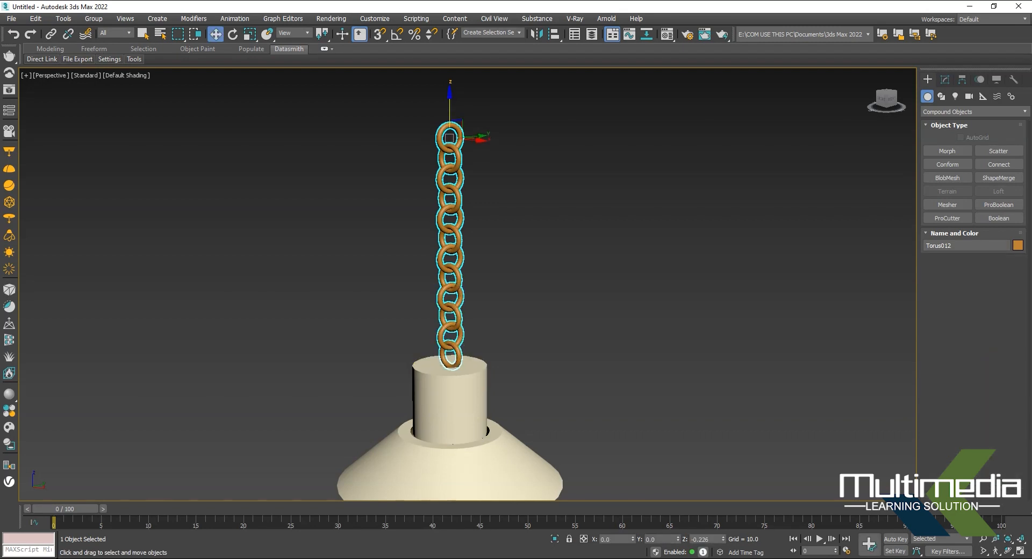
{"action": "left_click", "coordinate": [618, 258]}
{"action": "scroll", "coordinate": [619, 258], "scroll_direction": "down", "scroll_amount": 4}
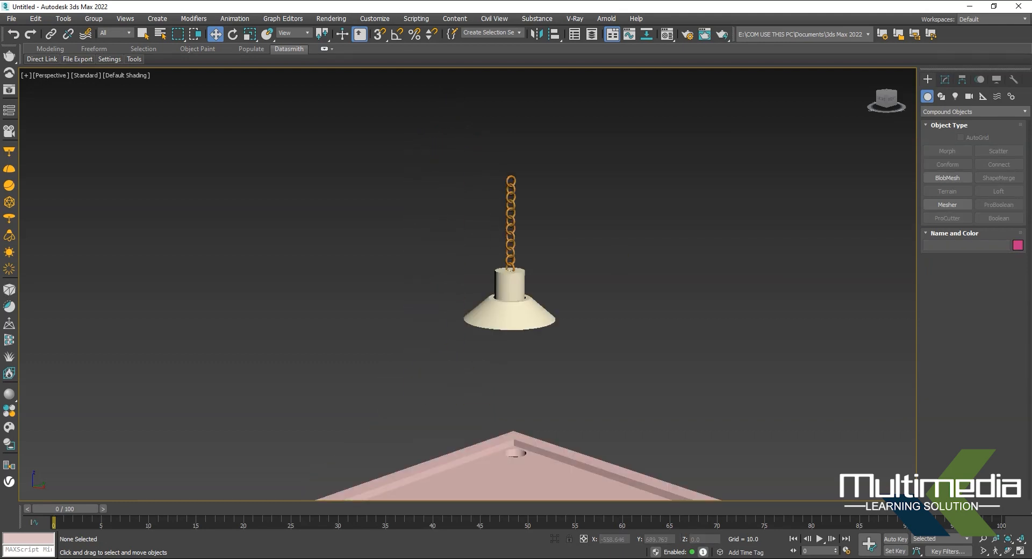
Examine the hanging lamp, its chain and the board with its pedestal from several angles and distances.
{"action": "middle_click_drag", "start_coordinate": [530, 280], "coordinate": [608, 296], "text": "alt"}
{"action": "middle_click_drag", "start_coordinate": [608, 296], "coordinate": [594, 199]}
{"action": "scroll", "coordinate": [594, 199], "scroll_direction": "down", "scroll_amount": 5}
{"action": "scroll", "coordinate": [539, 151], "scroll_direction": "up", "scroll_amount": 5}
{"action": "middle_click_drag", "start_coordinate": [479, 129], "coordinate": [567, 301], "text": "alt"}
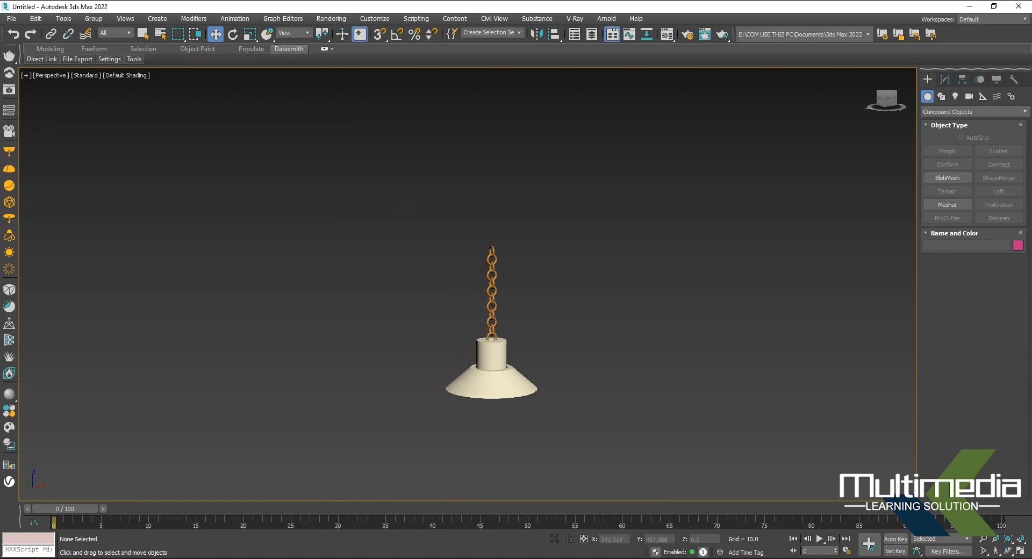
{"action": "middle_click_drag", "start_coordinate": [568, 355], "coordinate": [567, 234]}
{"action": "scroll", "coordinate": [567, 234], "scroll_direction": "down", "scroll_amount": 3}
{"action": "middle_click_drag", "start_coordinate": [478, 167], "coordinate": [503, 228], "text": "alt"}
{"action": "scroll", "coordinate": [544, 249], "scroll_direction": "up", "scroll_amount": 4}
{"action": "scroll", "coordinate": [500, 219], "scroll_direction": "up", "scroll_amount": 4}
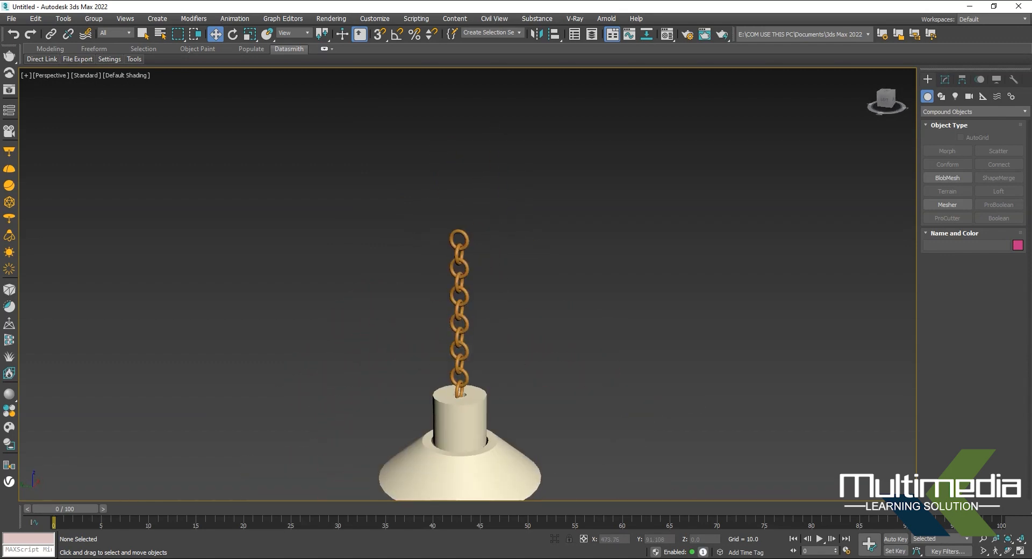
{"action": "scroll", "coordinate": [498, 292], "scroll_direction": "down", "scroll_amount": 3}
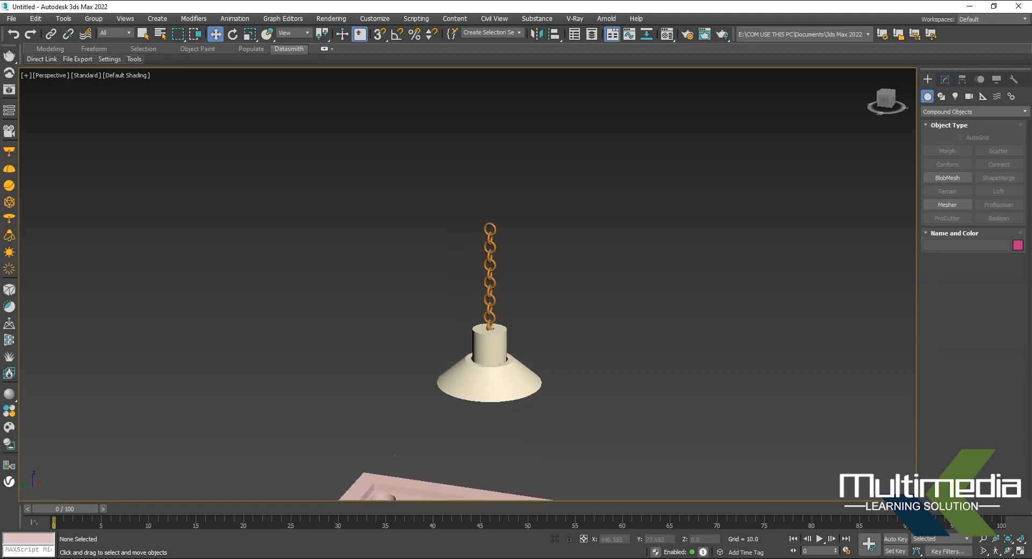
{"action": "scroll", "coordinate": [636, 303], "scroll_direction": "down", "scroll_amount": 5}
{"action": "middle_click_drag", "start_coordinate": [631, 311], "coordinate": [603, 260]}
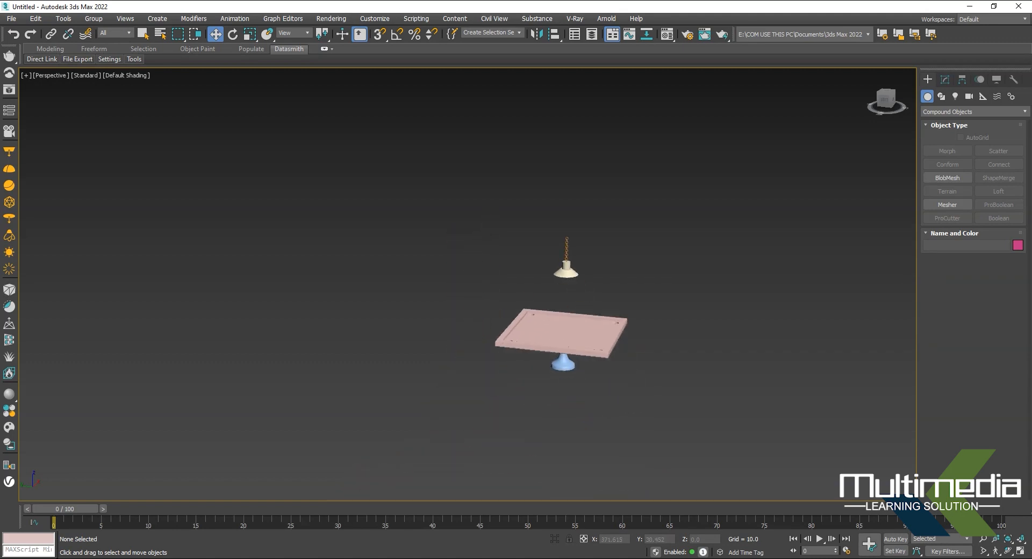
{"action": "scroll", "coordinate": [600, 263], "scroll_direction": "up", "scroll_amount": 3}
{"action": "middle_click_drag", "start_coordinate": [607, 344], "coordinate": [565, 371], "text": "alt"}
{"action": "middle_click_drag", "start_coordinate": [564, 371], "coordinate": [527, 299]}
{"action": "middle_click_drag", "start_coordinate": [600, 302], "coordinate": [602, 307]}
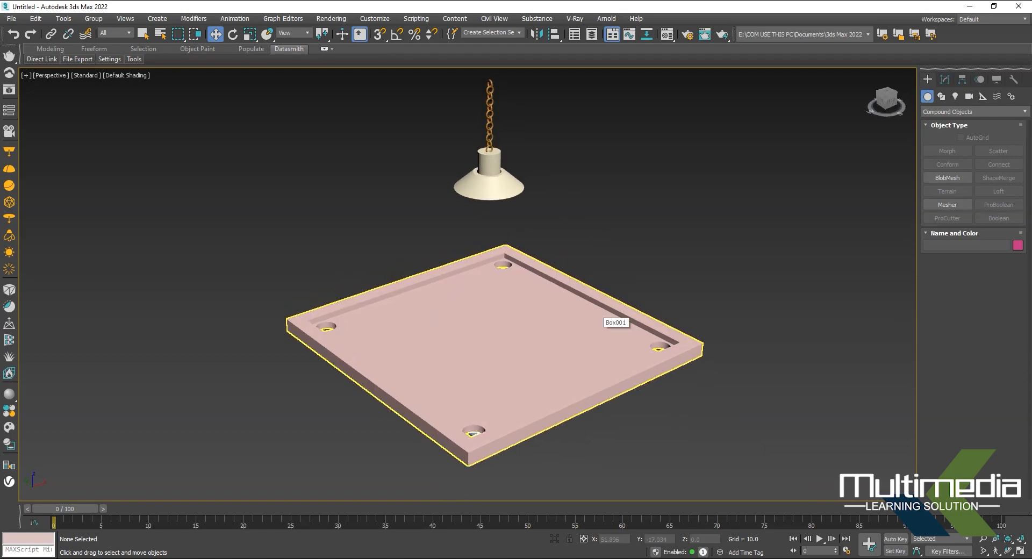
In the top view, try moving only the lamp shade along X, undo the move, and return to the perspective view.
{"action": "key", "text": "t"}
{"action": "middle_click_drag", "start_coordinate": [521, 322], "coordinate": [550, 353]}
{"action": "scroll", "coordinate": [549, 353], "scroll_direction": "up", "scroll_amount": 6}
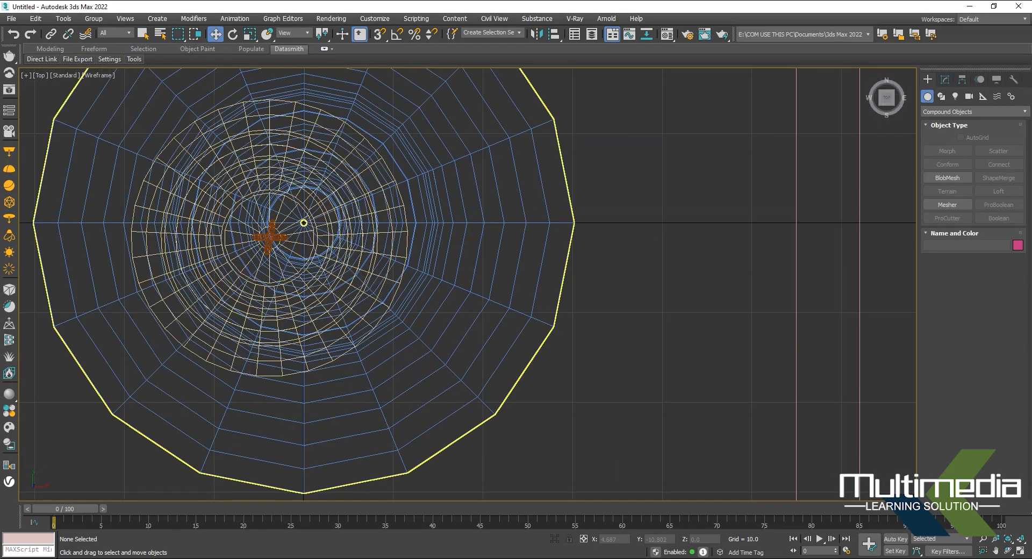
{"action": "middle_click_drag", "start_coordinate": [424, 338], "coordinate": [604, 379]}
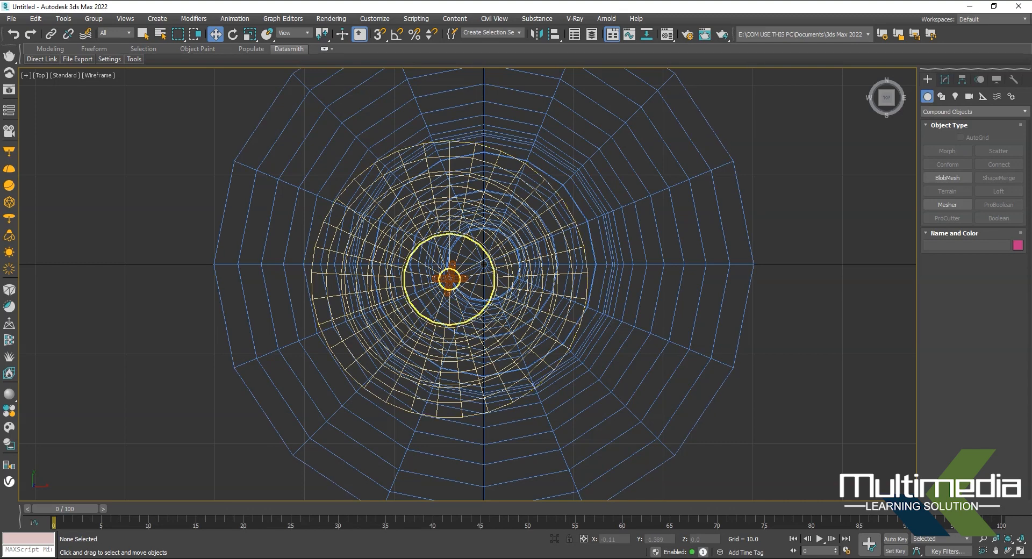
{"action": "middle_click_drag", "start_coordinate": [482, 276], "coordinate": [455, 257]}
{"action": "scroll", "coordinate": [522, 275], "scroll_direction": "down", "scroll_amount": 5}
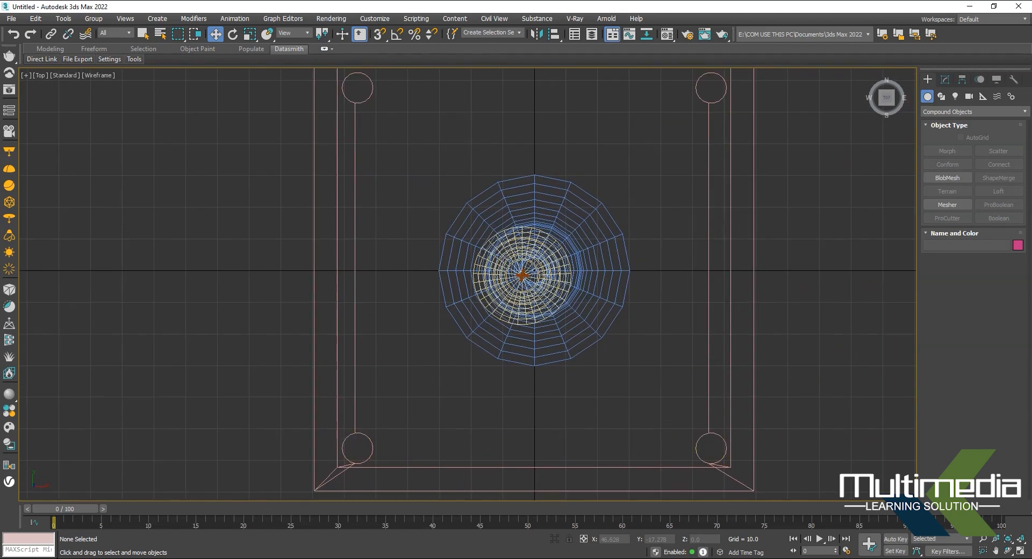
{"action": "left_click", "coordinate": [522, 275]}
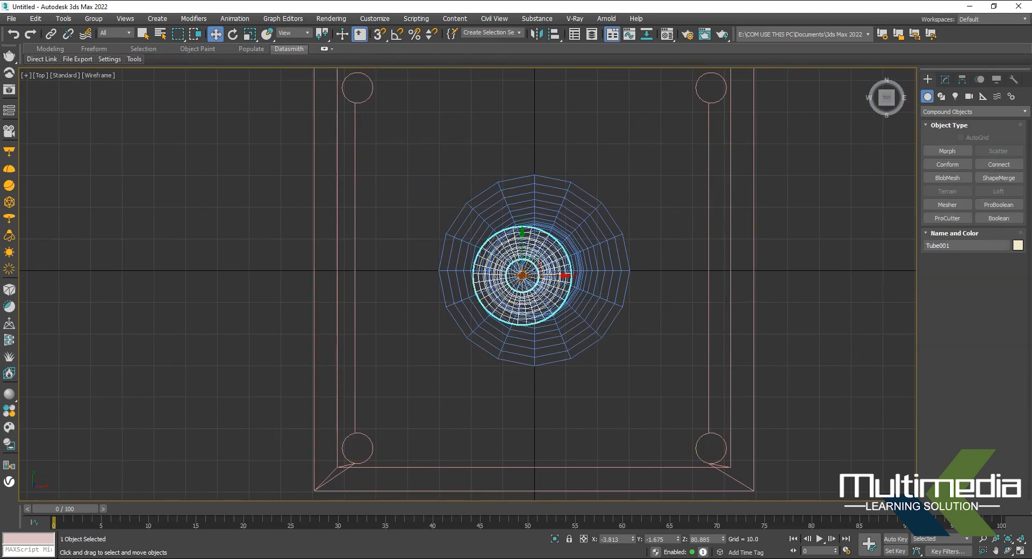
{"action": "left_click_drag", "start_coordinate": [522, 276], "coordinate": [657, 276]}
{"action": "key", "text": "ctrl+z"}
{"action": "mouse_move", "coordinate": [624, 275]}
{"action": "middle_mouse_down"}
{"action": "mouse_move", "coordinate": [594, 283]}
{"action": "mouse_move", "coordinate": [535, 336]}
{"action": "middle_mouse_up"}
{"action": "key", "text": "p"}
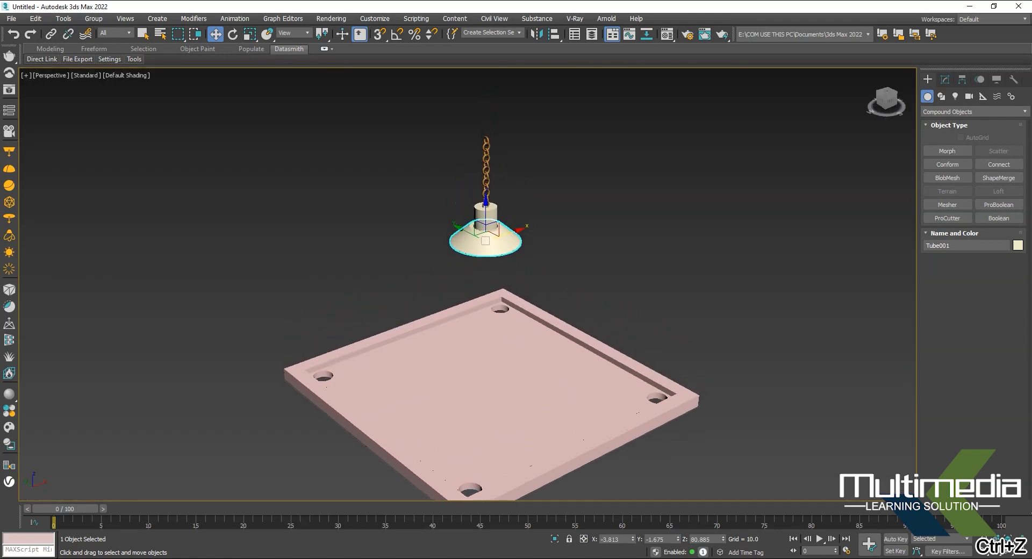
In the top view, add the neck and chain to the lamp shade selection and move the whole lamp onto the board's centre.
{"action": "key", "text": "t"}
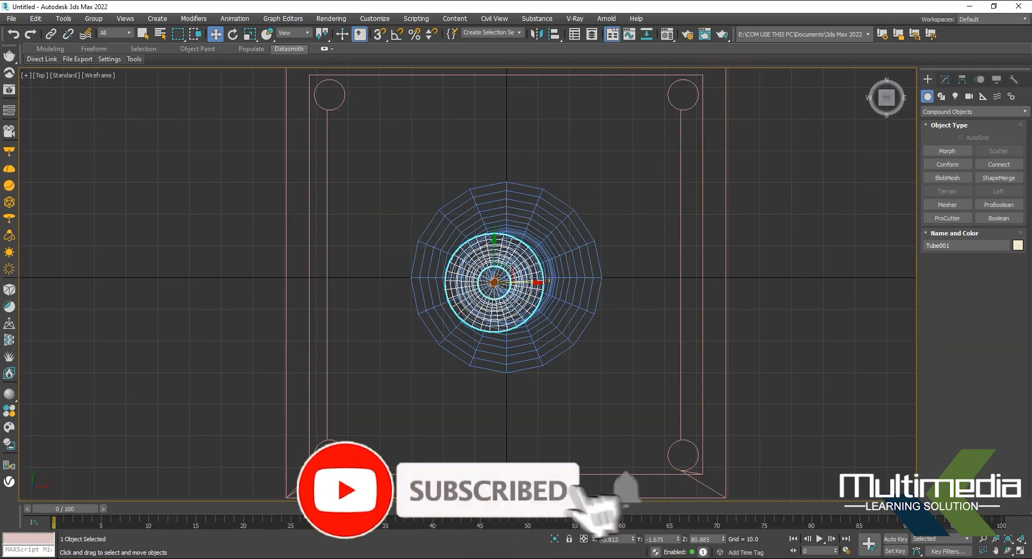
{"action": "left_click", "coordinate": [495, 282], "text": "ctrl"}
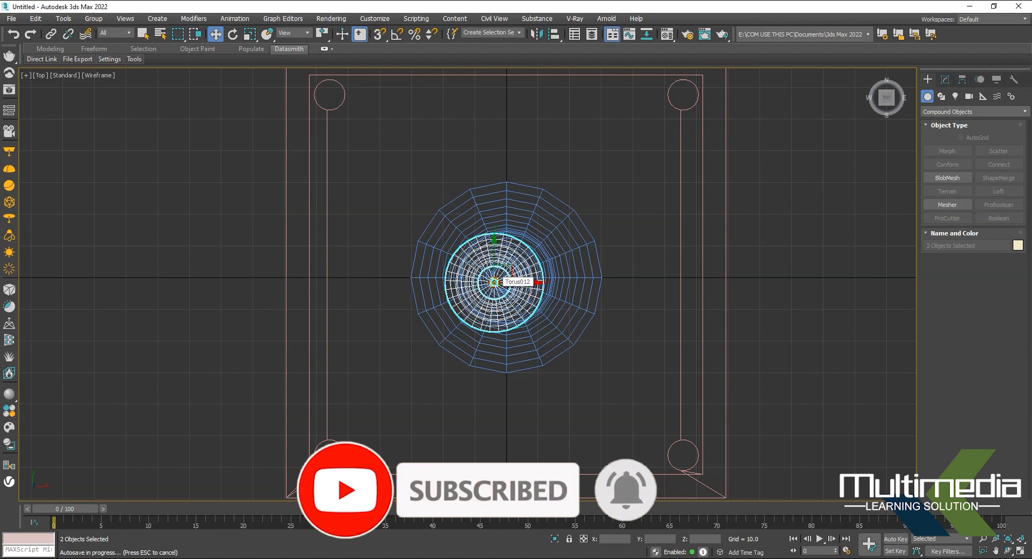
{"action": "left_click", "coordinate": [497, 282], "text": "ctrl"}
{"action": "left_click_drag", "start_coordinate": [497, 282], "coordinate": [506, 279]}
{"action": "mouse_move", "coordinate": [506, 279]}
{"action": "middle_mouse_down"}
{"action": "mouse_move", "coordinate": [473, 288]}
{"action": "mouse_move", "coordinate": [516, 328]}
{"action": "mouse_move", "coordinate": [464, 286]}
{"action": "middle_mouse_up"}
{"action": "key", "text": "p"}
{"action": "left_click", "coordinate": [771, 300]}
{"action": "middle_click_drag", "start_coordinate": [771, 300], "coordinate": [792, 386], "text": "alt"}
{"action": "scroll", "coordinate": [729, 287], "scroll_direction": "down", "scroll_amount": 4}
{"action": "scroll", "coordinate": [764, 288], "scroll_direction": "up", "scroll_amount": 5}
Switch to the top view and bring up the Extended Primitives for creation.
{"action": "key", "text": "t"}
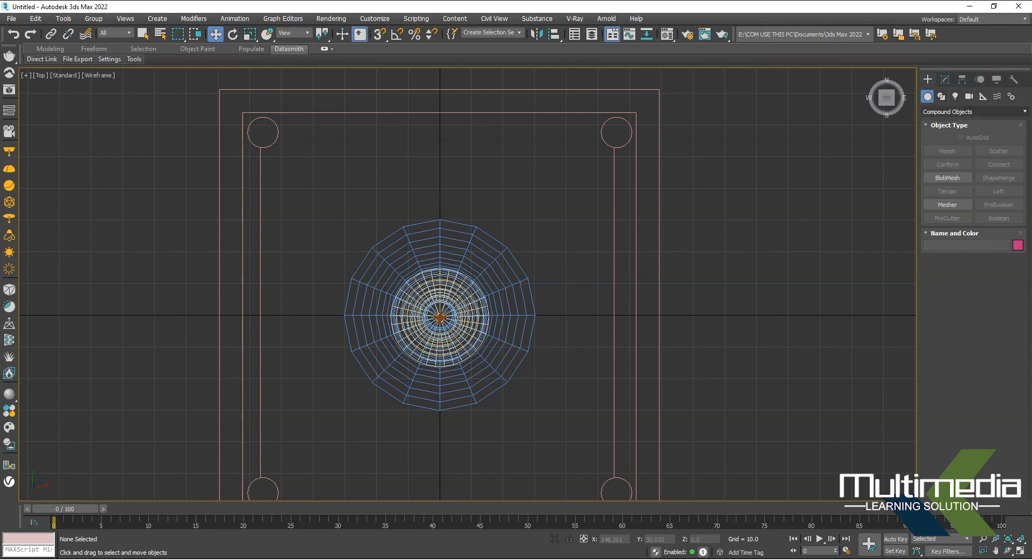
{"action": "left_click", "coordinate": [955, 110]}
{"action": "left_click", "coordinate": [949, 132]}
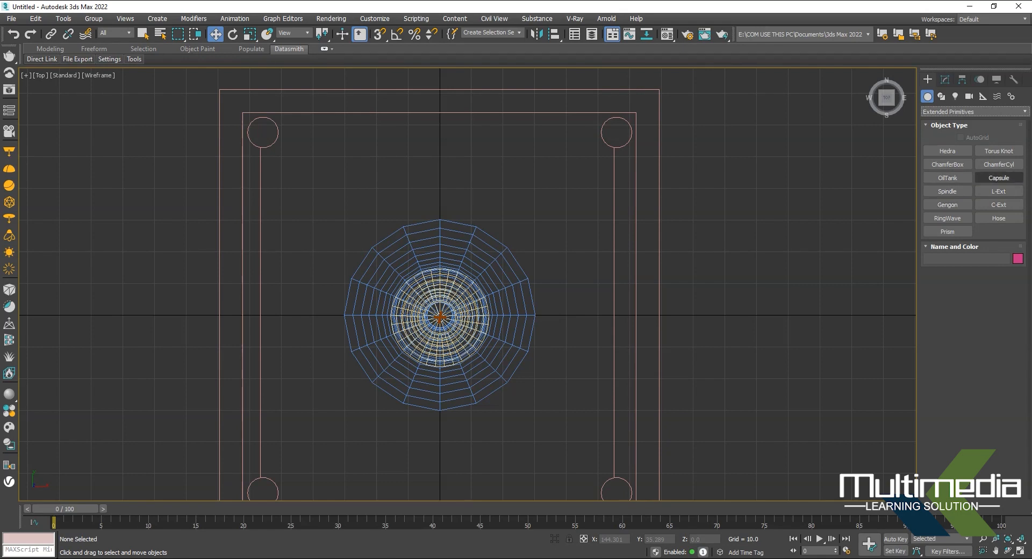
{"action": "left_click", "coordinate": [999, 164]}
{"action": "middle_click_drag", "start_coordinate": [660, 317], "coordinate": [581, 310]}
{"action": "left_click_drag", "start_coordinate": [637, 304], "coordinate": [652, 315]}
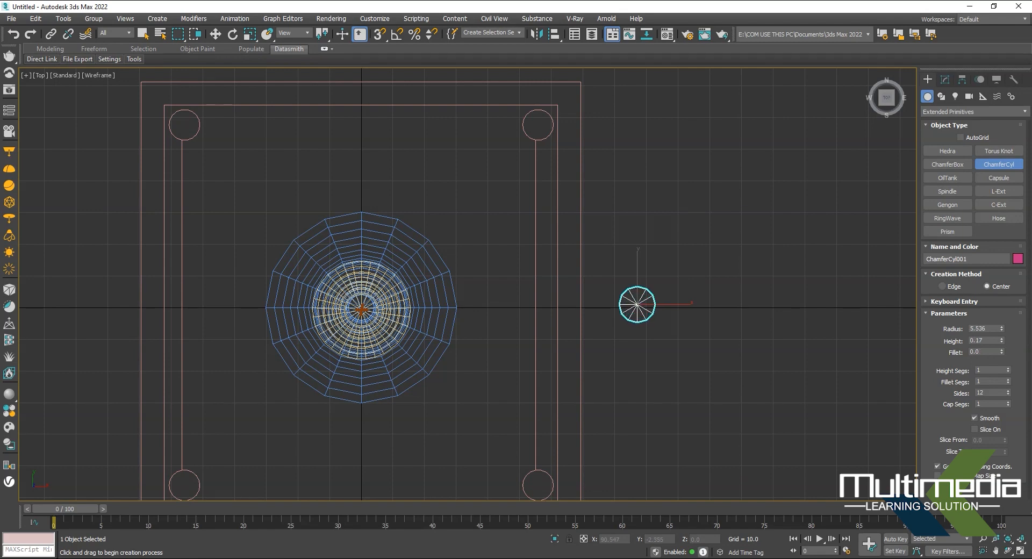
{"action": "left_click", "coordinate": [648, 315]}
{"action": "key", "text": "w"}
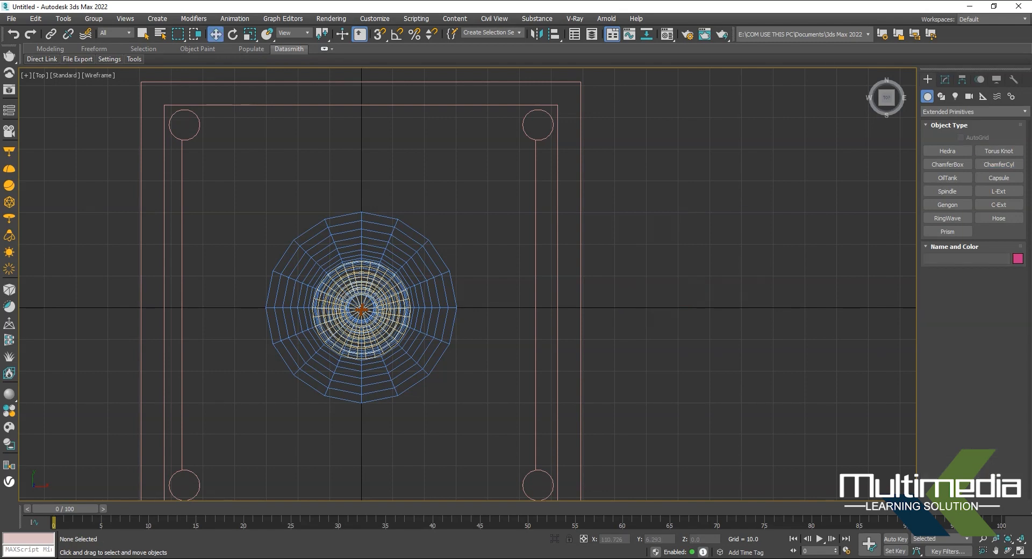
Create a chamfer cylinder disc with a radius of about 6.4 beside the board in the top view.
{"action": "left_click", "coordinate": [999, 164]}
{"action": "left_click_drag", "start_coordinate": [726, 317], "coordinate": [740, 332]}
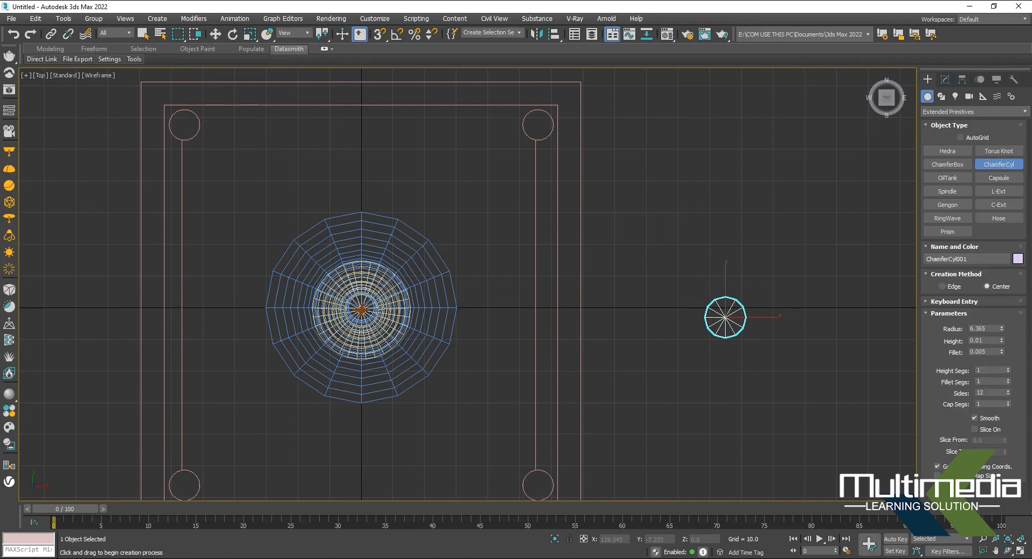
{"action": "left_click", "coordinate": [744, 333]}
{"action": "key", "text": "w"}
{"action": "middle_click_drag", "start_coordinate": [690, 255], "coordinate": [644, 249]}
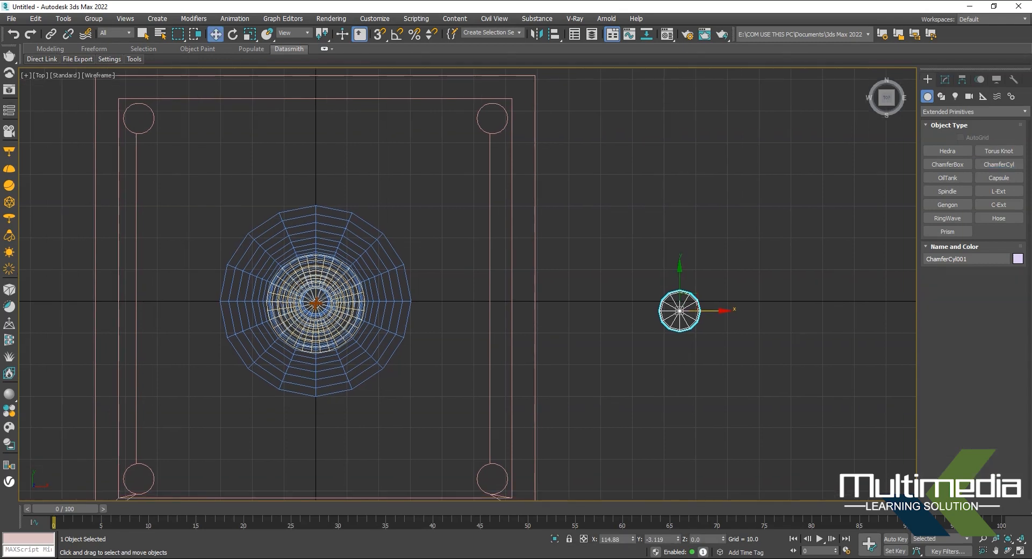
In the perspective view, move the disc onto the board near its centre and raise it along Z above the recessed surface.
{"action": "key", "text": "p"}
{"action": "mouse_move", "coordinate": [538, 280]}
{"action": "middle_mouse_down"}
{"action": "mouse_move", "coordinate": [605, 285]}
{"action": "mouse_move", "coordinate": [645, 265]}
{"action": "middle_mouse_up"}
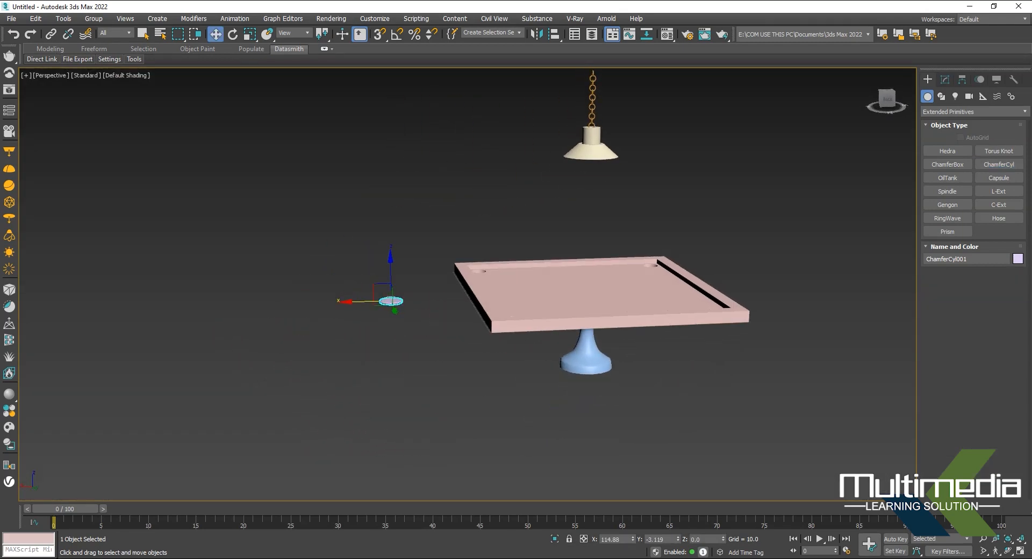
{"action": "left_click_drag", "start_coordinate": [371, 302], "coordinate": [579, 259]}
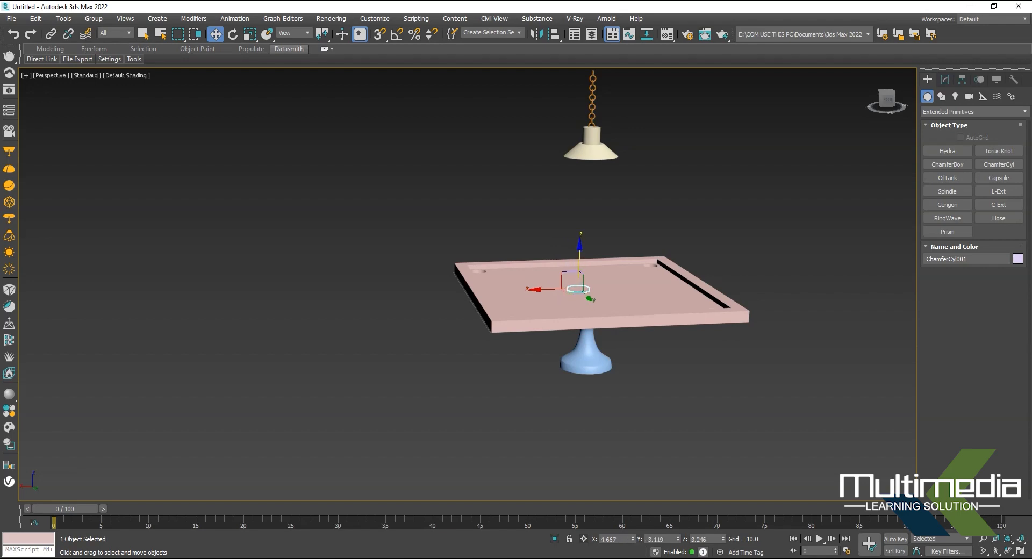
{"action": "scroll", "coordinate": [582, 288], "scroll_direction": "up", "scroll_amount": 8}
{"action": "scroll", "coordinate": [552, 271], "scroll_direction": "down", "scroll_amount": 7}
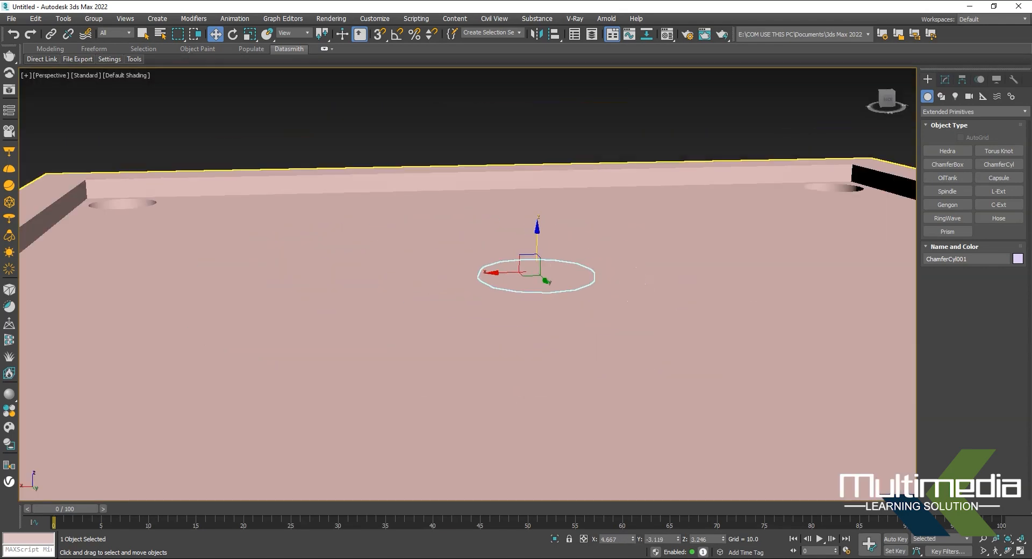
{"action": "scroll", "coordinate": [551, 273], "scroll_direction": "up", "scroll_amount": 4}
{"action": "middle_click_drag", "start_coordinate": [548, 255], "coordinate": [598, 256], "text": "alt"}
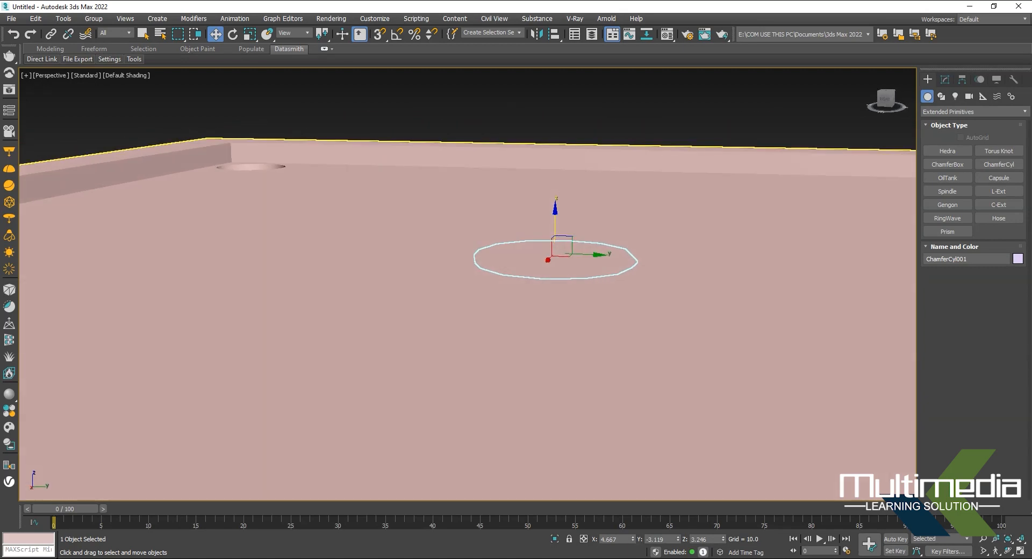
{"action": "left_click_drag", "start_coordinate": [555, 220], "coordinate": [556, 204]}
{"action": "middle_click_drag", "start_coordinate": [556, 215], "coordinate": [576, 284], "text": "alt"}
{"action": "scroll", "coordinate": [597, 231], "scroll_direction": "up", "scroll_amount": 3}
Set the disc to 49 sides and 3 cap segments, and display edged faces in the perspective view.
{"action": "left_click", "coordinate": [945, 80]}
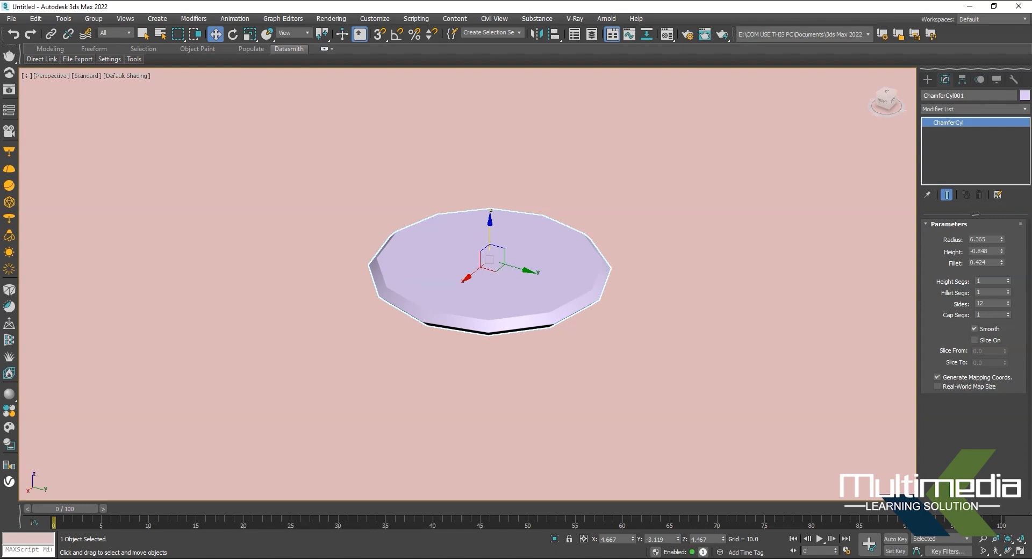
{"action": "left_click_drag", "start_coordinate": [1008, 303], "coordinate": [1008, 286]}
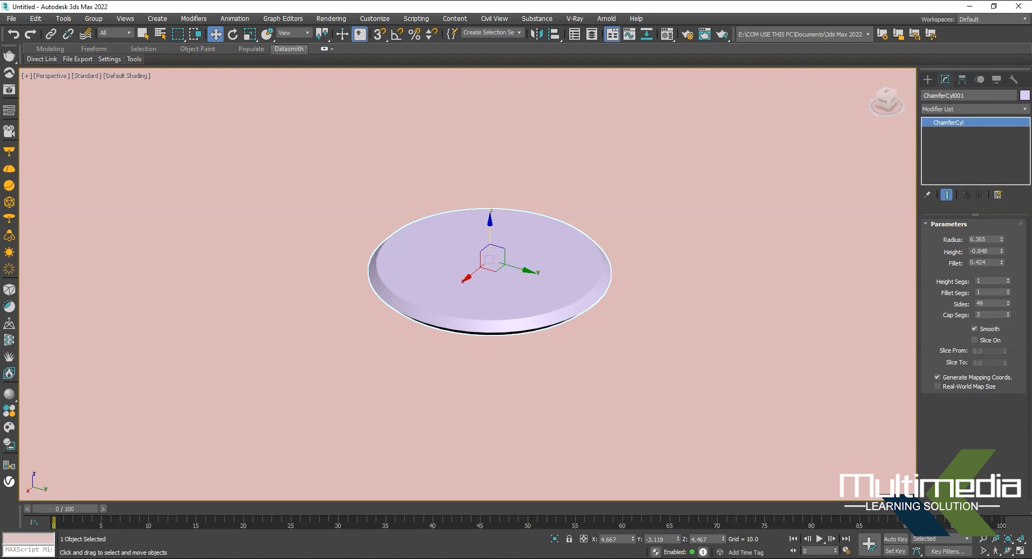
{"action": "left_click", "coordinate": [127, 76]}
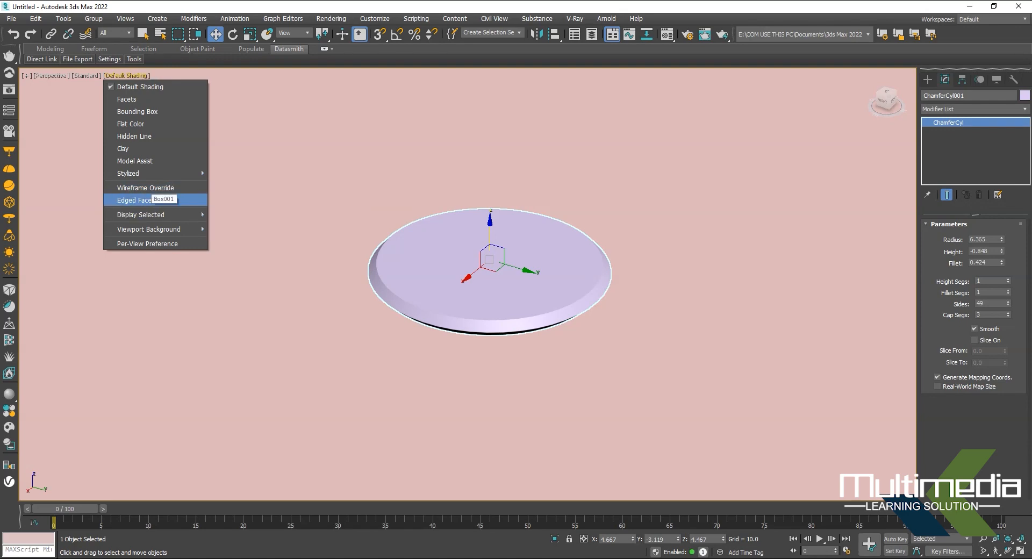
{"action": "left_click", "coordinate": [134, 200]}
{"action": "middle_click_drag", "start_coordinate": [486, 250], "coordinate": [451, 256], "text": "alt"}
{"action": "scroll", "coordinate": [450, 256], "scroll_direction": "up", "scroll_amount": 3}
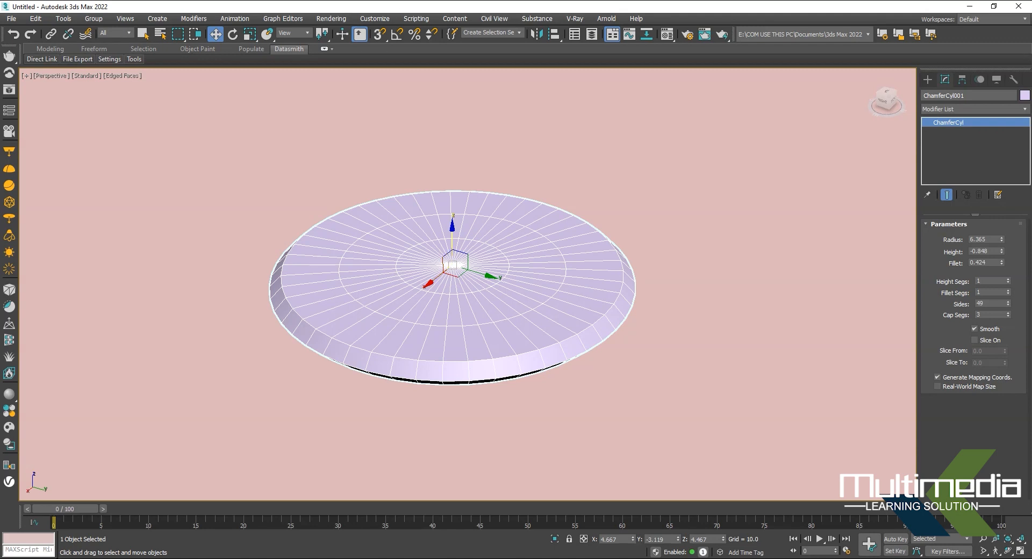
Set the disc's height to 1.052 and its fillet to 0.196.
{"action": "left_click", "coordinate": [1002, 265]}
{"action": "left_click", "coordinate": [1002, 264]}
{"action": "left_click_drag", "start_coordinate": [1002, 265], "coordinate": [1001, 269]}
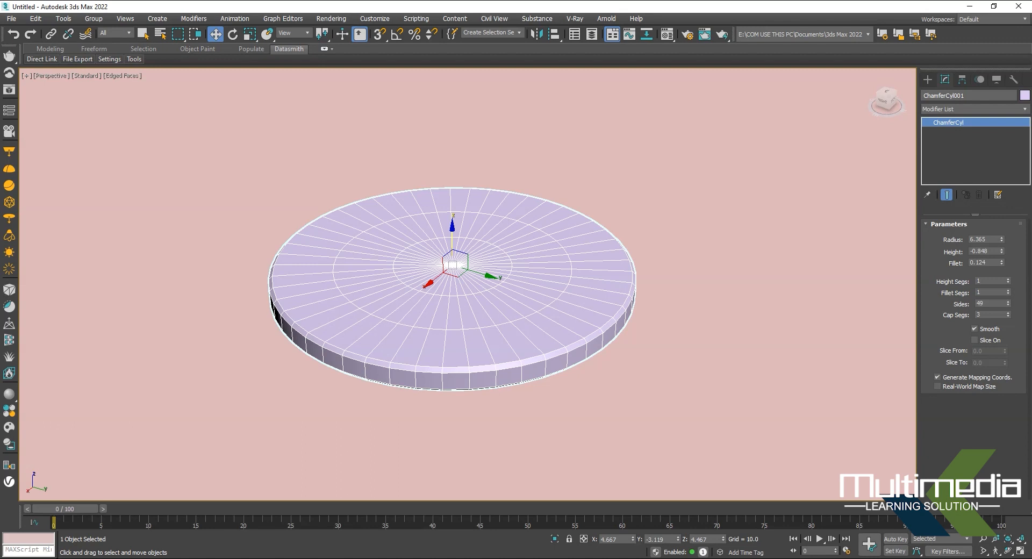
{"action": "left_click_drag", "start_coordinate": [1002, 251], "coordinate": [1002, 237]}
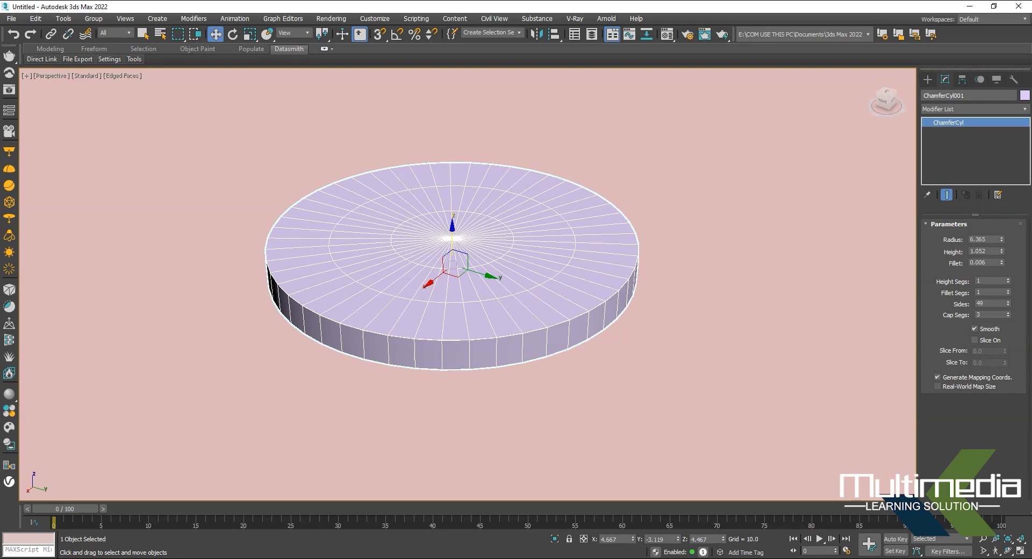
{"action": "left_click_drag", "start_coordinate": [1002, 263], "coordinate": [1002, 258]}
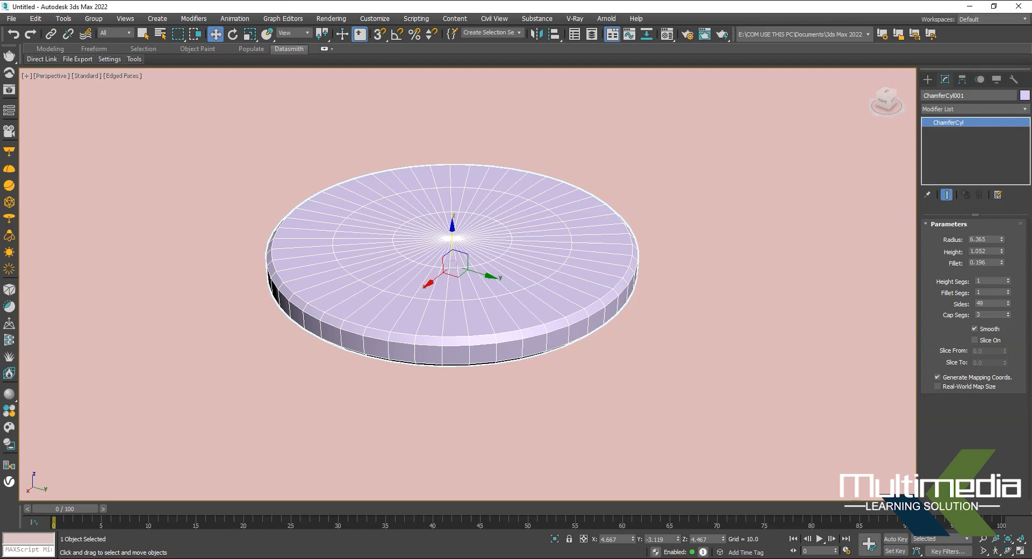
Refine the disc's mesh to 3 height segments, 4 fillet segments and 200 sides.
{"action": "left_click", "coordinate": [1009, 279]}
{"action": "left_click", "coordinate": [1008, 279]}
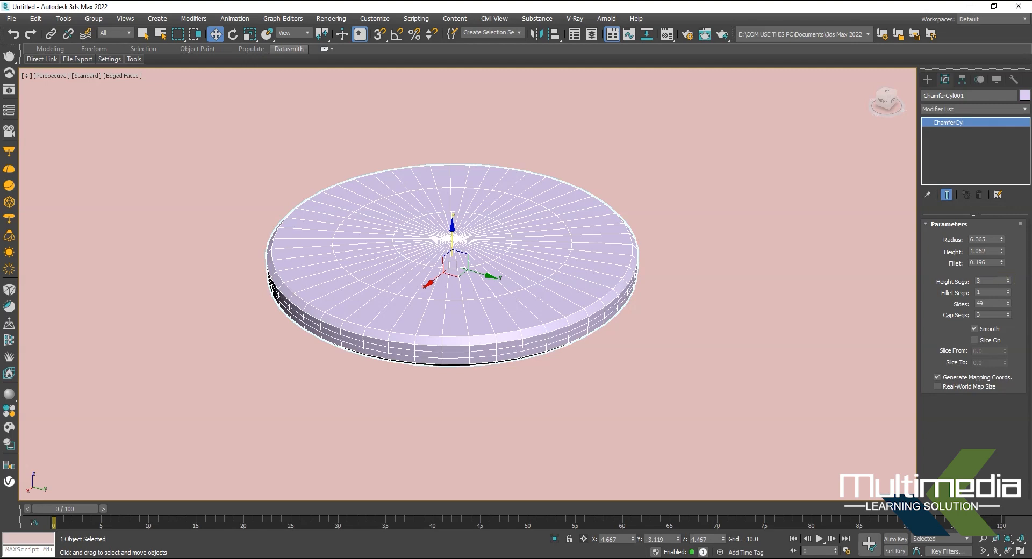
{"action": "left_click", "coordinate": [1008, 290]}
{"action": "left_click", "coordinate": [1008, 290]}
{"action": "left_click", "coordinate": [1008, 291]}
{"action": "left_click_drag", "start_coordinate": [1008, 304], "coordinate": [1008, 223]}
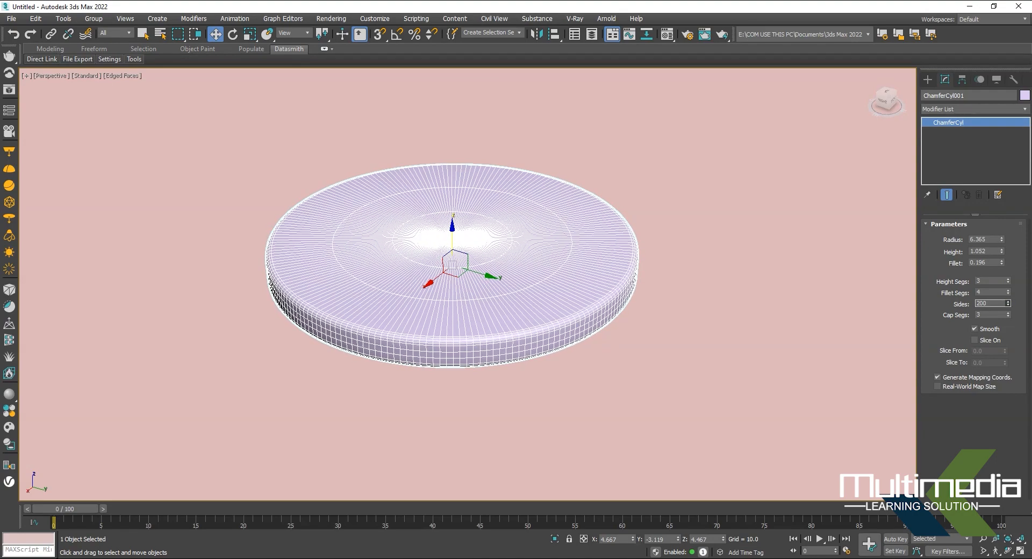
Return to default shading without edged faces, comparing the display modes, and examine the disc's rounded edge up close.
{"action": "scroll", "coordinate": [468, 285], "scroll_direction": "down", "scroll_amount": 10}
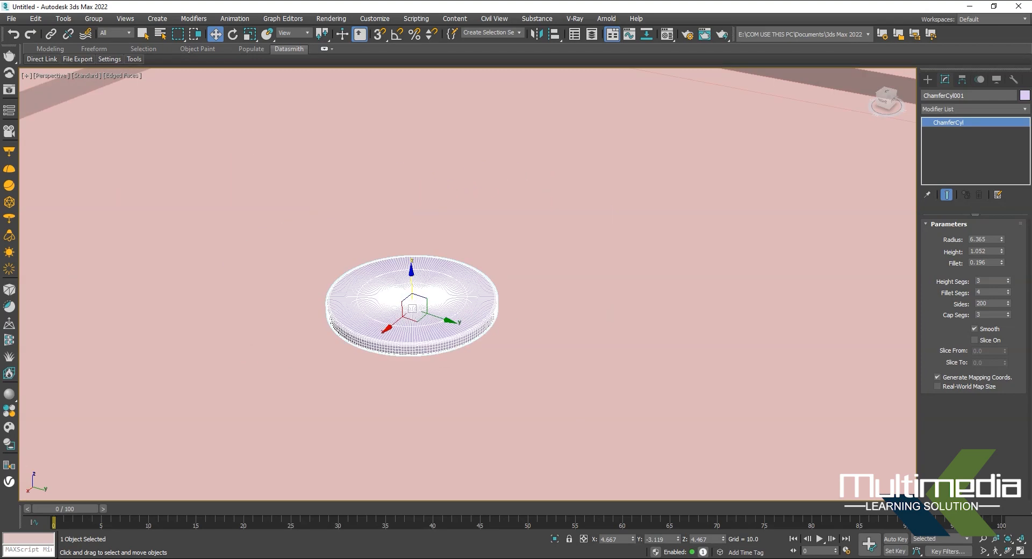
{"action": "left_click", "coordinate": [756, 102]}
{"action": "scroll", "coordinate": [457, 287], "scroll_direction": "up", "scroll_amount": 5}
{"action": "middle_click_drag", "start_coordinate": [457, 288], "coordinate": [347, 247]}
{"action": "left_click", "coordinate": [570, 307]}
{"action": "middle_click_drag", "start_coordinate": [570, 307], "coordinate": [529, 305]}
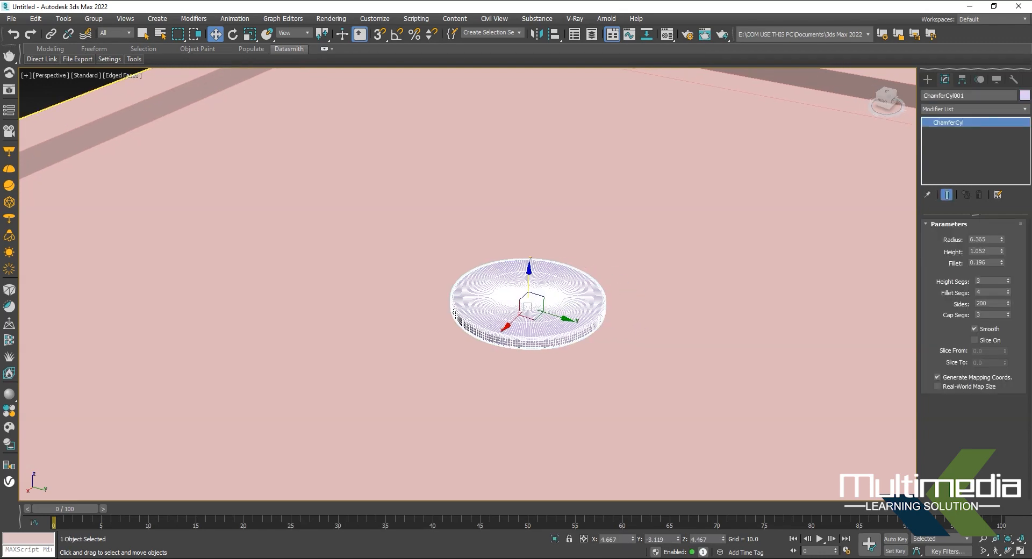
{"action": "key", "text": "F4"}
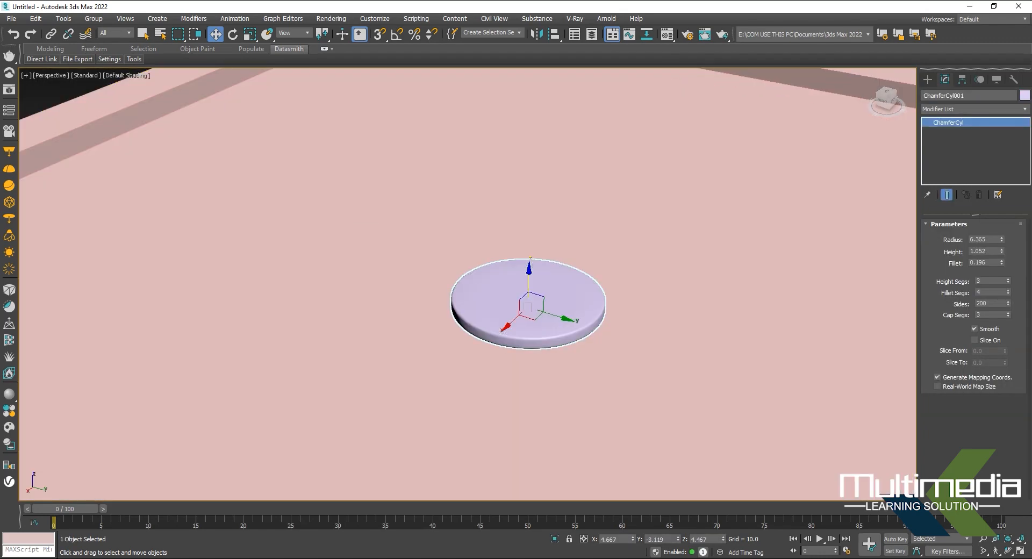
{"action": "key", "text": "F3"}
{"action": "key", "text": "F3"}
{"action": "key", "text": "F4"}
{"action": "key", "text": "F3"}
{"action": "key", "text": "F3"}
{"action": "key", "text": "F4"}
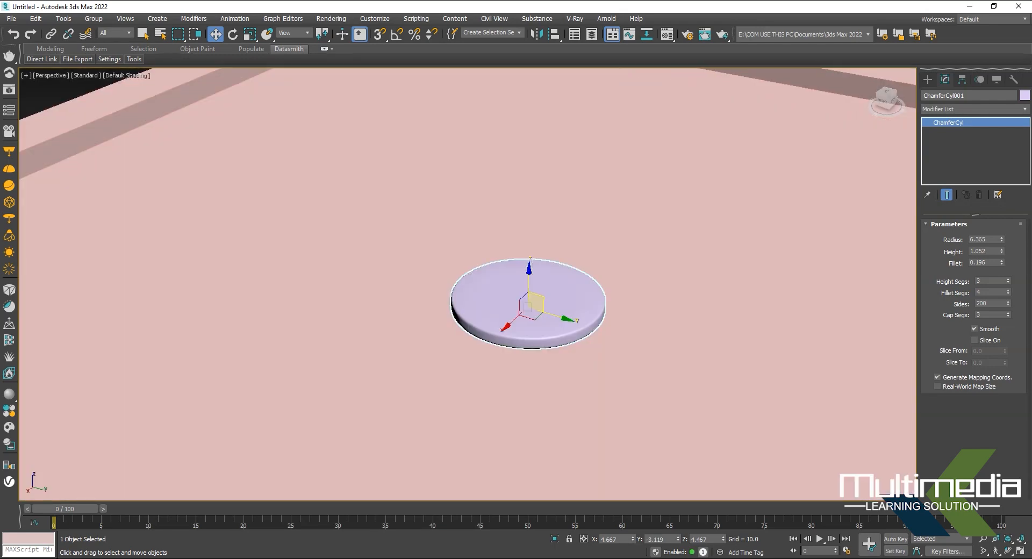
{"action": "middle_click_drag", "start_coordinate": [562, 317], "coordinate": [511, 317]}
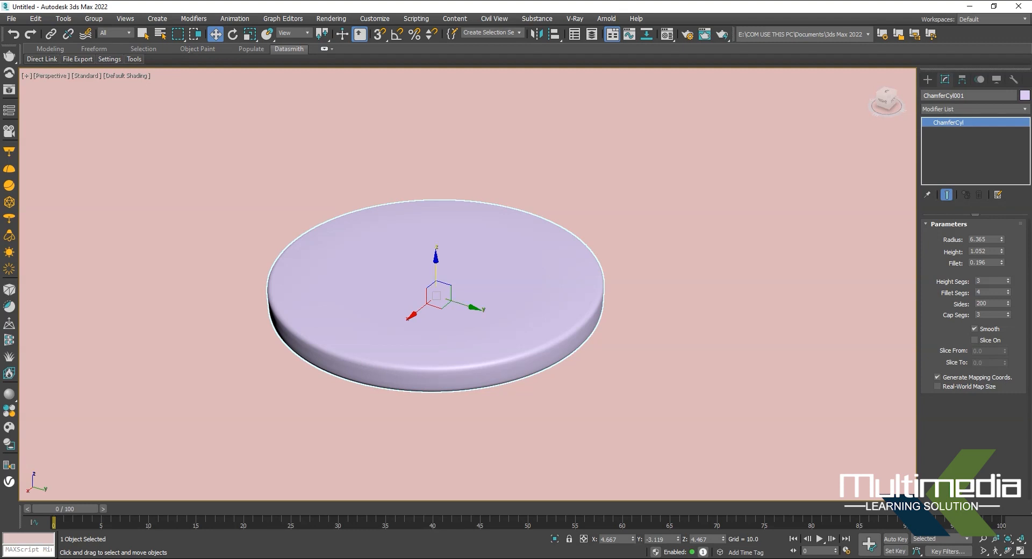
{"action": "middle_click_drag", "start_coordinate": [437, 295], "coordinate": [463, 314]}
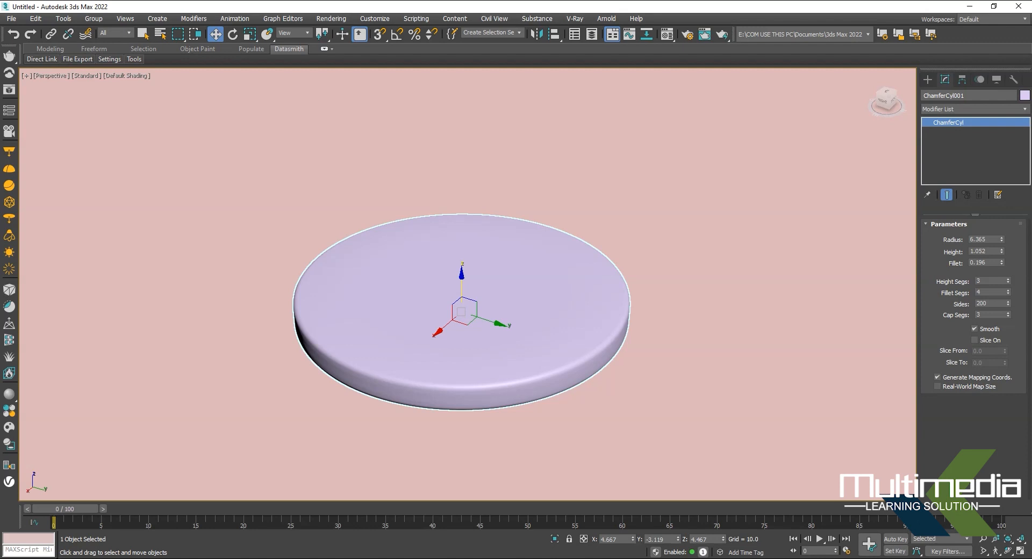
Try stacking a copy of the disc with zero fillet, scaled to about 69%, on top of the original, and delete it.
{"action": "mouse_move", "coordinate": [461, 277]}
{"action": "left_mouse_down", "text": "shift"}
{"action": "mouse_move", "coordinate": [462, 227]}
{"action": "mouse_move", "coordinate": [461, 253]}
{"action": "left_mouse_up", "text": "shift"}
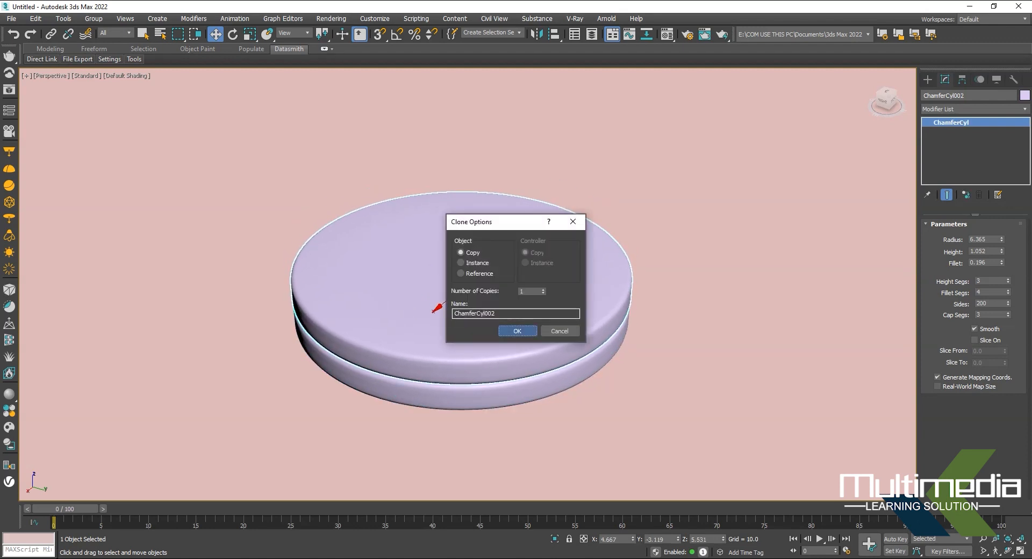
{"action": "left_click", "coordinate": [525, 331]}
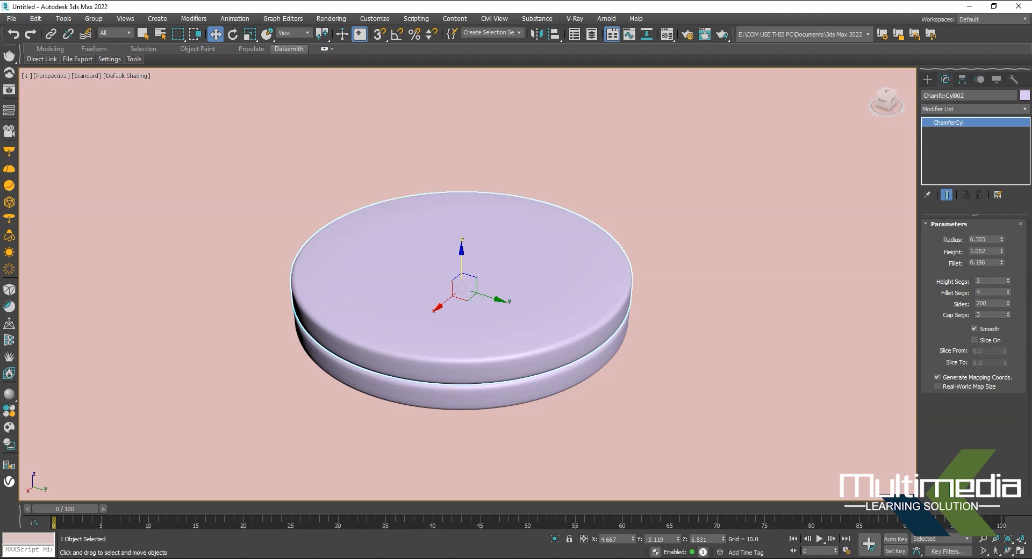
{"action": "right_click", "coordinate": [1001, 262]}
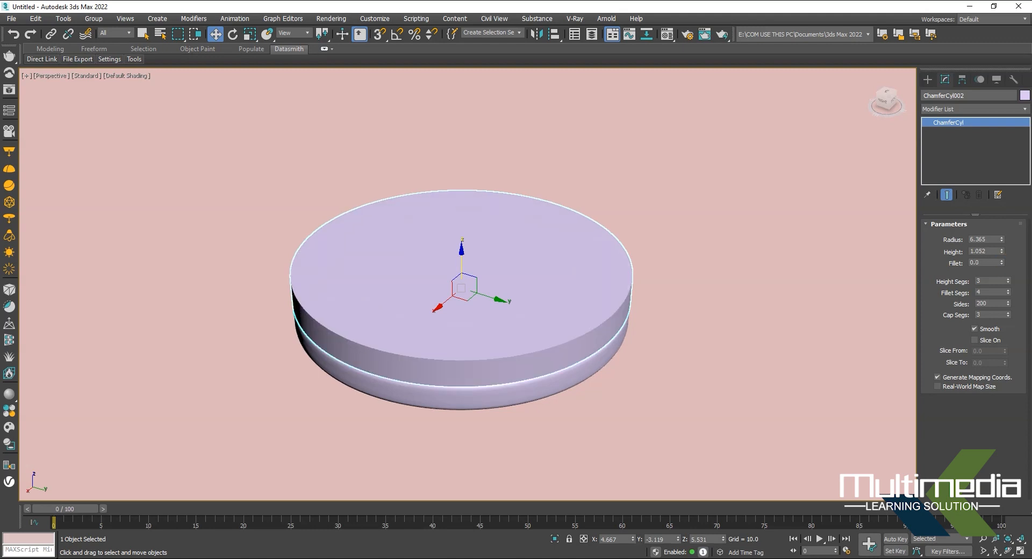
{"action": "key", "text": "r"}
{"action": "left_click_drag", "start_coordinate": [462, 289], "coordinate": [461, 324]}
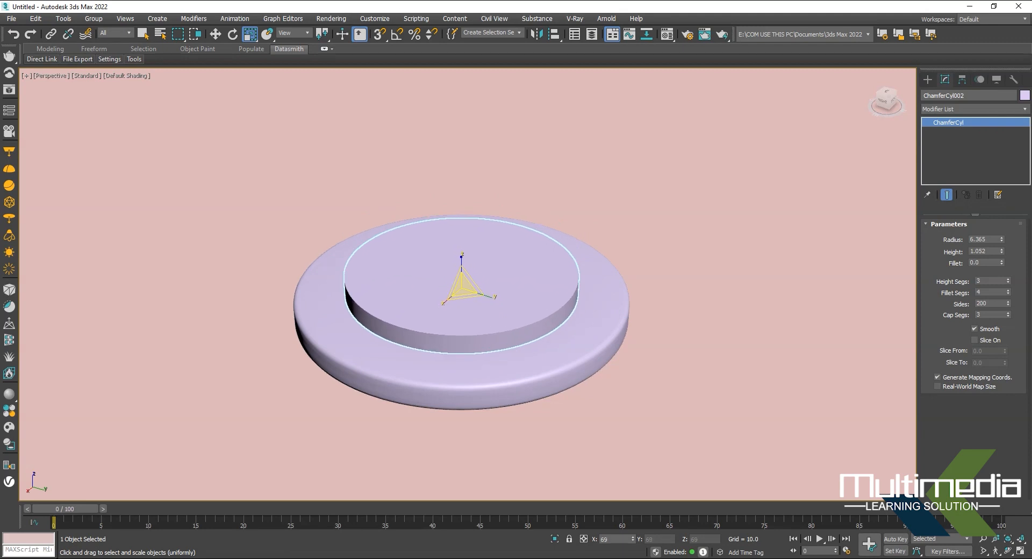
{"action": "key", "text": "w"}
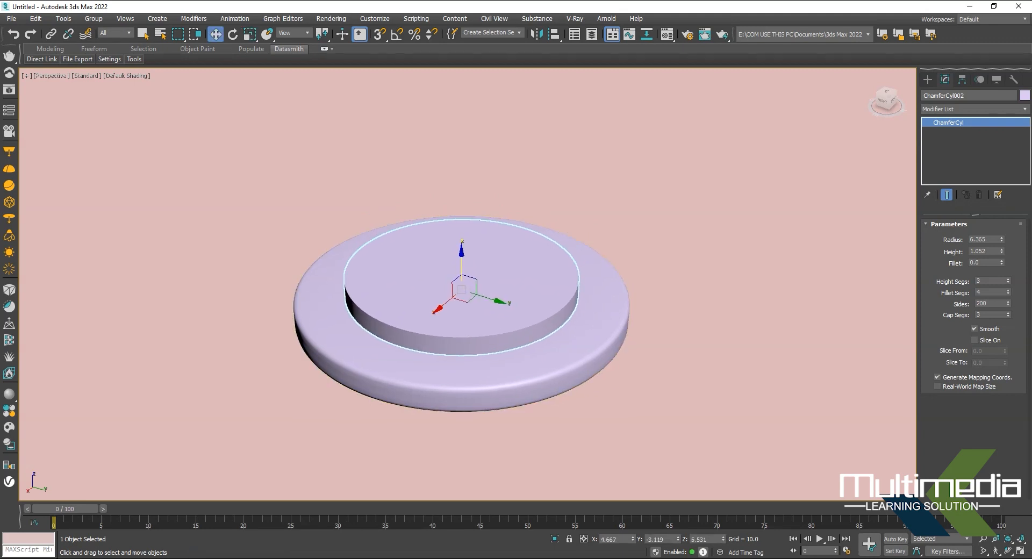
{"action": "left_click_drag", "start_coordinate": [459, 260], "coordinate": [460, 263]}
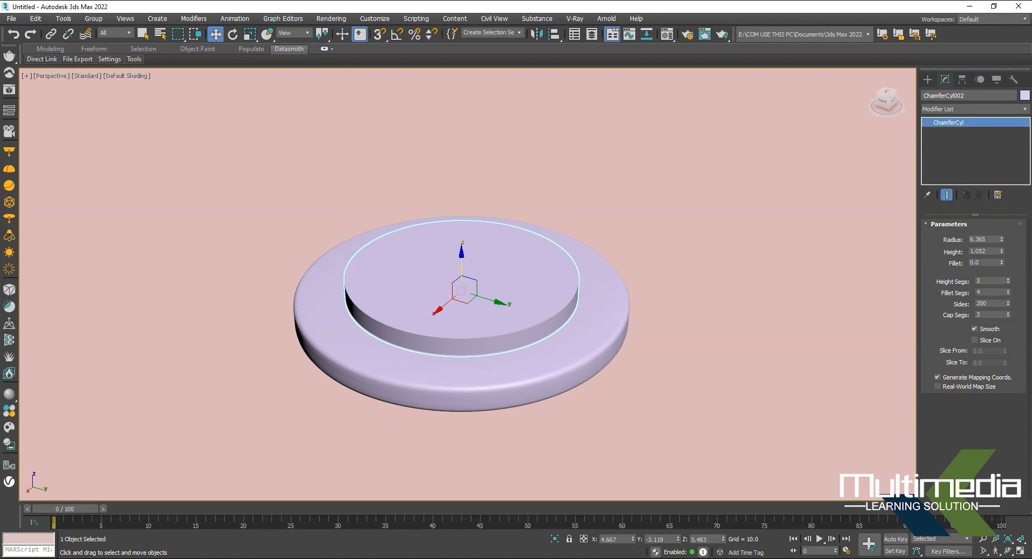
{"action": "key", "text": "Delete"}
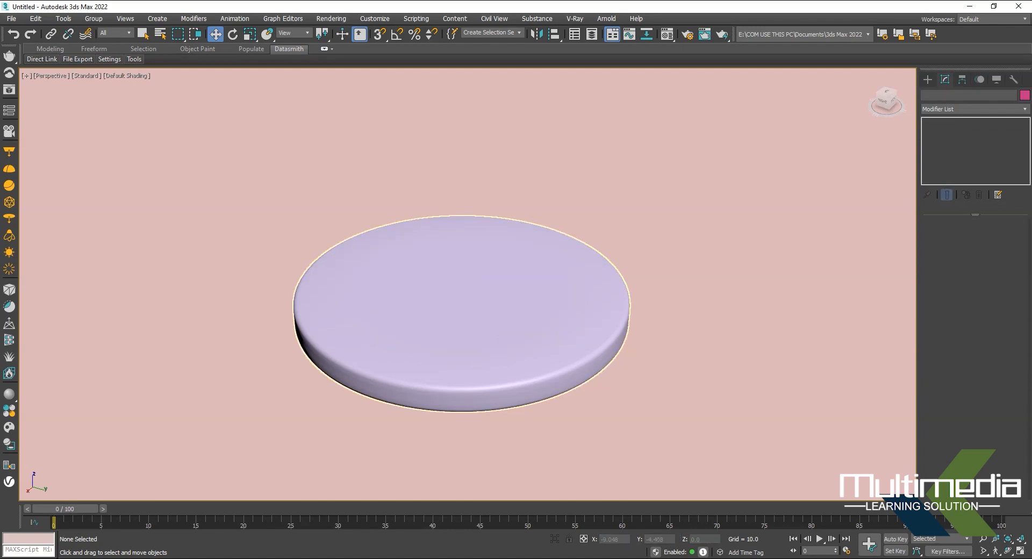
Draw a torus centred on the disc in the top view, with radius about 5.28 and tube radius about 0.14.
{"action": "left_click", "coordinate": [928, 80]}
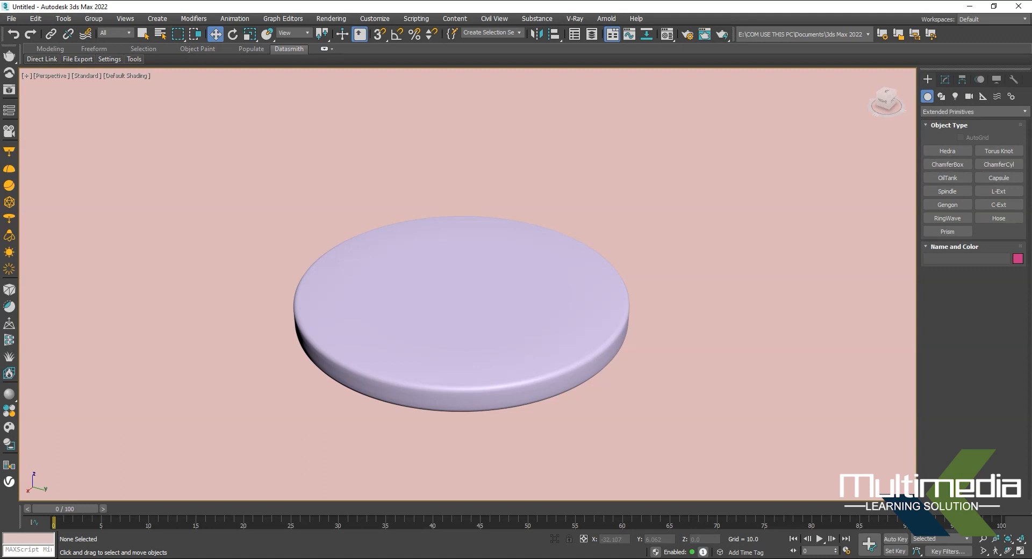
{"action": "left_click", "coordinate": [927, 111]}
{"action": "left_click", "coordinate": [931, 119]}
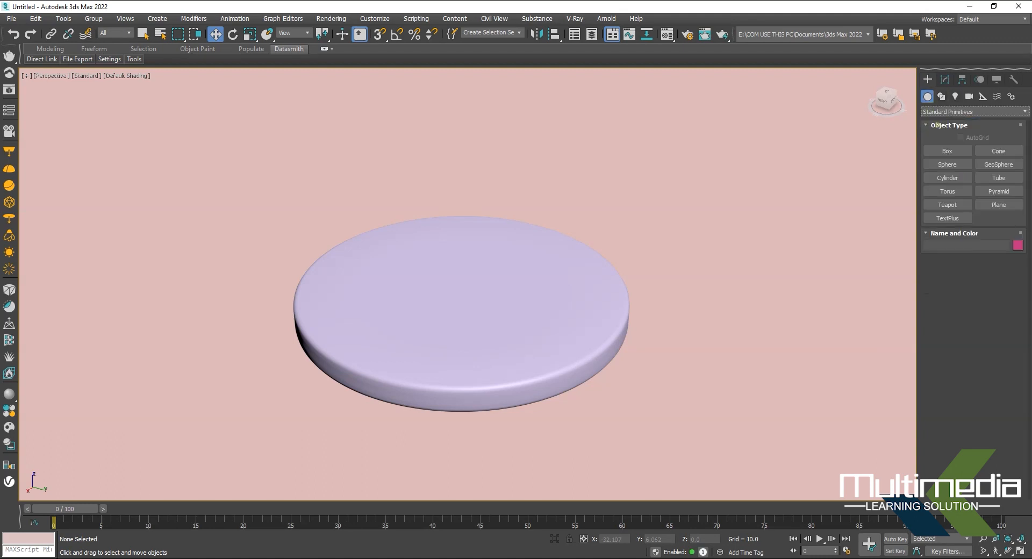
{"action": "left_click", "coordinate": [948, 191]}
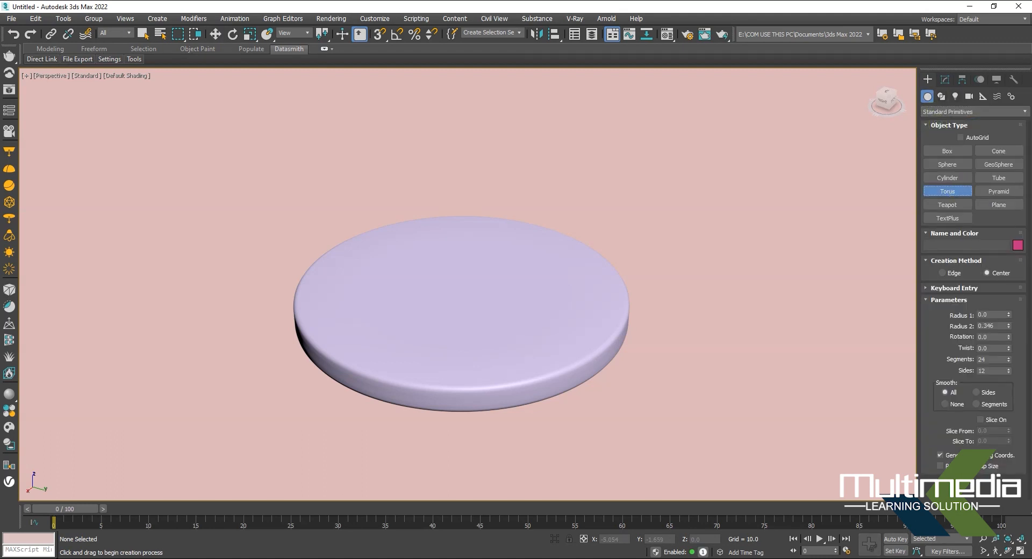
{"action": "key", "text": "t"}
{"action": "middle_click_drag", "start_coordinate": [283, 331], "coordinate": [432, 296]}
{"action": "scroll", "coordinate": [432, 297], "scroll_direction": "up", "scroll_amount": 4}
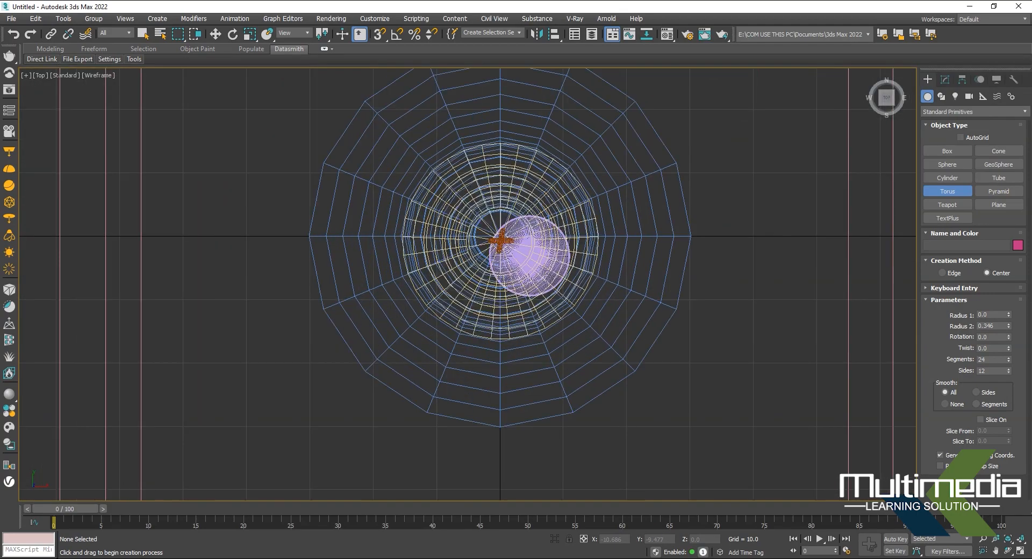
{"action": "scroll", "coordinate": [536, 264], "scroll_direction": "up", "scroll_amount": 8}
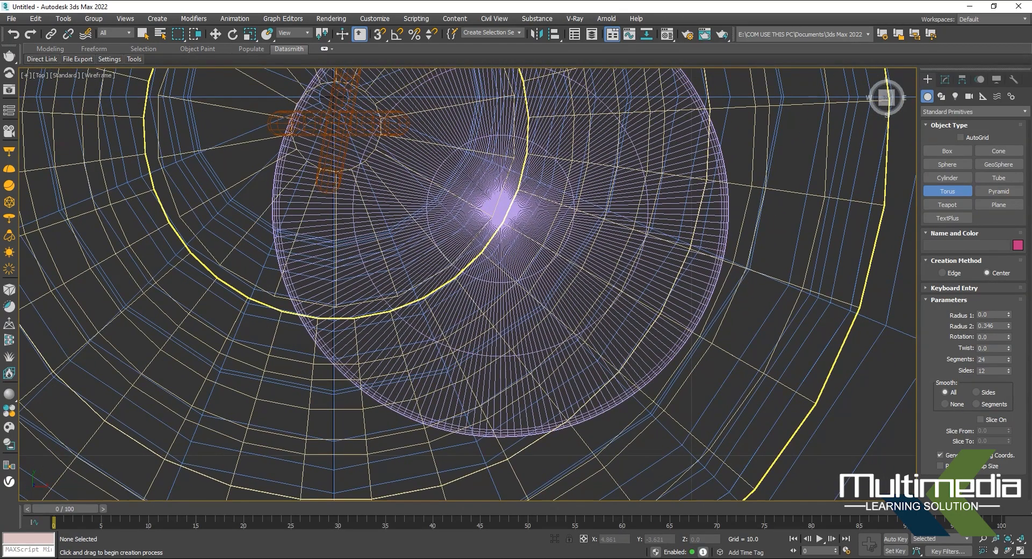
{"action": "left_click_drag", "start_coordinate": [503, 207], "coordinate": [660, 309]}
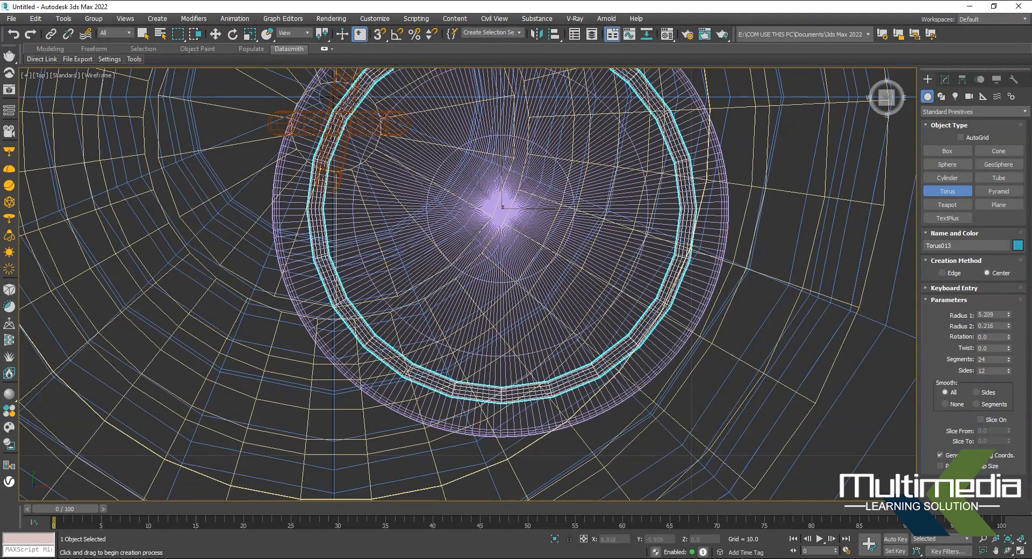
{"action": "left_click", "coordinate": [653, 313]}
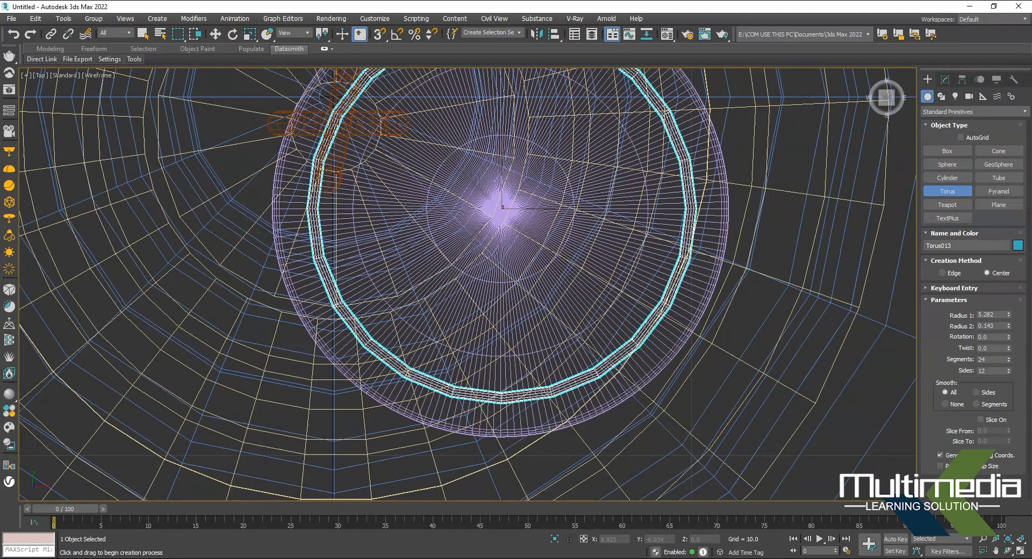
Raise the torus to about Z 5.54 so it sits in the disc's upper surface.
{"action": "key", "text": "w"}
{"action": "mouse_move", "coordinate": [652, 314]}
{"action": "middle_mouse_down"}
{"action": "mouse_move", "coordinate": [559, 312]}
{"action": "mouse_move", "coordinate": [580, 242]}
{"action": "middle_mouse_up"}
{"action": "key", "text": "p"}
{"action": "left_click_drag", "start_coordinate": [484, 339], "coordinate": [484, 202]}
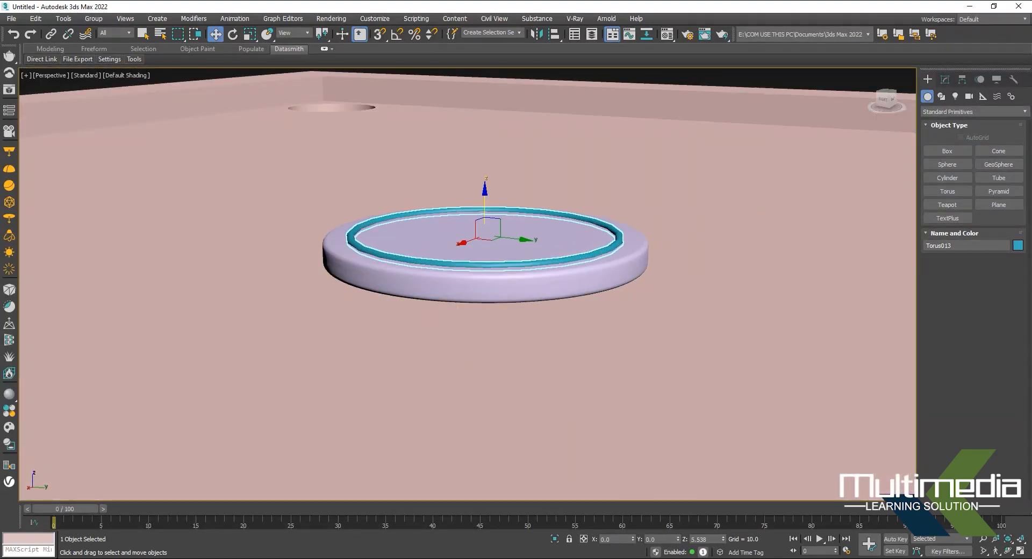
Smooth the torus by increasing its segments to 72.
{"action": "middle_click_drag", "start_coordinate": [487, 288], "coordinate": [539, 327], "text": "alt"}
{"action": "scroll", "coordinate": [554, 295], "scroll_direction": "up", "scroll_amount": 2}
{"action": "left_click", "coordinate": [945, 80]}
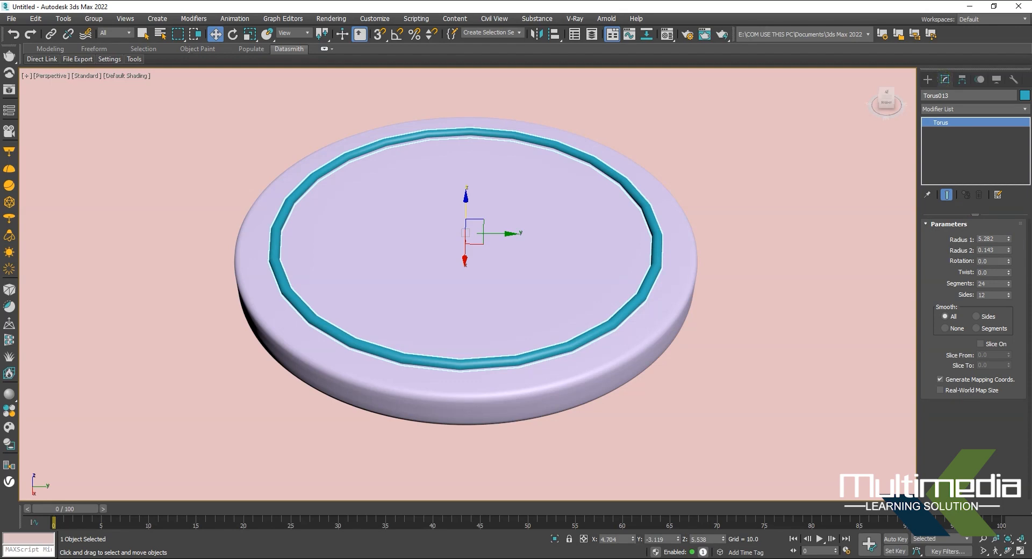
{"action": "left_click_drag", "start_coordinate": [1009, 284], "coordinate": [1009, 271]}
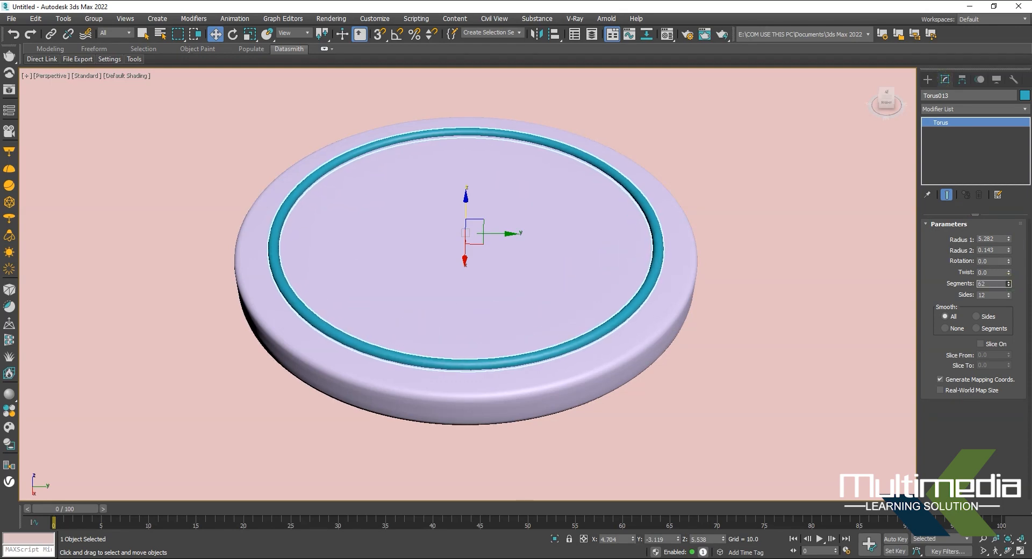
{"action": "middle_click_drag", "start_coordinate": [466, 245], "coordinate": [499, 238], "text": "alt"}
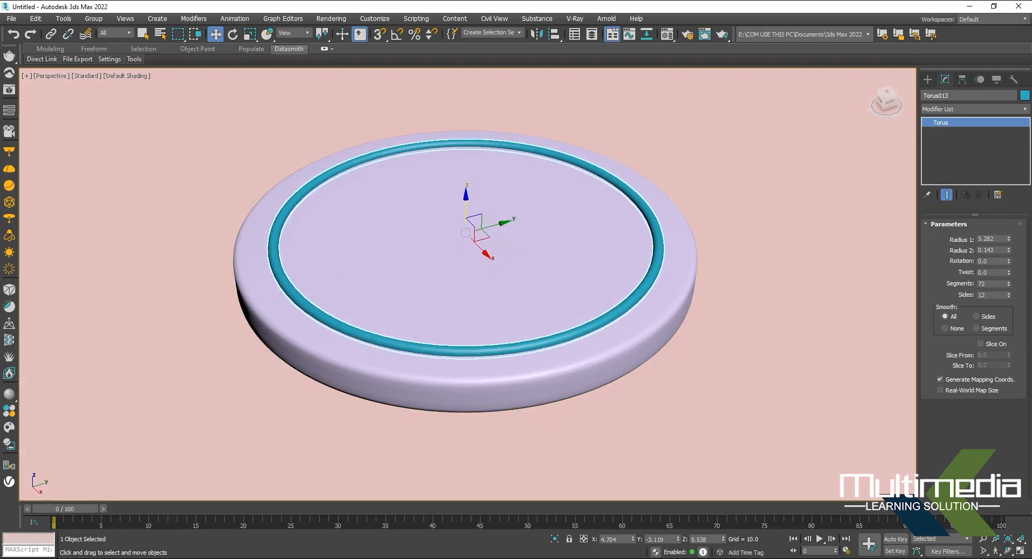
Add two smaller concentric copies of the ring by scaling, the innermost to about 40%.
{"action": "key", "text": "r"}
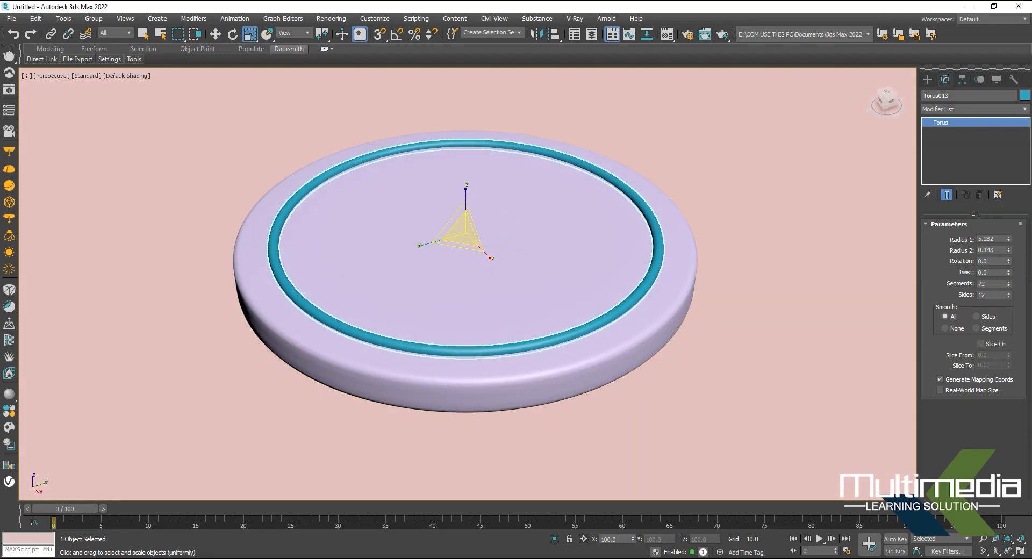
{"action": "left_click_drag", "start_coordinate": [462, 234], "coordinate": [465, 255], "text": "shift"}
{"action": "left_click", "coordinate": [519, 330]}
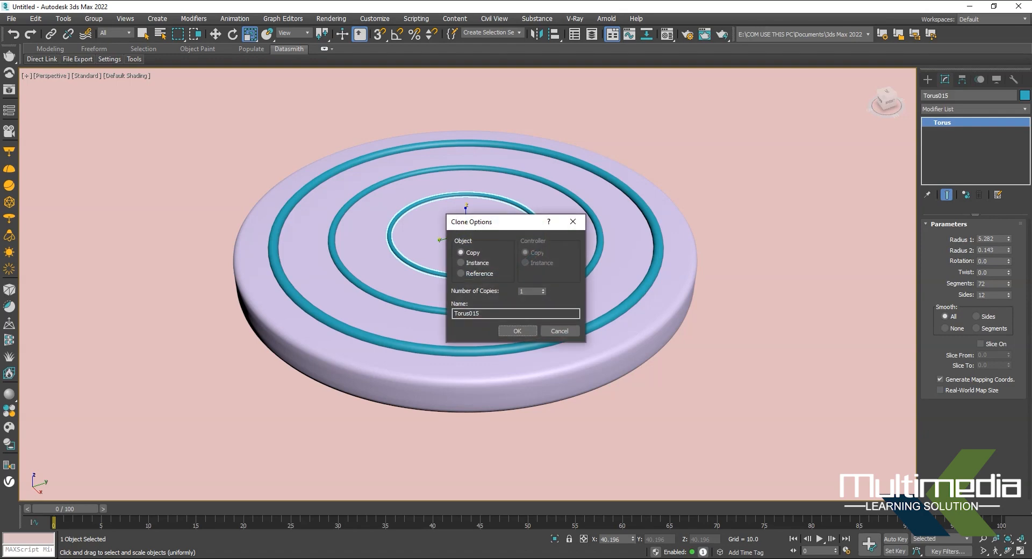
{"action": "left_click", "coordinate": [520, 330]}
Examine from a low angle how the three rings sit in the disc's upper surface.
{"action": "middle_click_drag", "start_coordinate": [525, 330], "coordinate": [505, 307], "text": "alt"}
{"action": "middle_click_drag", "start_coordinate": [416, 255], "coordinate": [475, 291], "text": "alt"}
{"action": "key", "text": "w"}
{"action": "scroll", "coordinate": [434, 259], "scroll_direction": "up", "scroll_amount": 3}
{"action": "mouse_move", "coordinate": [475, 291]}
{"action": "middle_mouse_down", "text": "alt"}
{"action": "mouse_move", "coordinate": [489, 310]}
{"action": "mouse_move", "coordinate": [490, 293]}
{"action": "middle_mouse_up", "text": "alt"}
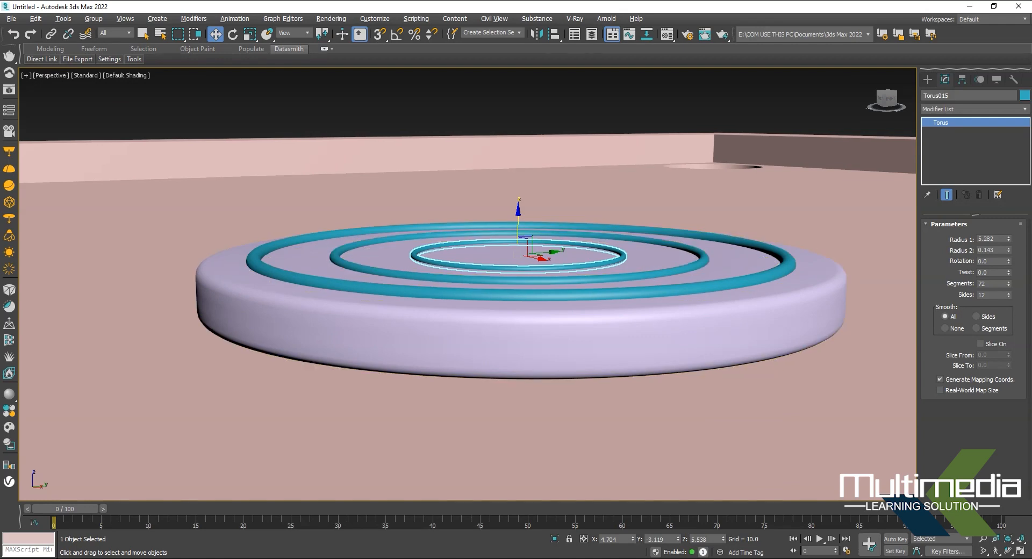
{"action": "left_click_drag", "start_coordinate": [518, 221], "coordinate": [519, 222]}
Join the three rings into one Connect compound object, starting from the middle ring and picking the other two as operands.
{"action": "left_click", "coordinate": [503, 280]}
{"action": "middle_click_drag", "start_coordinate": [505, 299], "coordinate": [558, 322], "text": "alt"}
{"action": "left_click", "coordinate": [928, 80]}
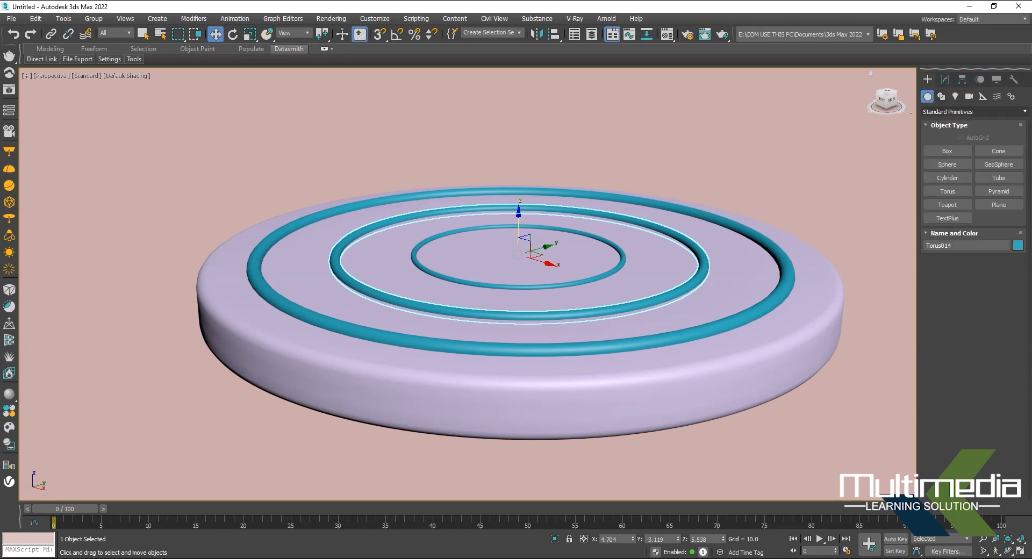
{"action": "left_click", "coordinate": [974, 111]}
{"action": "left_click", "coordinate": [949, 127]}
{"action": "left_click", "coordinate": [999, 178]}
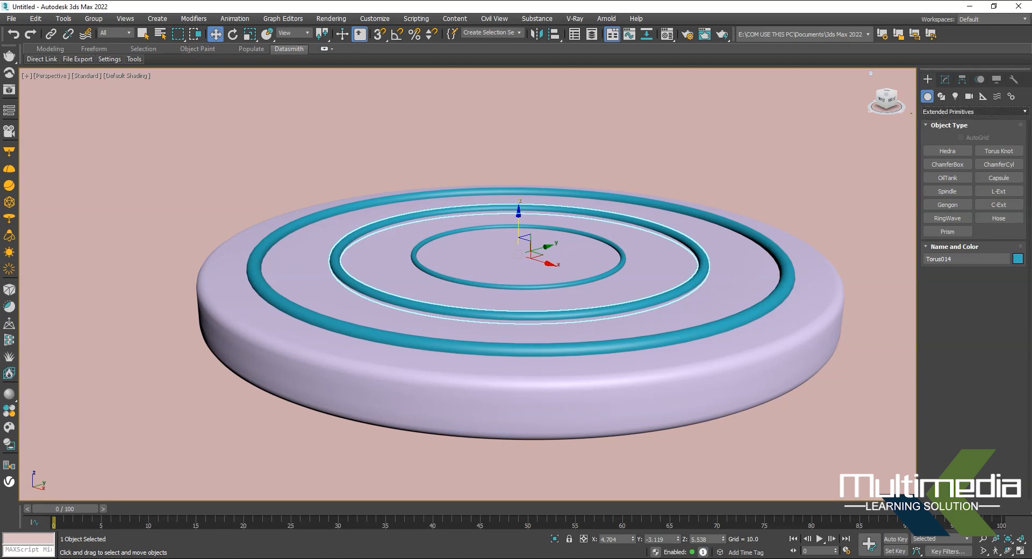
{"action": "left_click", "coordinate": [974, 111]}
{"action": "left_click", "coordinate": [947, 143]}
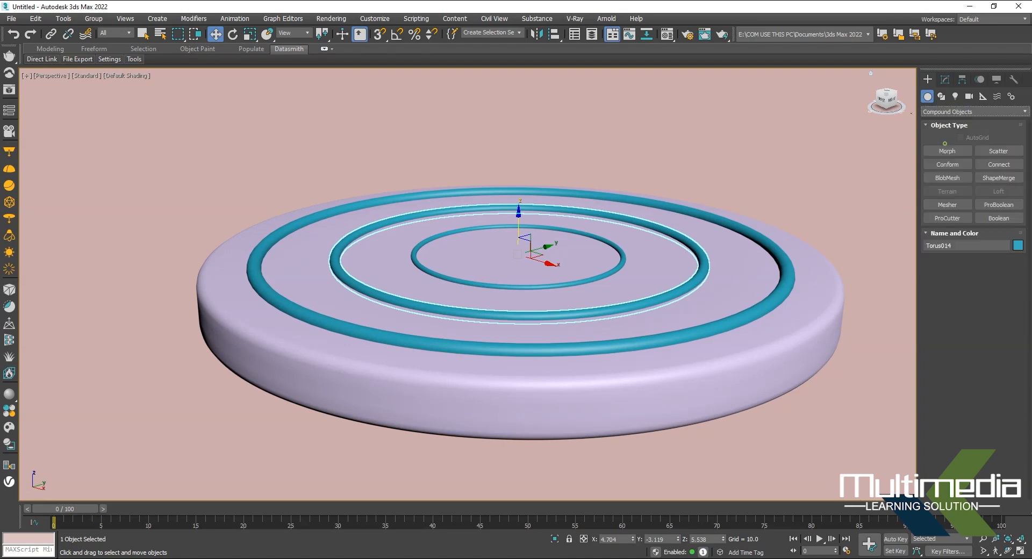
{"action": "left_click", "coordinate": [999, 164]}
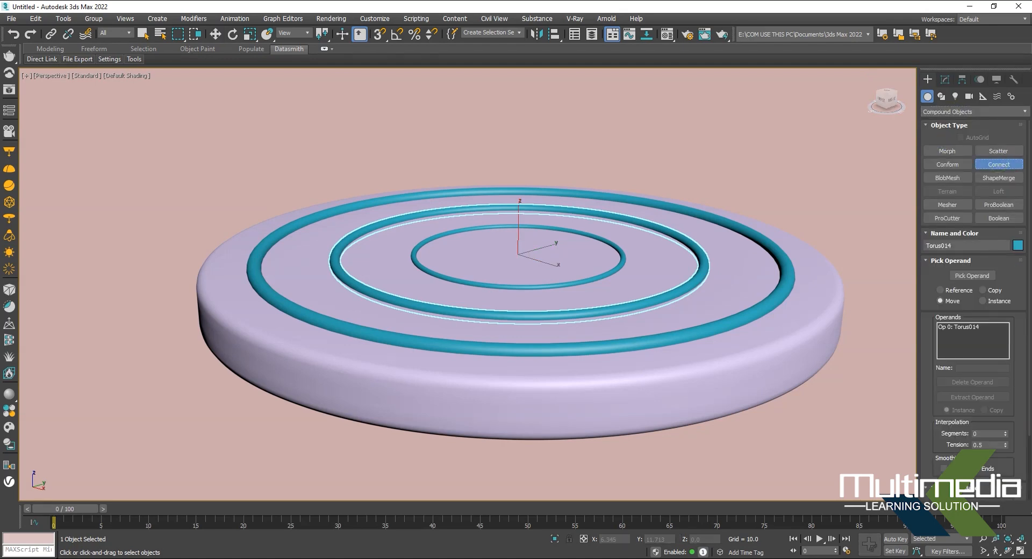
{"action": "left_click", "coordinate": [973, 275]}
{"action": "left_click", "coordinate": [770, 304]}
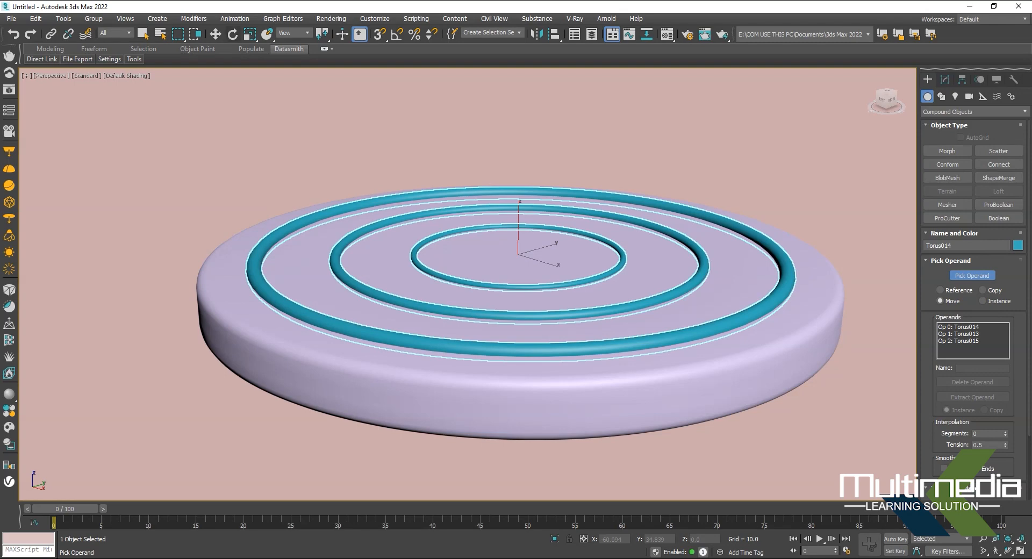
Subtract the joined rings from the disc with a Boolean to cut three concentric grooves.
{"action": "left_click", "coordinate": [215, 34]}
{"action": "left_click", "coordinate": [589, 385]}
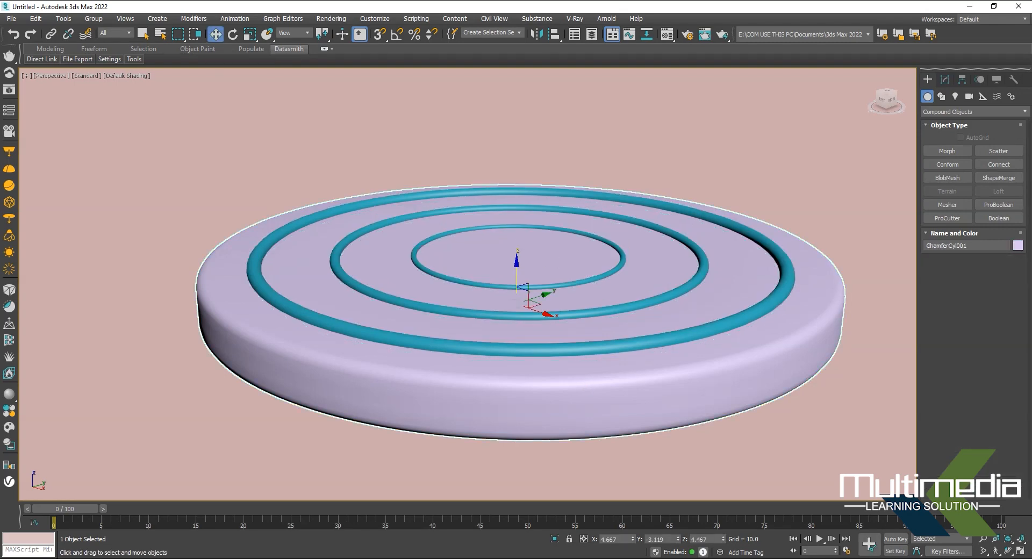
{"action": "left_click", "coordinate": [999, 217]}
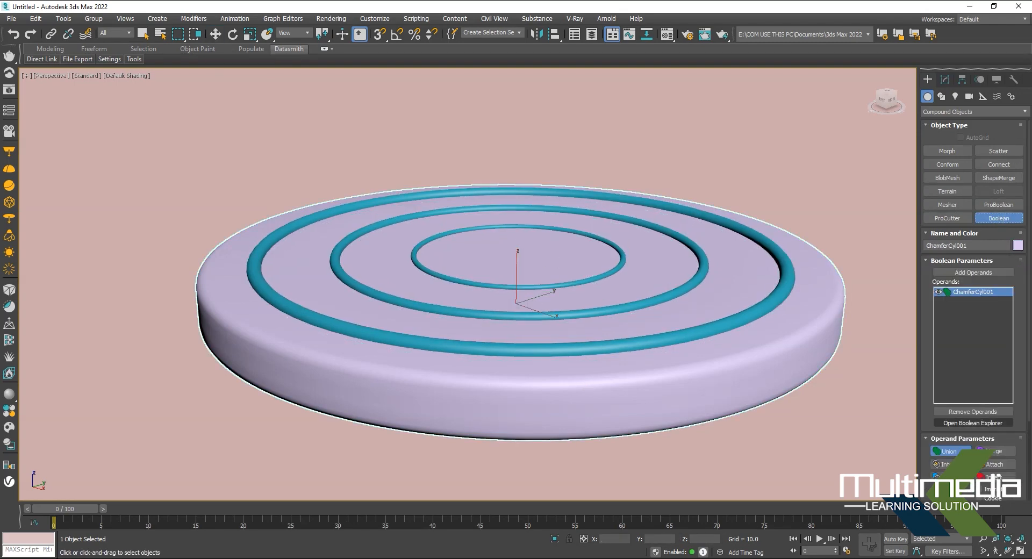
{"action": "left_click", "coordinate": [948, 476]}
{"action": "left_click", "coordinate": [973, 273]}
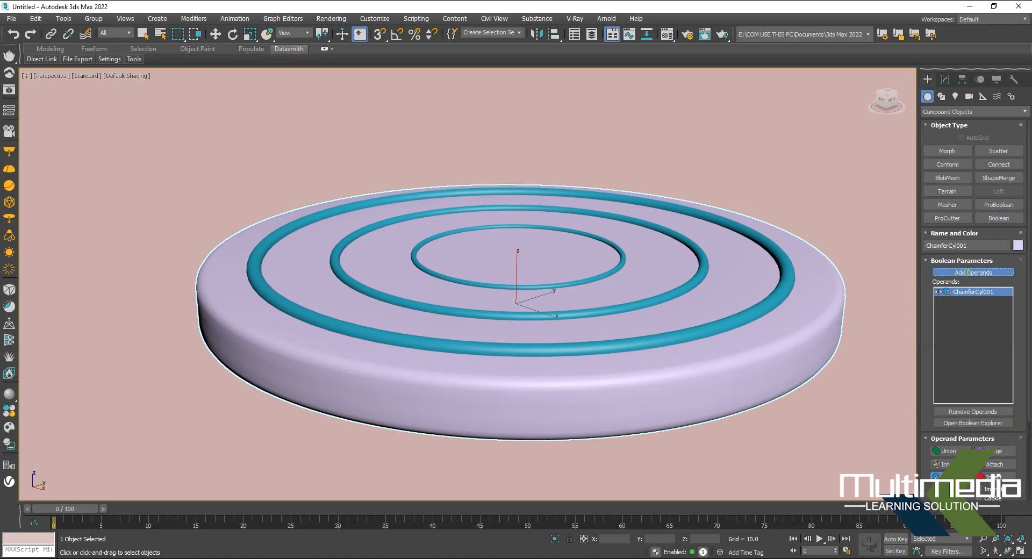
{"action": "left_click", "coordinate": [675, 293]}
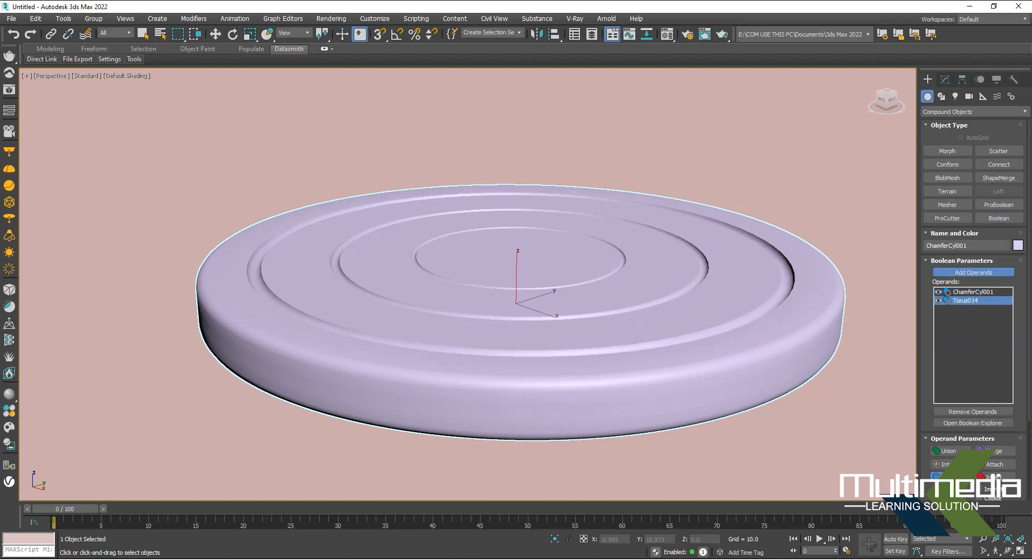
{"action": "key", "text": "w"}
Examine the grooved disc from several angles and at different distances on the board.
{"action": "middle_click_drag", "start_coordinate": [517, 280], "coordinate": [436, 300], "text": "alt"}
{"action": "scroll", "coordinate": [570, 274], "scroll_direction": "down", "scroll_amount": 3}
{"action": "middle_click_drag", "start_coordinate": [436, 301], "coordinate": [419, 314], "text": "alt"}
{"action": "scroll", "coordinate": [568, 340], "scroll_direction": "down", "scroll_amount": 7}
{"action": "scroll", "coordinate": [573, 341], "scroll_direction": "up", "scroll_amount": 4}
{"action": "scroll", "coordinate": [572, 342], "scroll_direction": "down", "scroll_amount": 4}
{"action": "middle_click_drag", "start_coordinate": [573, 342], "coordinate": [527, 325]}
{"action": "scroll", "coordinate": [482, 344], "scroll_direction": "up", "scroll_amount": 5}
Scale the grooved disc slightly along its vertical axis and review its Boolean operands.
{"action": "key", "text": "r"}
{"action": "middle_click_drag", "start_coordinate": [457, 329], "coordinate": [469, 315], "text": "alt"}
{"action": "left_click_drag", "start_coordinate": [452, 295], "coordinate": [453, 283]}
{"action": "key", "text": "w"}
{"action": "middle_click_drag", "start_coordinate": [455, 329], "coordinate": [546, 357], "text": "alt"}
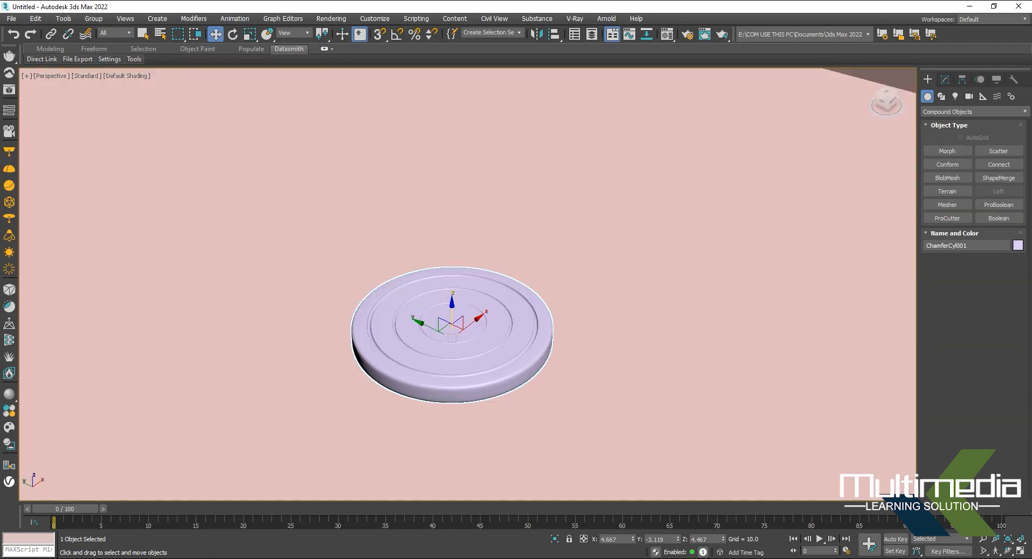
{"action": "left_click", "coordinate": [945, 80]}
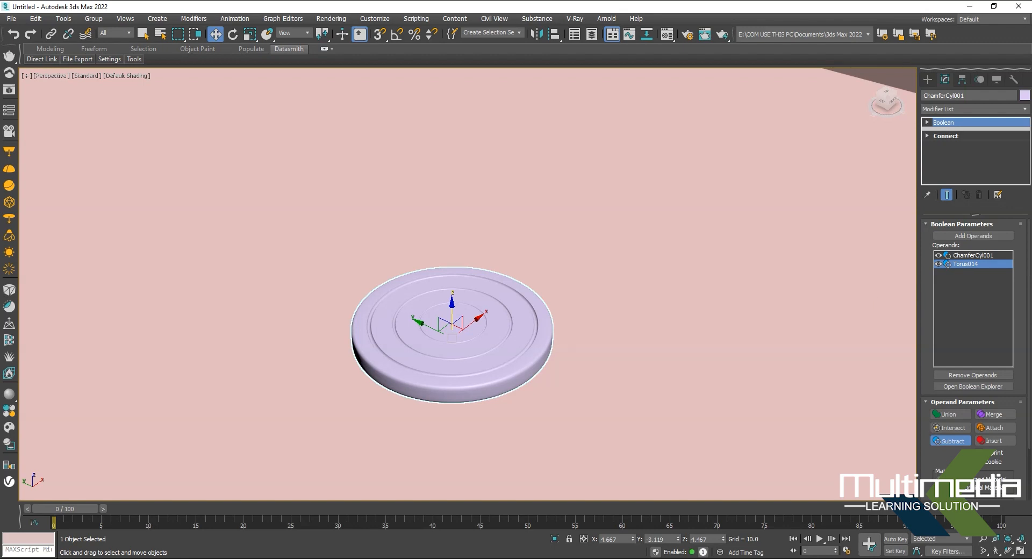
{"action": "middle_click_drag", "start_coordinate": [452, 337], "coordinate": [464, 311]}
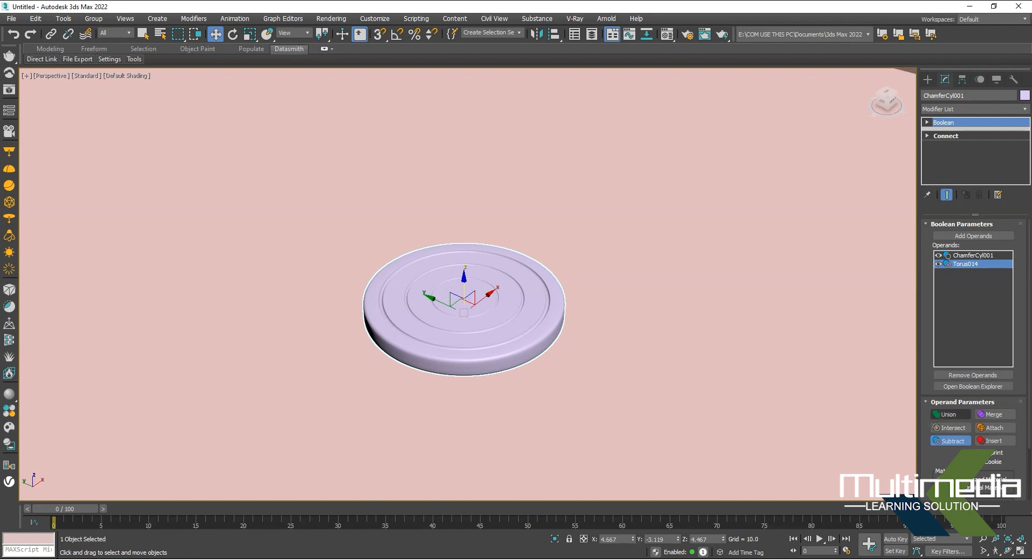
{"action": "middle_click_drag", "start_coordinate": [464, 299], "coordinate": [443, 294]}
Draw a flat cylinder beside the grooved disc, with radius about 5.13 and height about 0.4.
{"action": "left_click", "coordinate": [928, 80]}
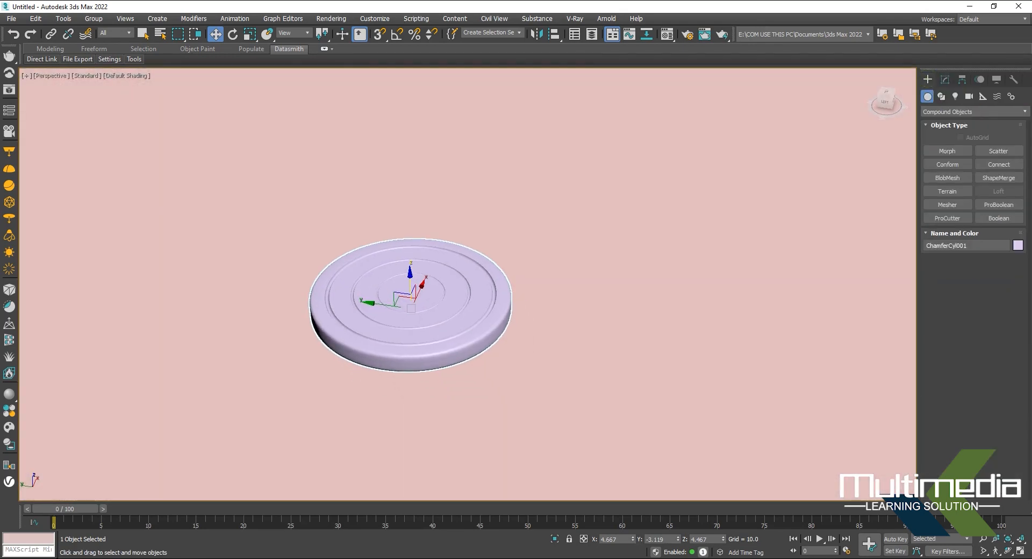
{"action": "left_click", "coordinate": [973, 112]}
{"action": "left_click", "coordinate": [949, 120]}
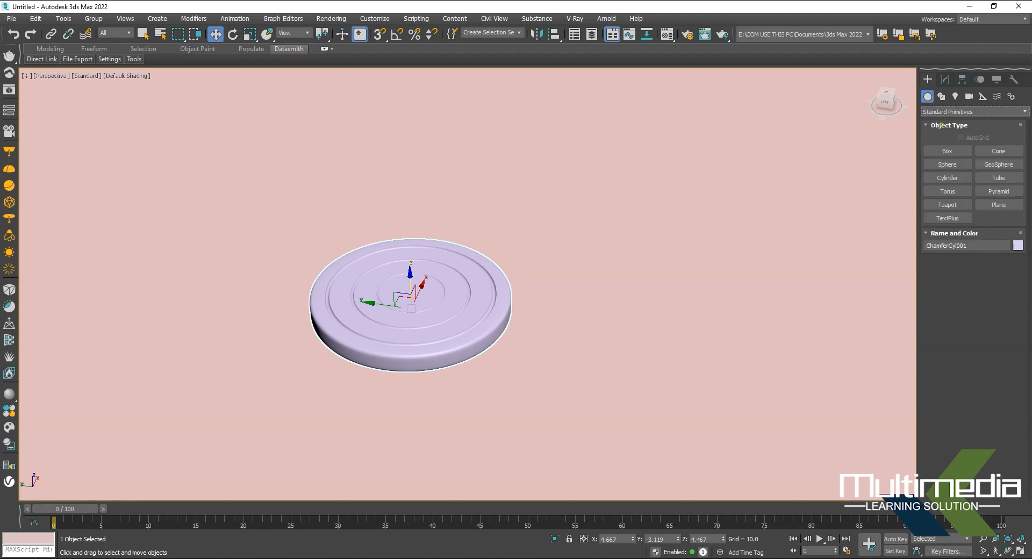
{"action": "left_click", "coordinate": [948, 178]}
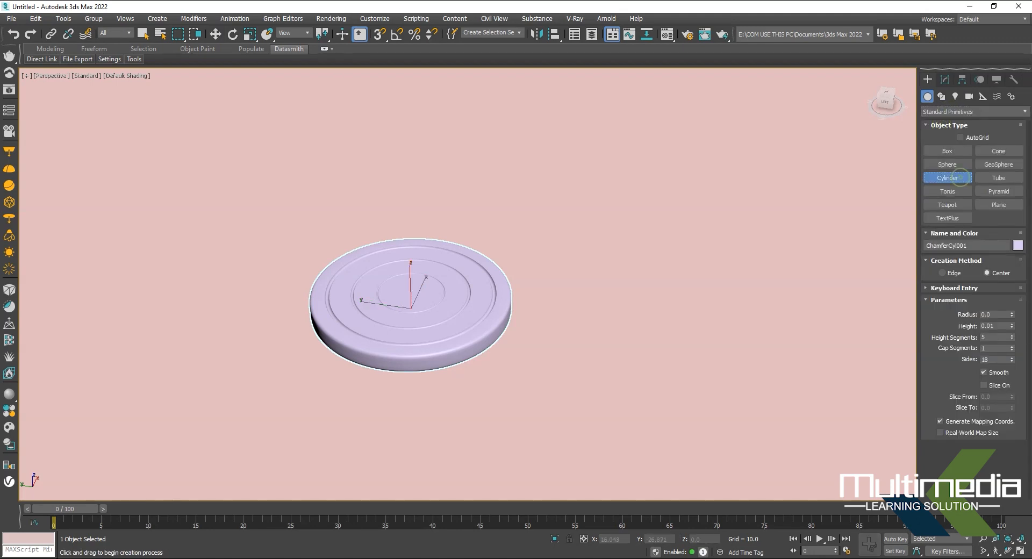
{"action": "middle_click_drag", "start_coordinate": [672, 323], "coordinate": [541, 325]}
{"action": "left_click_drag", "start_coordinate": [571, 349], "coordinate": [642, 372]}
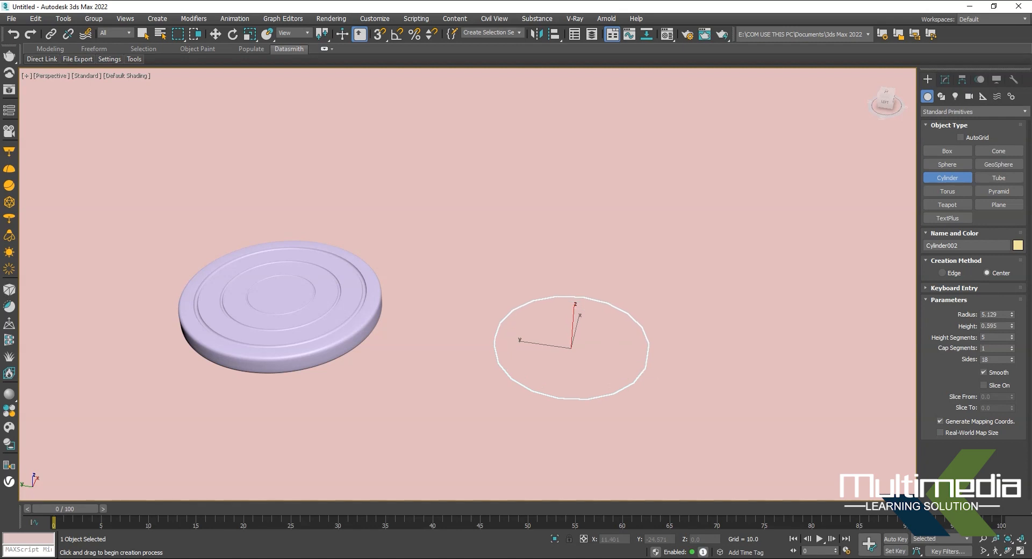
{"action": "left_click", "coordinate": [622, 345]}
{"action": "key", "text": "w"}
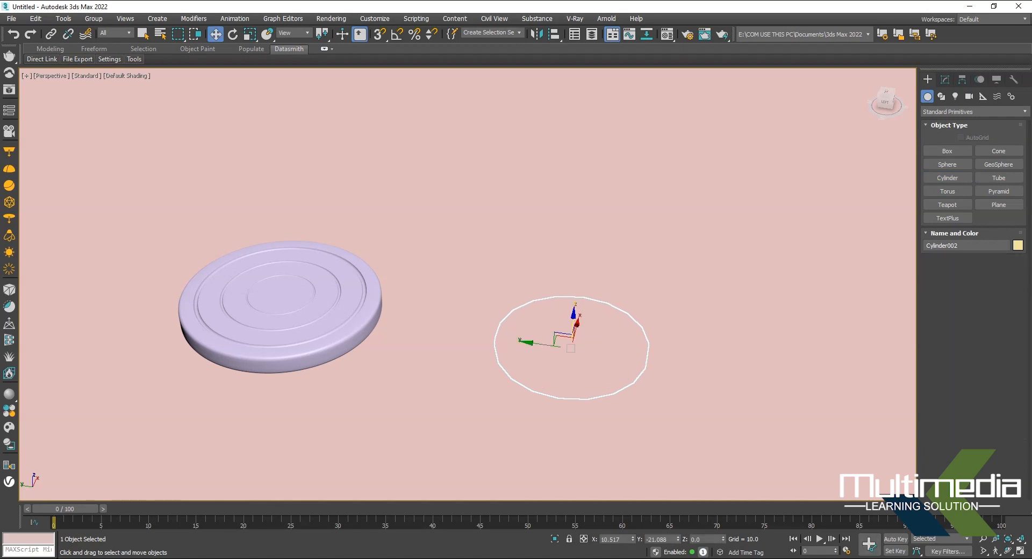
Raise the new cylinder onto the board's playing surface, to about Z 3.83.
{"action": "left_click_drag", "start_coordinate": [604, 339], "coordinate": [633, 347]}
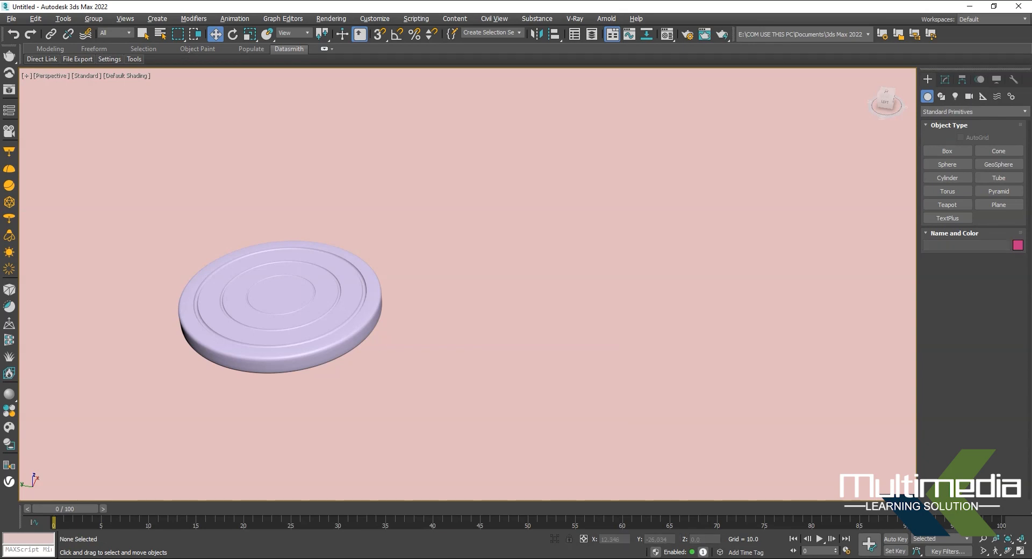
{"action": "middle_click_drag", "start_coordinate": [632, 347], "coordinate": [597, 323], "text": "alt"}
{"action": "left_click", "coordinate": [598, 323]}
{"action": "mouse_move", "coordinate": [597, 371]}
{"action": "middle_mouse_down", "text": "alt"}
{"action": "mouse_move", "coordinate": [595, 331]}
{"action": "mouse_move", "coordinate": [601, 367]}
{"action": "middle_mouse_up", "text": "alt"}
{"action": "left_click", "coordinate": [596, 343]}
{"action": "left_click_drag", "start_coordinate": [555, 318], "coordinate": [557, 254]}
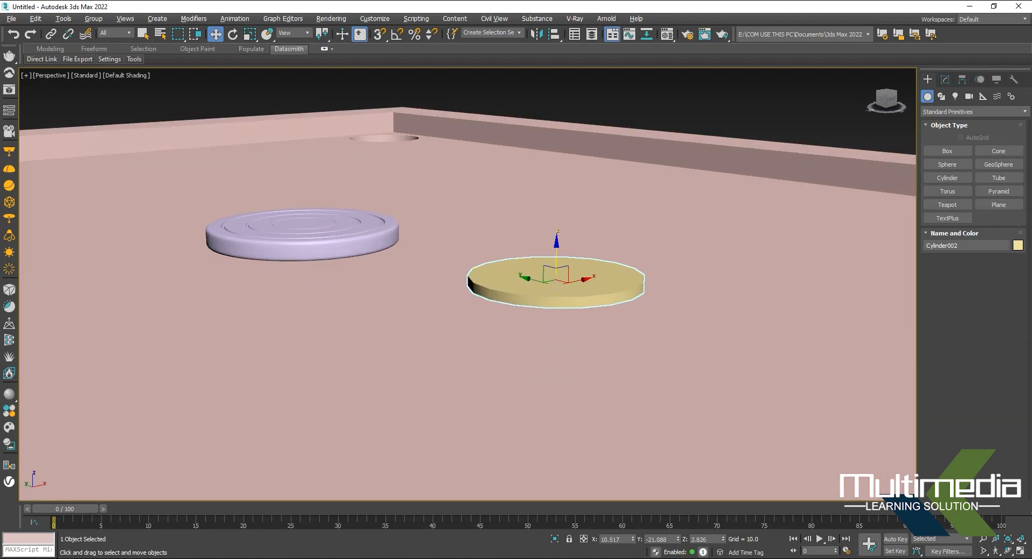
{"action": "middle_click_drag", "start_coordinate": [558, 258], "coordinate": [567, 267], "text": "alt"}
Increase the cylinder's height to 1.399.
{"action": "left_click", "coordinate": [945, 79]}
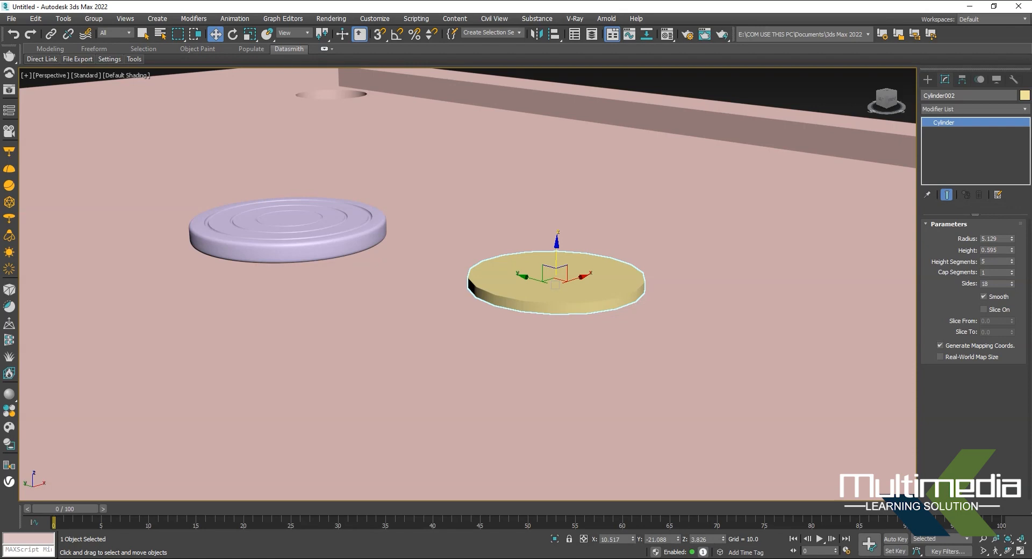
{"action": "left_click_drag", "start_coordinate": [1012, 250], "coordinate": [1012, 232]}
{"action": "mouse_move", "coordinate": [559, 268]}
{"action": "middle_mouse_down", "text": "alt"}
{"action": "mouse_move", "coordinate": [563, 333]}
{"action": "mouse_move", "coordinate": [564, 261]}
{"action": "mouse_move", "coordinate": [567, 355]}
{"action": "mouse_move", "coordinate": [564, 285]}
{"action": "middle_mouse_up", "text": "alt"}
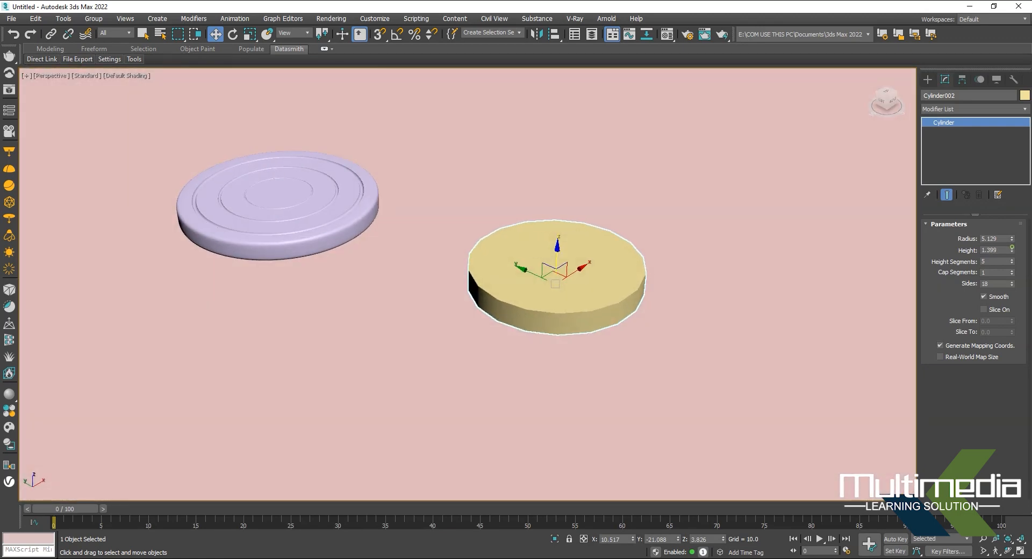
Increase the plain cylinder's side count to 79.
{"action": "double_click", "coordinate": [1004, 283]}
{"action": "type", "text": "35"}
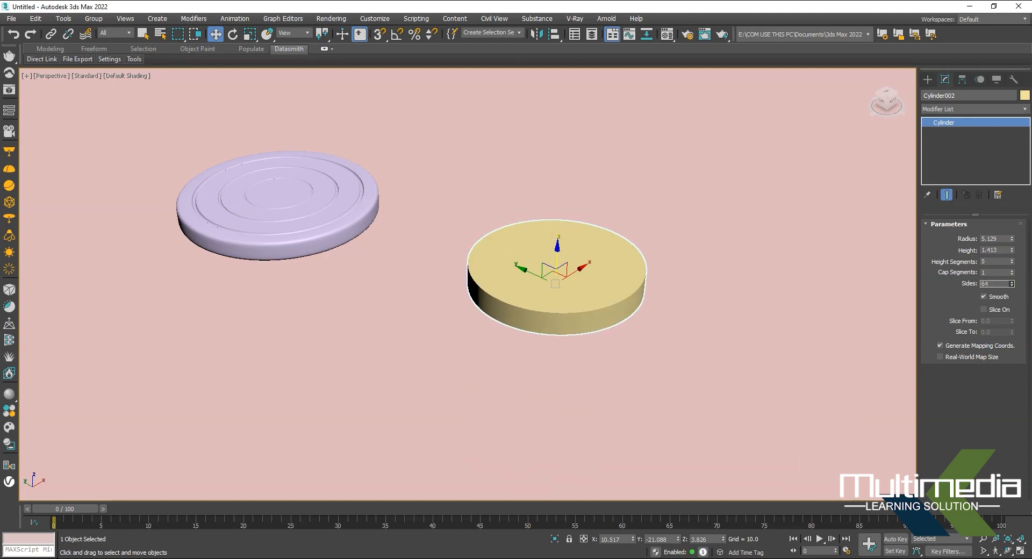
{"action": "mouse_move", "coordinate": [557, 282]}
{"action": "middle_mouse_down", "text": "alt"}
{"action": "mouse_move", "coordinate": [640, 301]}
{"action": "mouse_move", "coordinate": [597, 232]}
{"action": "mouse_move", "coordinate": [573, 253]}
{"action": "mouse_move", "coordinate": [570, 282]}
{"action": "middle_mouse_up", "text": "alt"}
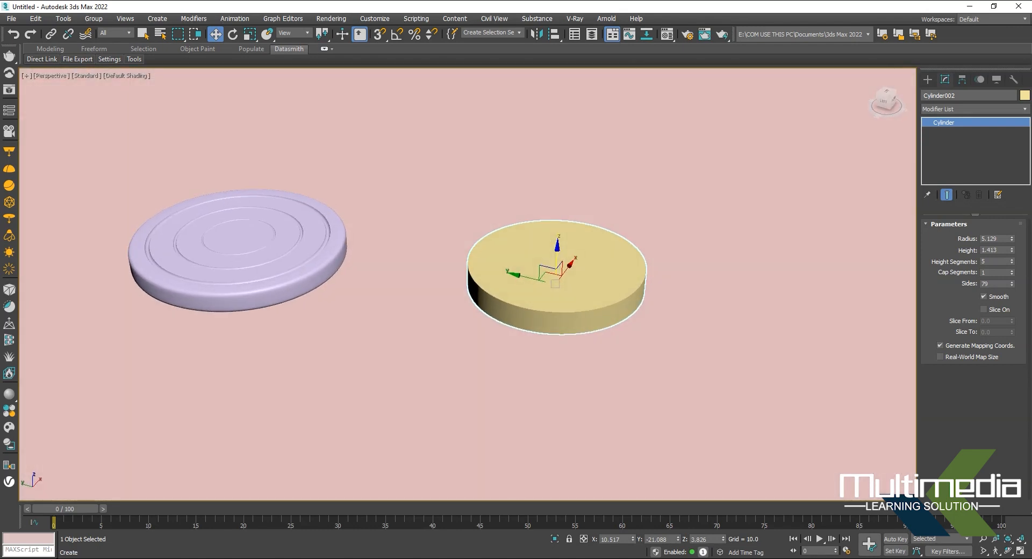
Bring up the extended primitives for object creation and delete the plain cylinder beside the grooved disc.
{"action": "left_click", "coordinate": [928, 79]}
{"action": "left_click", "coordinate": [973, 111]}
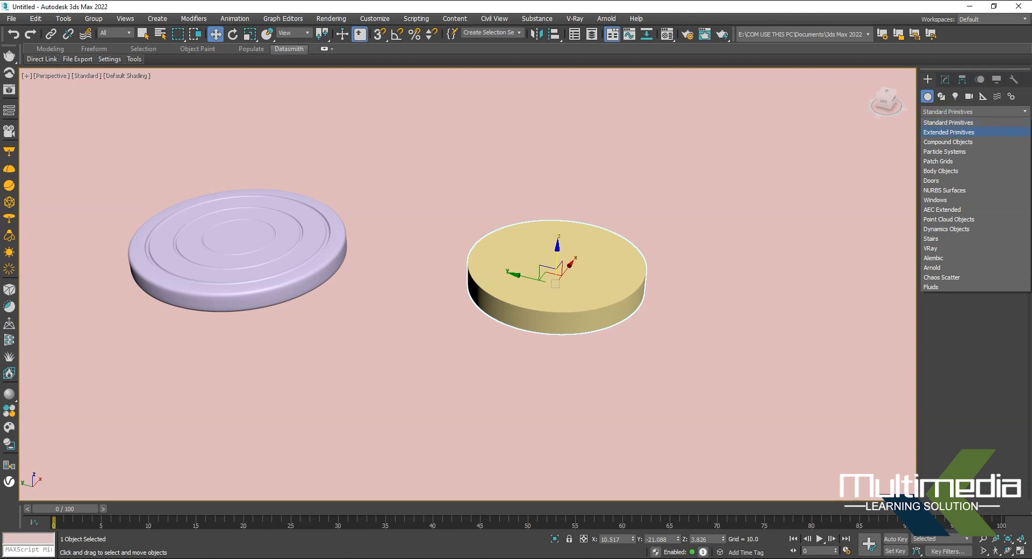
{"action": "left_click", "coordinate": [942, 132]}
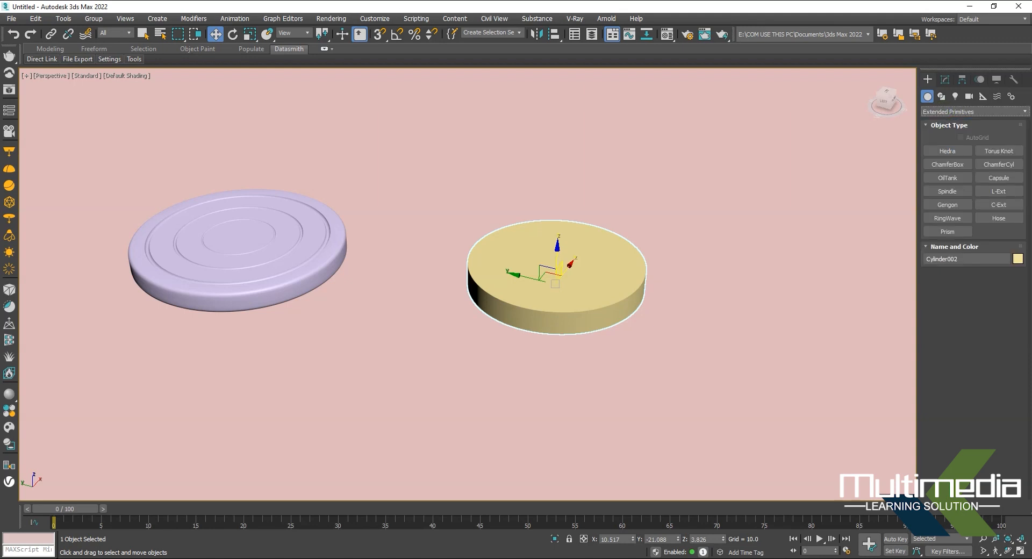
{"action": "key", "text": "Delete"}
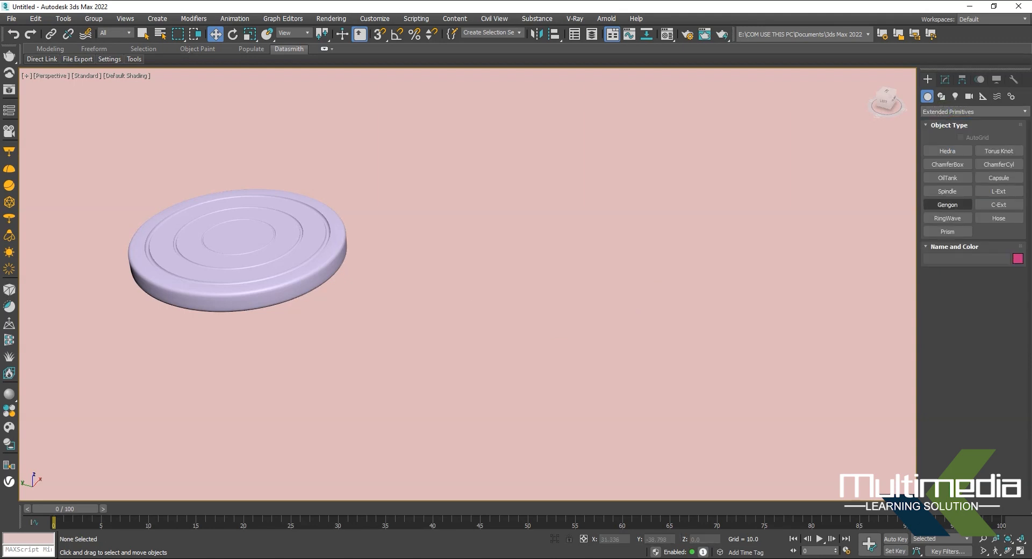
{"action": "left_click", "coordinate": [999, 164]}
{"action": "left_click_drag", "start_coordinate": [597, 297], "coordinate": [659, 318]}
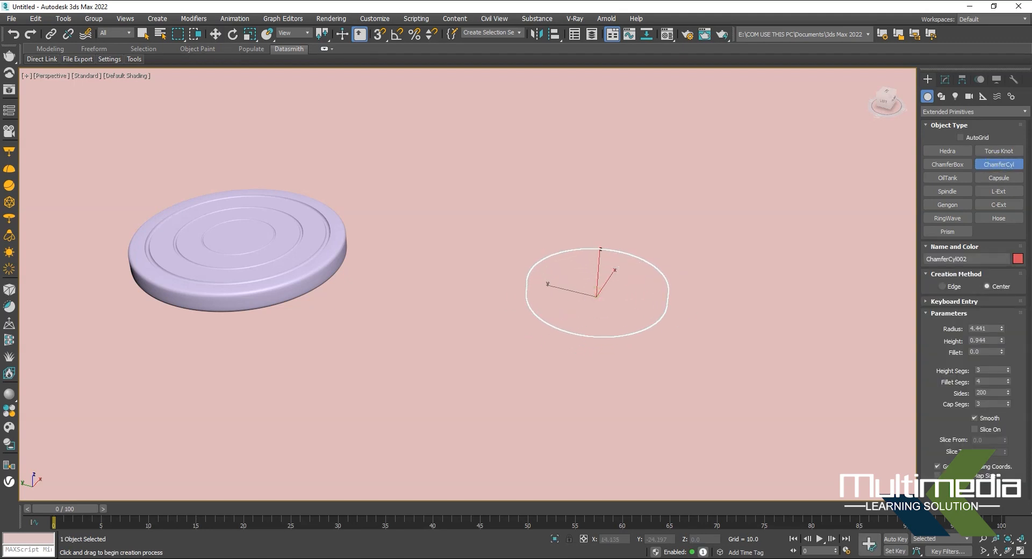
{"action": "right_click", "coordinate": [618, 311]}
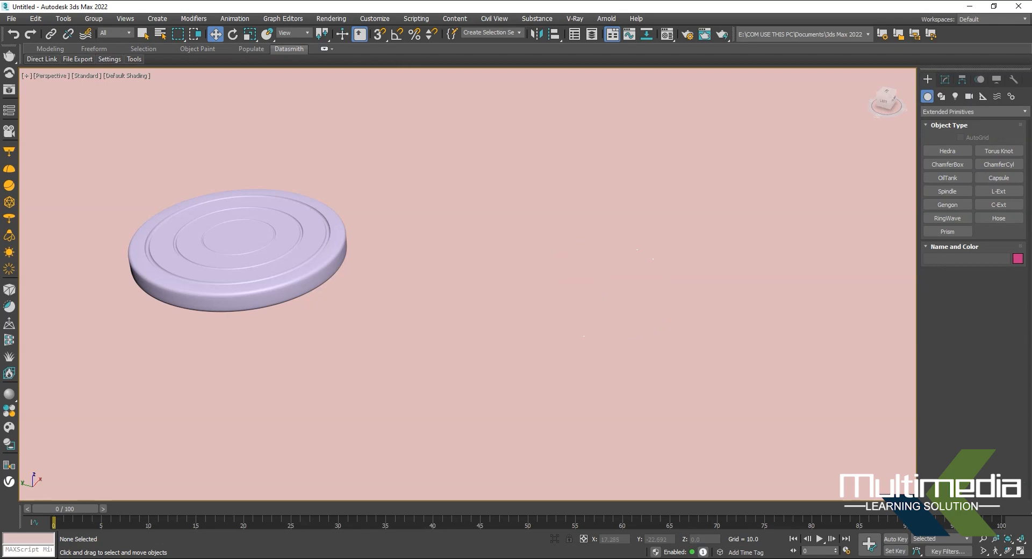
{"action": "left_click_drag", "start_coordinate": [600, 336], "coordinate": [620, 387]}
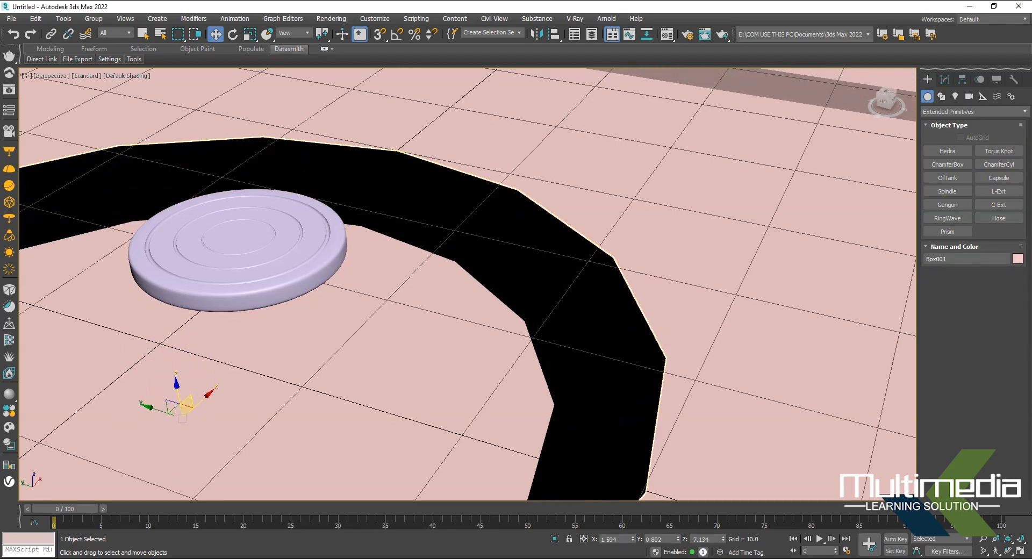
{"action": "scroll", "coordinate": [620, 387], "scroll_direction": "down", "scroll_amount": 5}
{"action": "scroll", "coordinate": [652, 359], "scroll_direction": "up", "scroll_amount": 2}
{"action": "middle_click_drag", "start_coordinate": [652, 360], "coordinate": [620, 218]}
{"action": "scroll", "coordinate": [620, 234], "scroll_direction": "down", "scroll_amount": 5}
{"action": "middle_click_drag", "start_coordinate": [628, 322], "coordinate": [467, 387], "text": "alt"}
{"action": "key", "text": "ctrl+z"}
{"action": "key", "text": "ctrl+z"}
In the Top view, draw a ChamferCyl on empty space beside the board, about 9.94 radius, 1.017 height and 0.509 fillet.
{"action": "key", "text": "t"}
{"action": "scroll", "coordinate": [612, 362], "scroll_direction": "down", "scroll_amount": 6}
{"action": "scroll", "coordinate": [468, 385], "scroll_direction": "down", "scroll_amount": 3}
{"action": "middle_click_drag", "start_coordinate": [522, 342], "coordinate": [376, 322]}
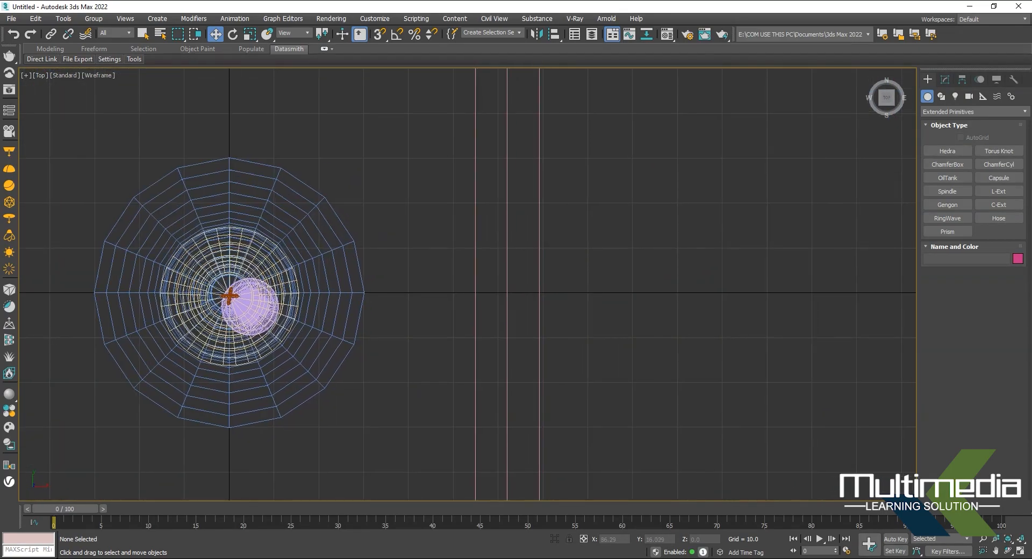
{"action": "scroll", "coordinate": [613, 342], "scroll_direction": "down", "scroll_amount": 4}
{"action": "scroll", "coordinate": [630, 365], "scroll_direction": "up", "scroll_amount": 5}
{"action": "middle_click_drag", "start_coordinate": [629, 365], "coordinate": [793, 416]}
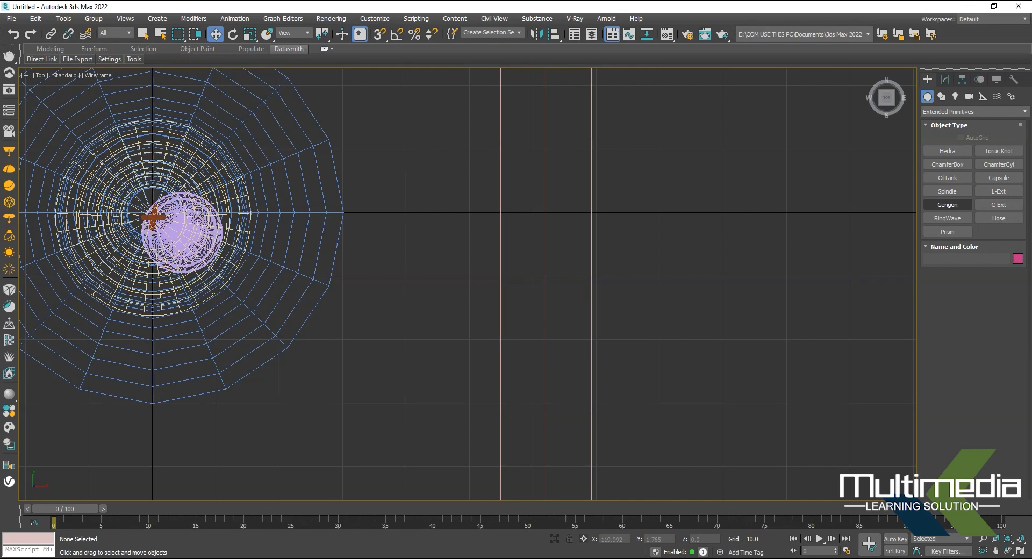
{"action": "left_click", "coordinate": [998, 164]}
{"action": "middle_click_drag", "start_coordinate": [592, 279], "coordinate": [597, 290]}
{"action": "left_click_drag", "start_coordinate": [633, 293], "coordinate": [664, 348]}
{"action": "left_click", "coordinate": [660, 344]}
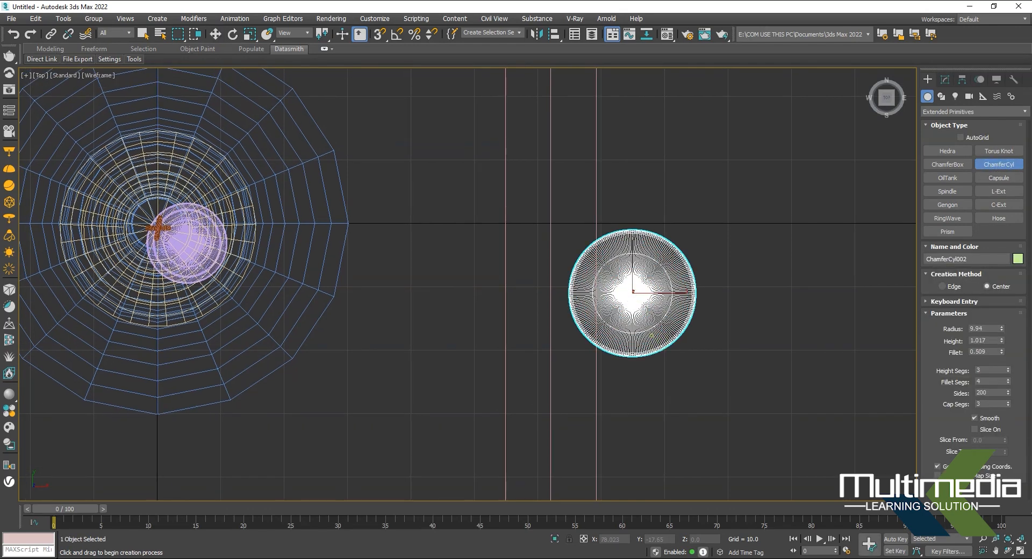
Move the chamfer cylinder onto the board's playing surface beside the grooved disc, to about X 16.675 and Z 3.369.
{"action": "key", "text": "w"}
{"action": "mouse_move", "coordinate": [621, 344]}
{"action": "middle_mouse_down"}
{"action": "mouse_move", "coordinate": [599, 422]}
{"action": "mouse_move", "coordinate": [586, 376]}
{"action": "mouse_move", "coordinate": [544, 360]}
{"action": "middle_mouse_up"}
{"action": "key", "text": "p"}
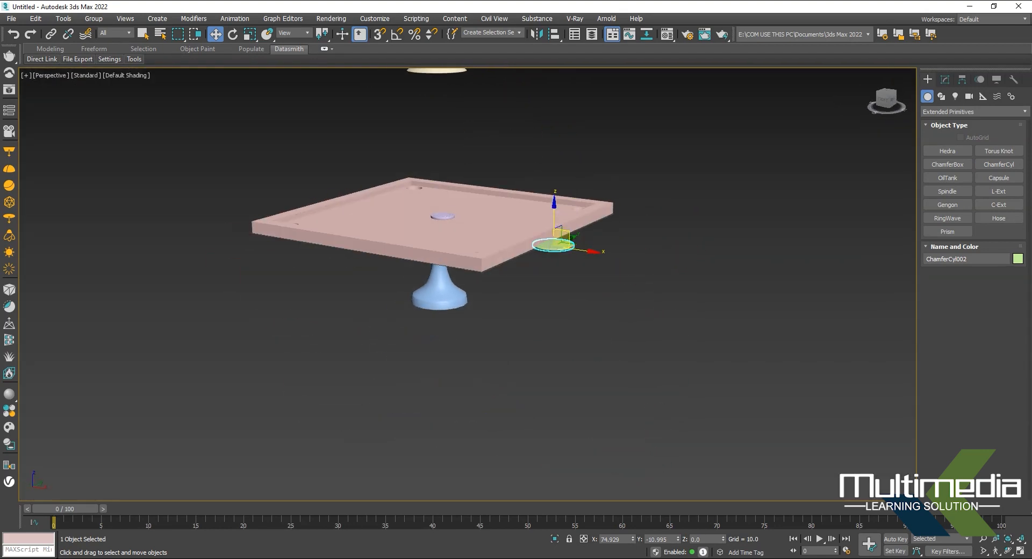
{"action": "left_click_drag", "start_coordinate": [591, 251], "coordinate": [491, 236]}
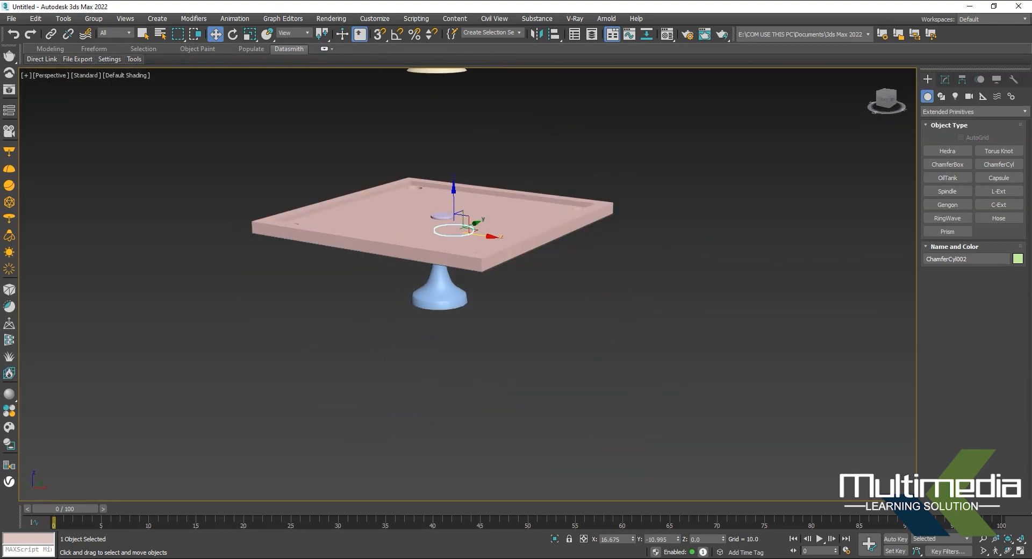
{"action": "key", "text": "z"}
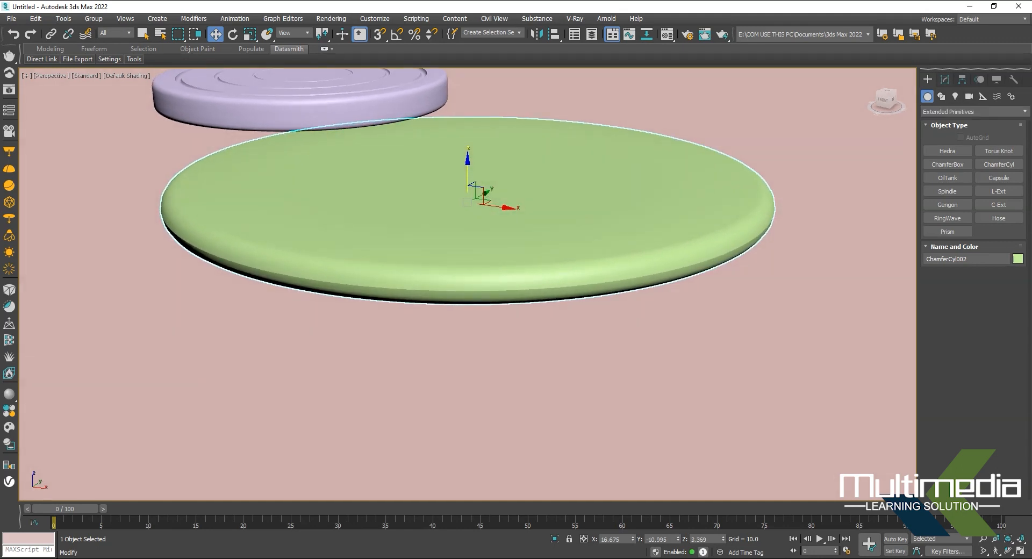
Reset the chamfer cylinder's fillet to 0 and set its radius to 4.
{"action": "left_click", "coordinate": [944, 79]}
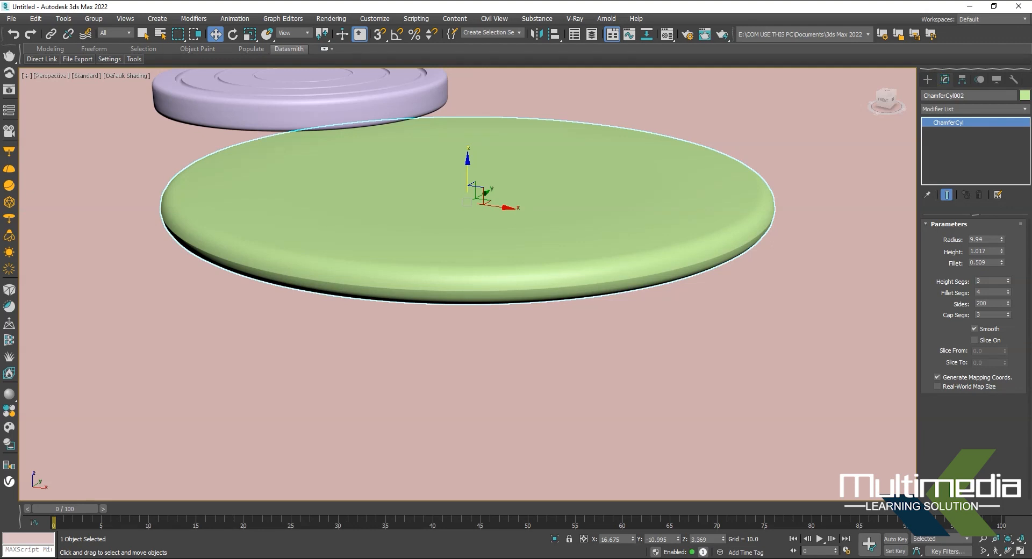
{"action": "right_click", "coordinate": [1001, 262]}
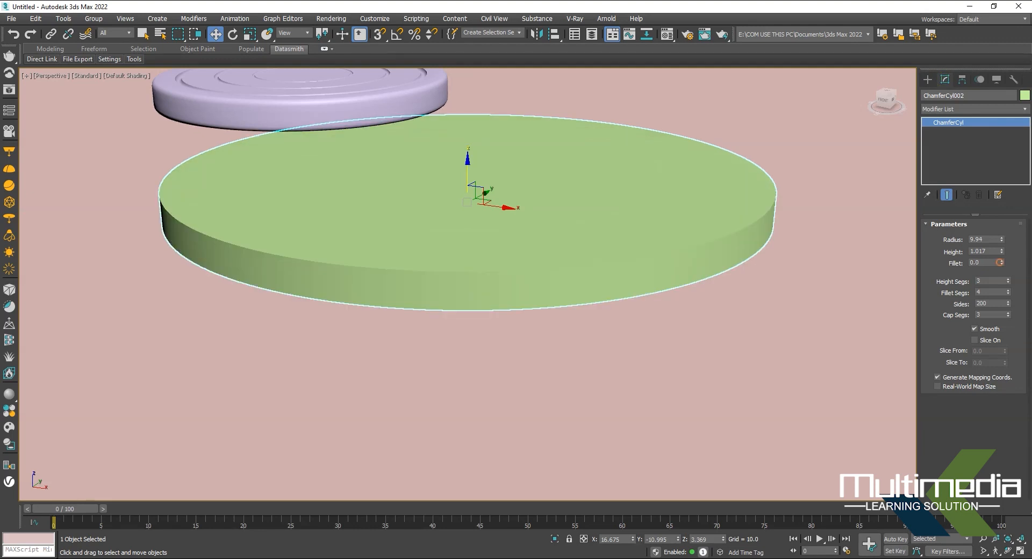
{"action": "middle_click_drag", "start_coordinate": [483, 242], "coordinate": [544, 287]}
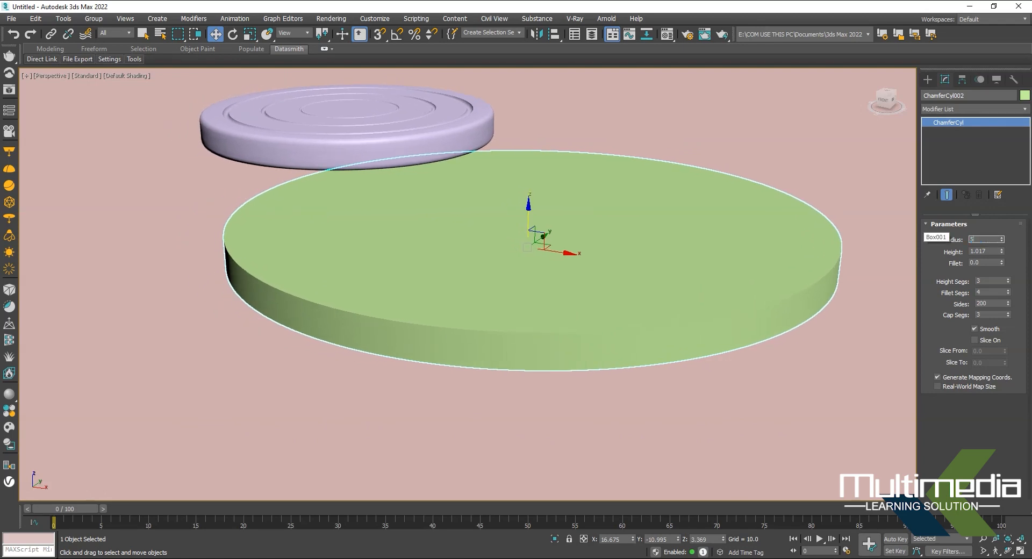
{"action": "key", "text": "Return"}
{"action": "middle_click_drag", "start_coordinate": [527, 242], "coordinate": [511, 288], "text": "alt"}
{"action": "scroll", "coordinate": [565, 302], "scroll_direction": "down", "scroll_amount": 4}
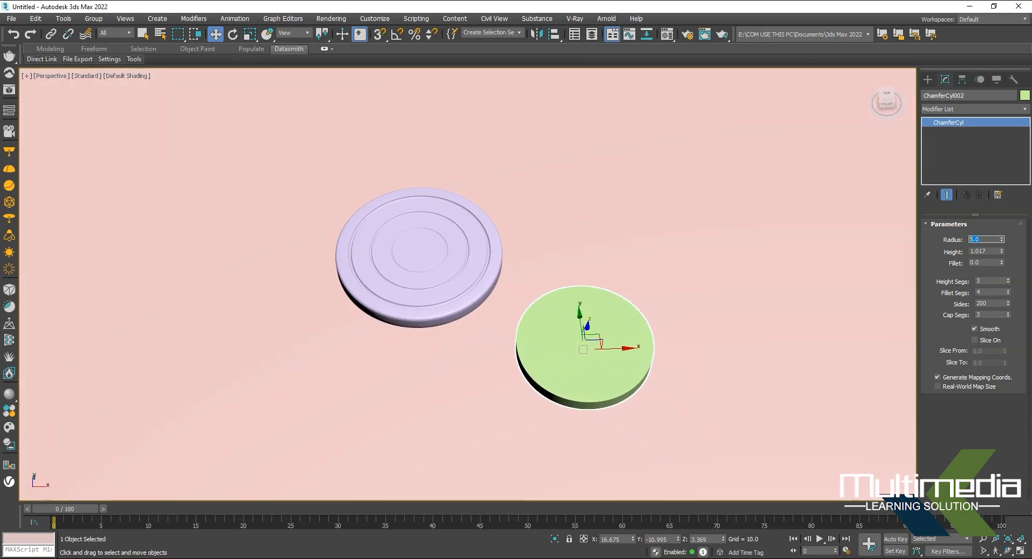
{"action": "type", "text": "4"}
{"action": "key", "text": "Return"}
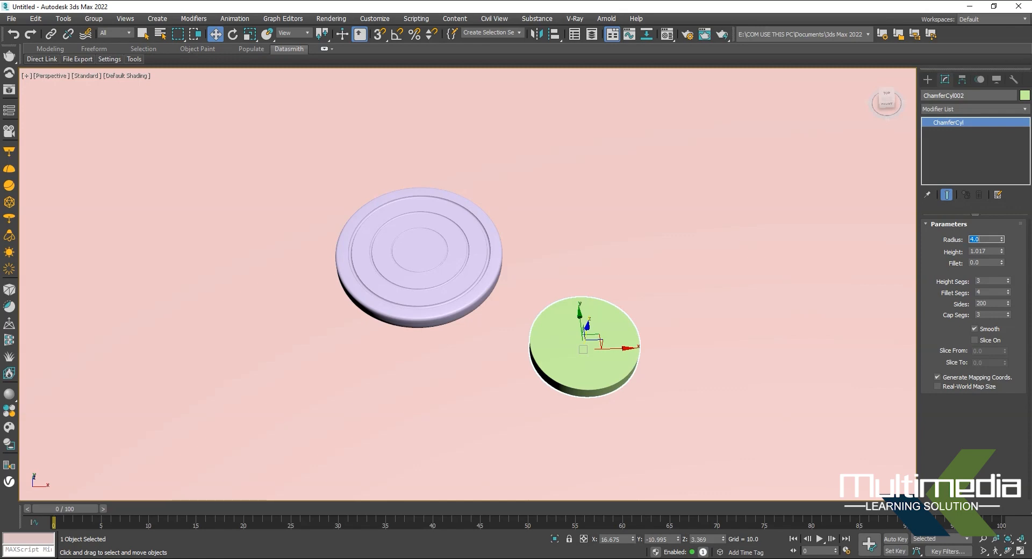
Increase the chamfer cylinder's height to 1.339 and its fillet to 0.15.
{"action": "middle_click_drag", "start_coordinate": [525, 336], "coordinate": [467, 231], "text": "alt"}
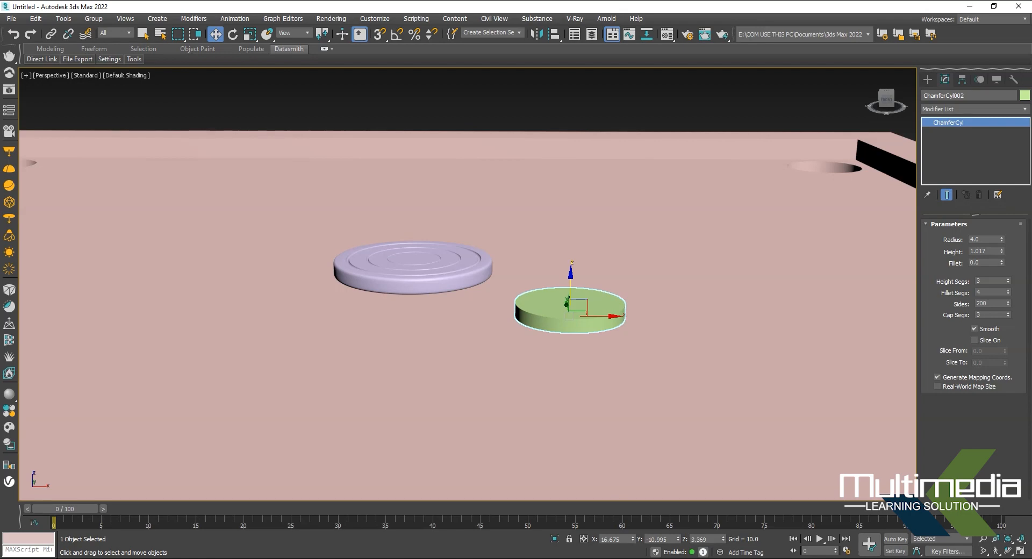
{"action": "left_click_drag", "start_coordinate": [1002, 249], "coordinate": [1003, 230]}
{"action": "mouse_move", "coordinate": [538, 258]}
{"action": "middle_mouse_down", "text": "alt"}
{"action": "mouse_move", "coordinate": [538, 317]}
{"action": "mouse_move", "coordinate": [540, 268]}
{"action": "mouse_move", "coordinate": [531, 264]}
{"action": "middle_mouse_up", "text": "alt"}
{"action": "scroll", "coordinate": [514, 371], "scroll_direction": "down", "scroll_amount": 6}
{"action": "middle_click_drag", "start_coordinate": [514, 371], "coordinate": [472, 341], "text": "alt"}
{"action": "scroll", "coordinate": [555, 335], "scroll_direction": "up", "scroll_amount": 6}
{"action": "scroll", "coordinate": [508, 331], "scroll_direction": "up", "scroll_amount": 3}
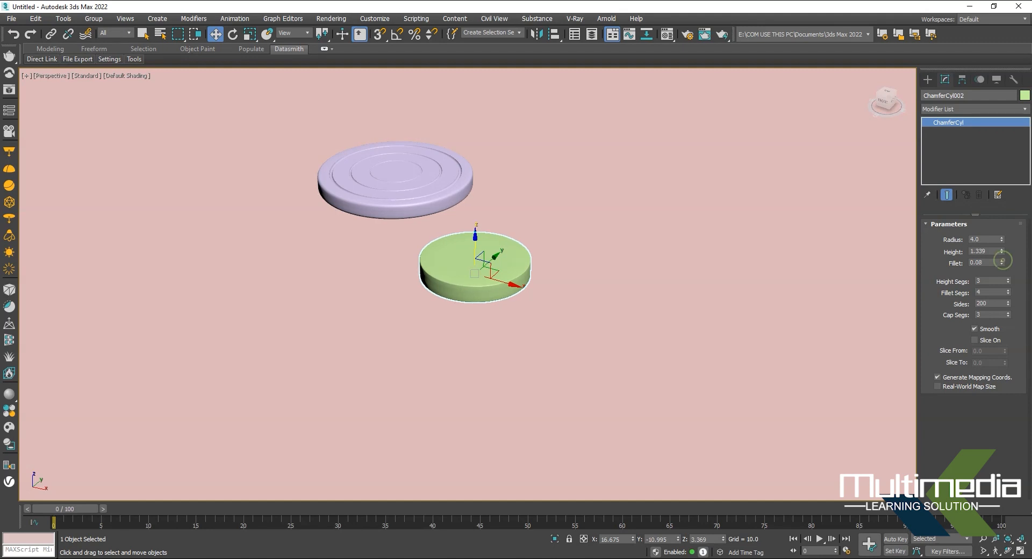
{"action": "middle_click_drag", "start_coordinate": [519, 344], "coordinate": [595, 306], "text": "alt"}
{"action": "scroll", "coordinate": [526, 276], "scroll_direction": "up", "scroll_amount": 5}
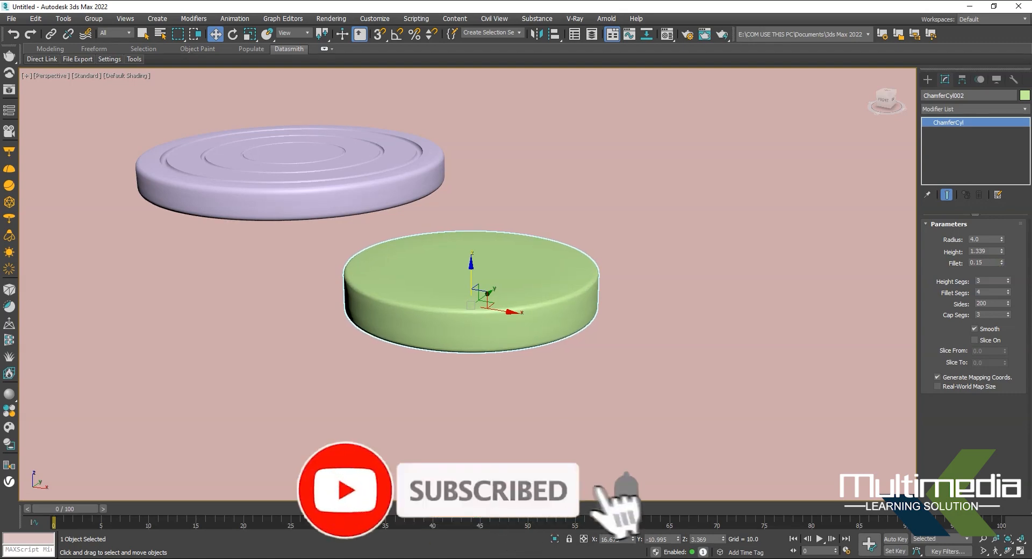
Display edged faces to examine the green piece's fillet segments, and turn the edge display back off.
{"action": "key", "text": "F4"}
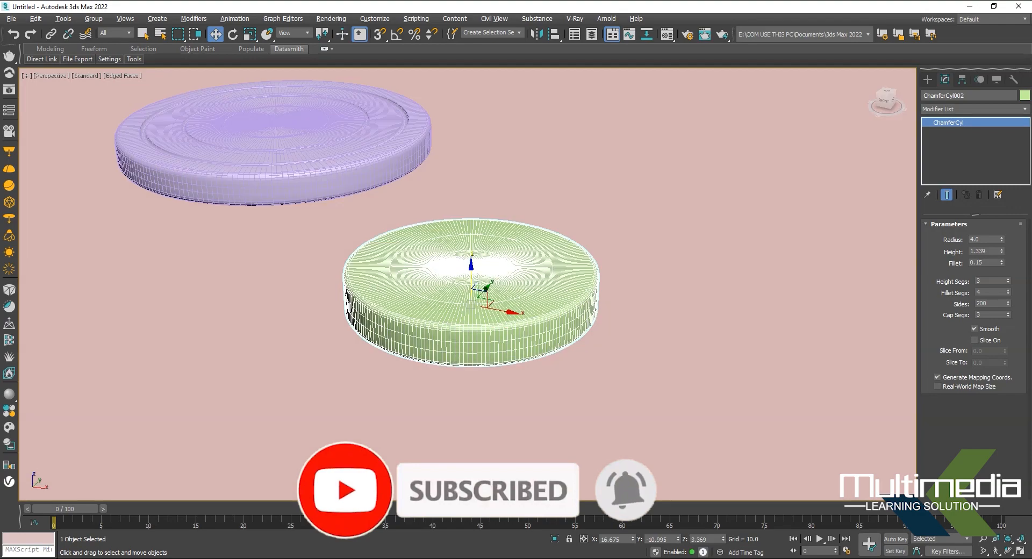
{"action": "scroll", "coordinate": [597, 296], "scroll_direction": "up", "scroll_amount": 8}
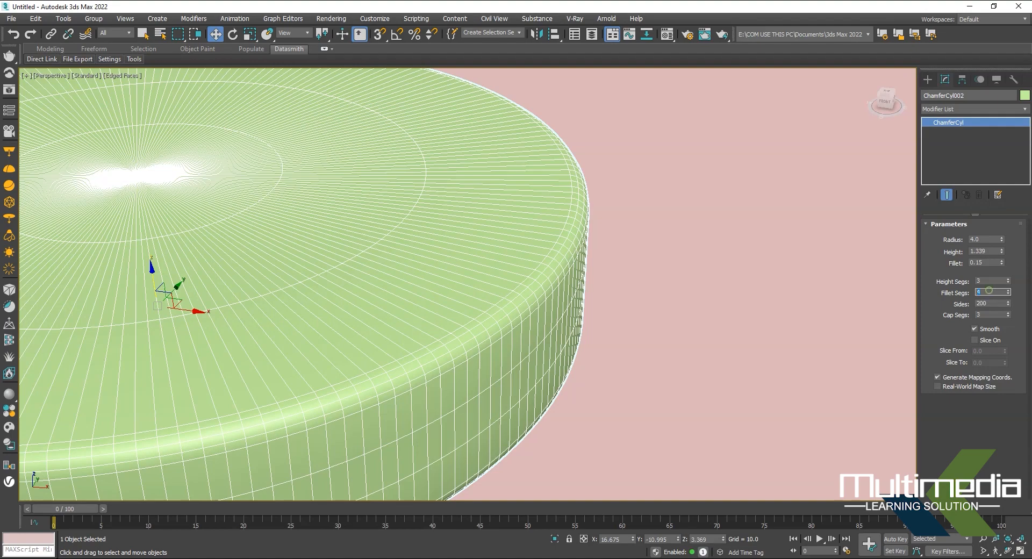
{"action": "middle_click_drag", "start_coordinate": [510, 301], "coordinate": [611, 293]}
{"action": "scroll", "coordinate": [576, 307], "scroll_direction": "down", "scroll_amount": 7}
{"action": "scroll", "coordinate": [600, 285], "scroll_direction": "down", "scroll_amount": 5}
{"action": "left_click", "coordinate": [681, 150]}
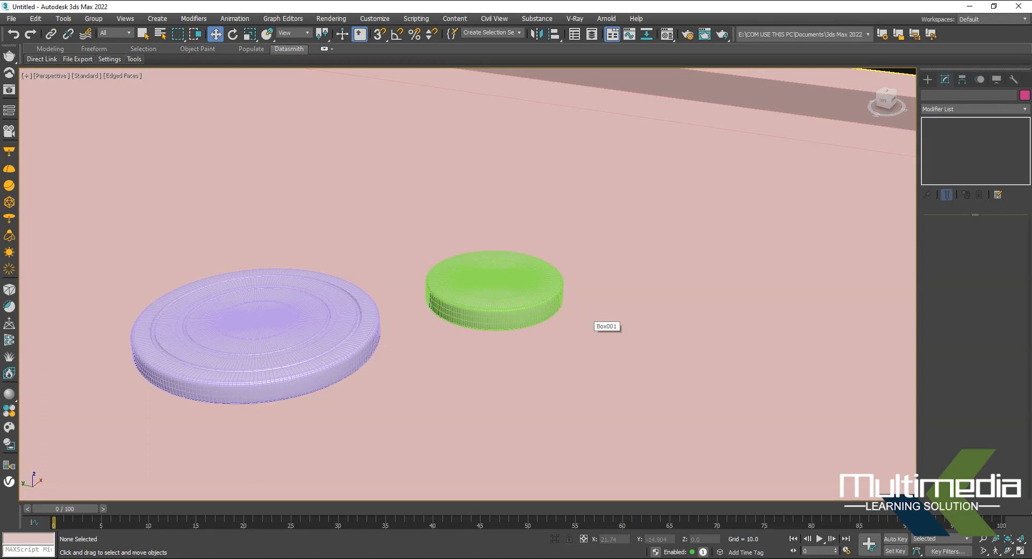
{"action": "key", "text": "F4"}
Clone the green piece with an offset of about 9.385 along Y, placing the copy beside the grooved disc.
{"action": "scroll", "coordinate": [589, 312], "scroll_direction": "down", "scroll_amount": 5}
{"action": "mouse_move", "coordinate": [590, 312]}
{"action": "middle_mouse_down", "text": "alt"}
{"action": "mouse_move", "coordinate": [575, 352]}
{"action": "mouse_move", "coordinate": [537, 298]}
{"action": "mouse_move", "coordinate": [551, 305]}
{"action": "middle_mouse_up", "text": "alt"}
{"action": "scroll", "coordinate": [444, 349], "scroll_direction": "up", "scroll_amount": 3}
{"action": "middle_click_drag", "start_coordinate": [444, 350], "coordinate": [466, 317], "text": "alt"}
{"action": "left_click", "coordinate": [357, 323]}
{"action": "middle_click_drag", "start_coordinate": [357, 323], "coordinate": [298, 366], "text": "alt"}
{"action": "scroll", "coordinate": [439, 361], "scroll_direction": "down", "scroll_amount": 3}
{"action": "left_click", "coordinate": [436, 347]}
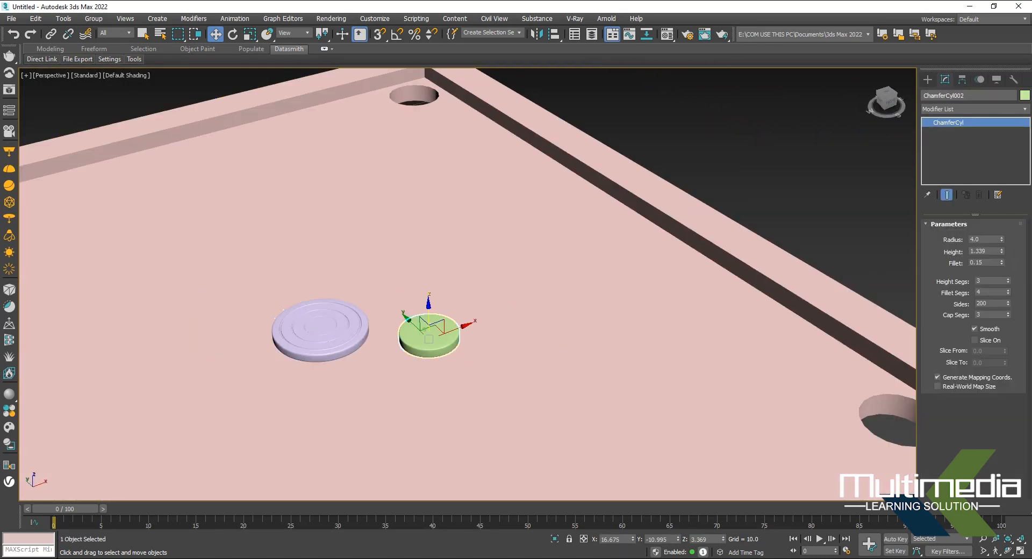
{"action": "left_click_drag", "start_coordinate": [429, 329], "coordinate": [392, 296], "text": "shift"}
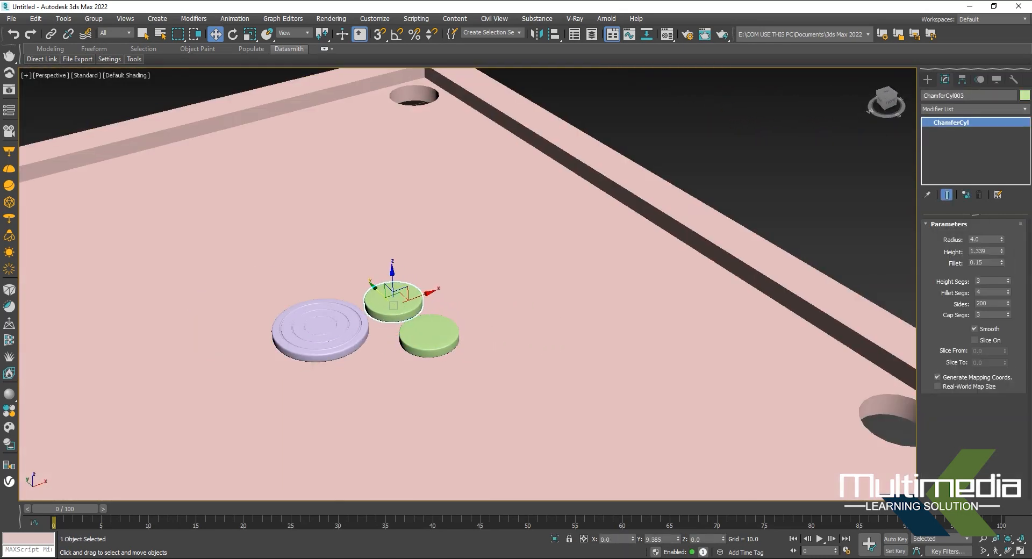
{"action": "left_click", "coordinate": [529, 325]}
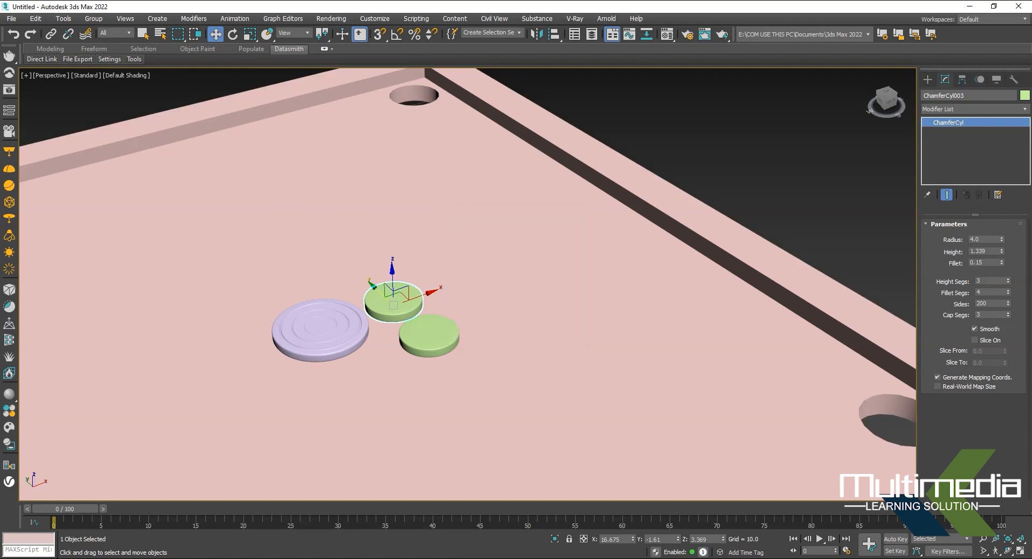
Colour the copied piece black and the original green piece orange.
{"action": "left_click", "coordinate": [1025, 95]}
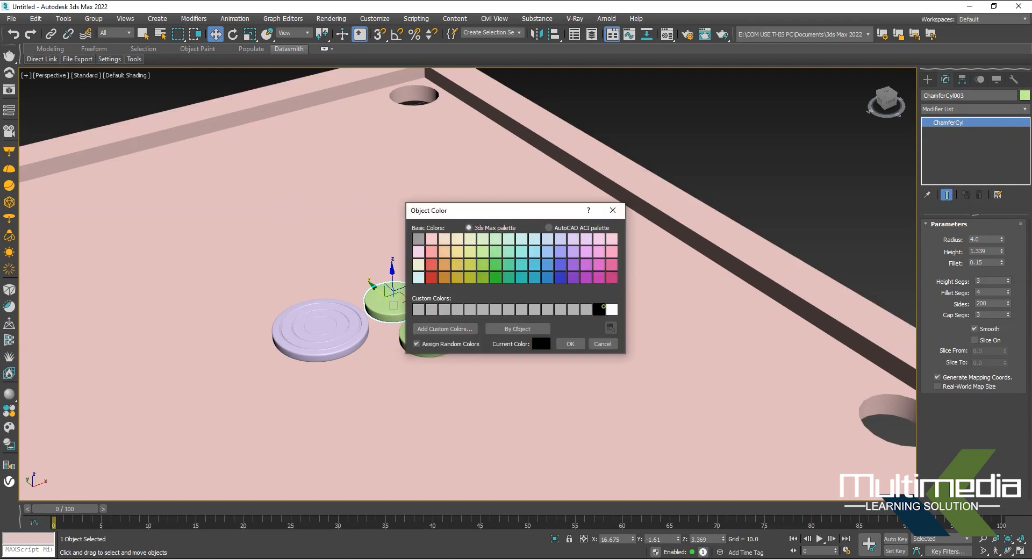
{"action": "left_click", "coordinate": [571, 344]}
{"action": "left_click", "coordinate": [431, 339]}
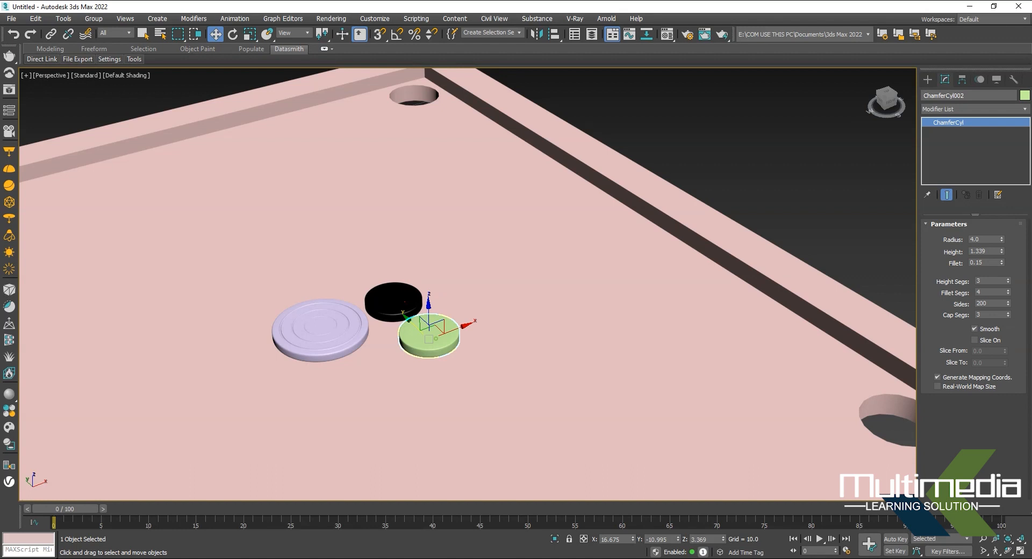
{"action": "left_click", "coordinate": [1025, 95]}
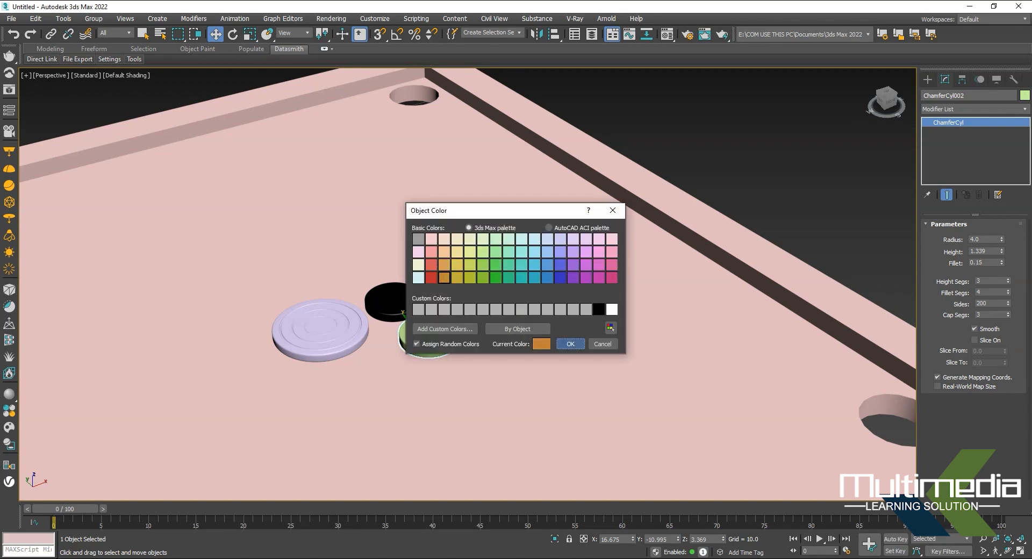
{"action": "left_click", "coordinate": [572, 343]}
Change the board's object colour to the yellow-green swatch.
{"action": "left_click", "coordinate": [603, 278]}
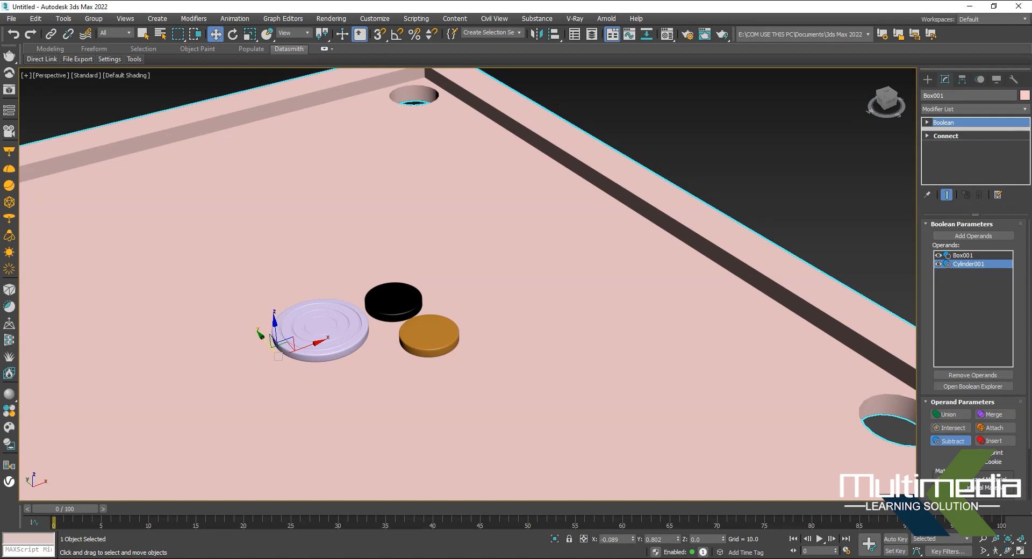
{"action": "left_click", "coordinate": [1024, 95]}
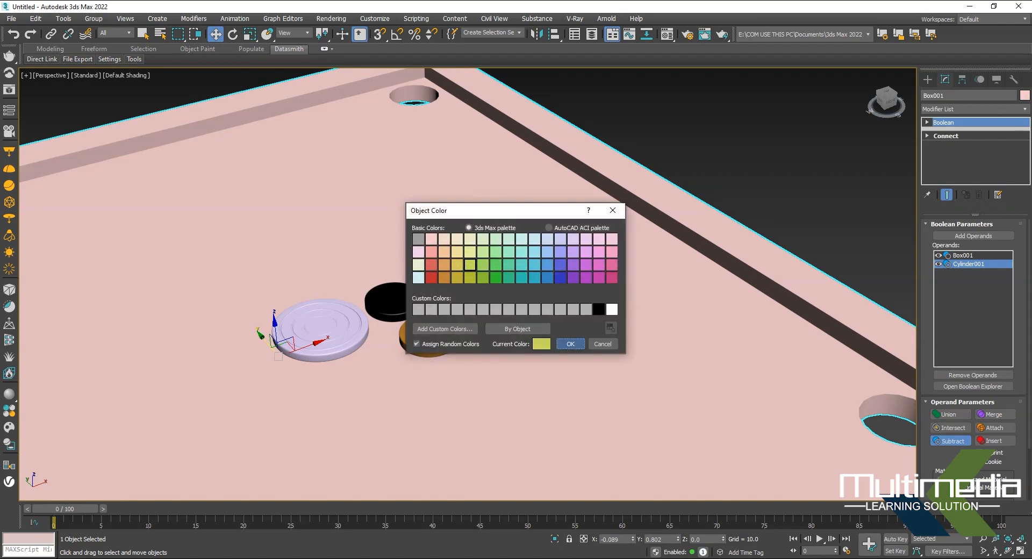
{"action": "left_click", "coordinate": [571, 344]}
Clone the black piece about 6.5 along X, placing the copy in front of the original on the board.
{"action": "scroll", "coordinate": [463, 301], "scroll_direction": "down", "scroll_amount": 6}
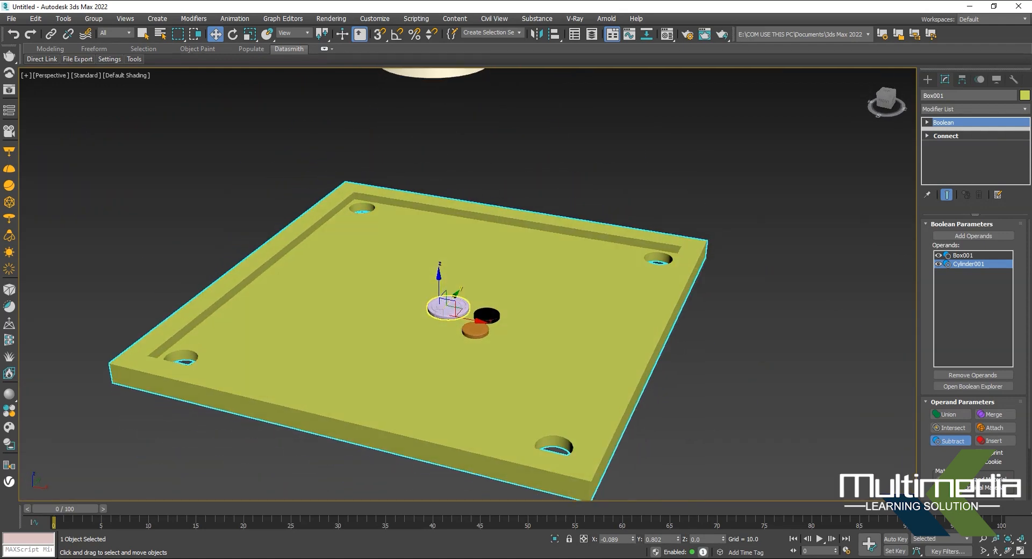
{"action": "scroll", "coordinate": [457, 295], "scroll_direction": "up", "scroll_amount": 2}
{"action": "left_click", "coordinate": [495, 326]}
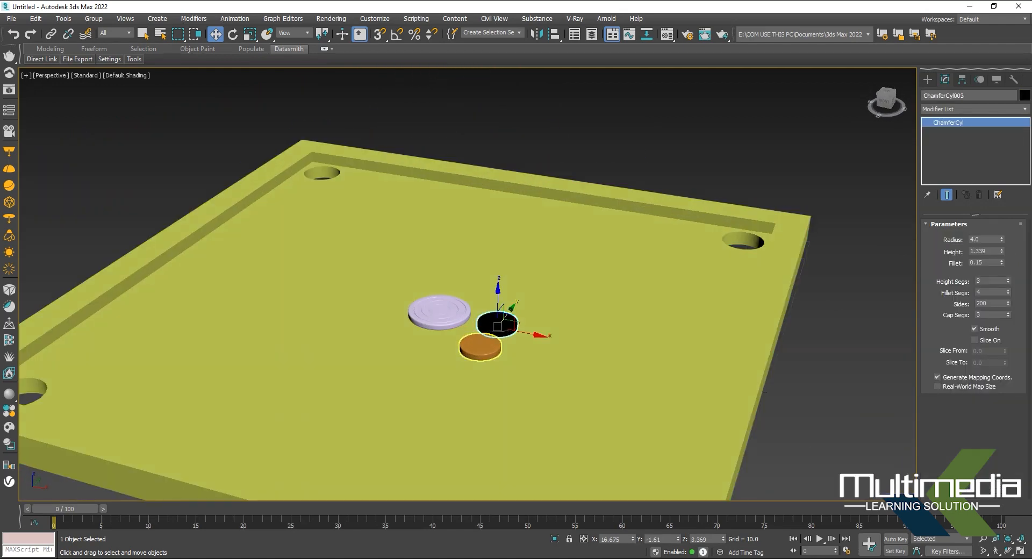
{"action": "scroll", "coordinate": [499, 347], "scroll_direction": "up", "scroll_amount": 3}
{"action": "mouse_move", "coordinate": [524, 323]}
{"action": "left_mouse_down"}
{"action": "mouse_move", "coordinate": [510, 322]}
{"action": "mouse_move", "coordinate": [564, 333]}
{"action": "left_mouse_up"}
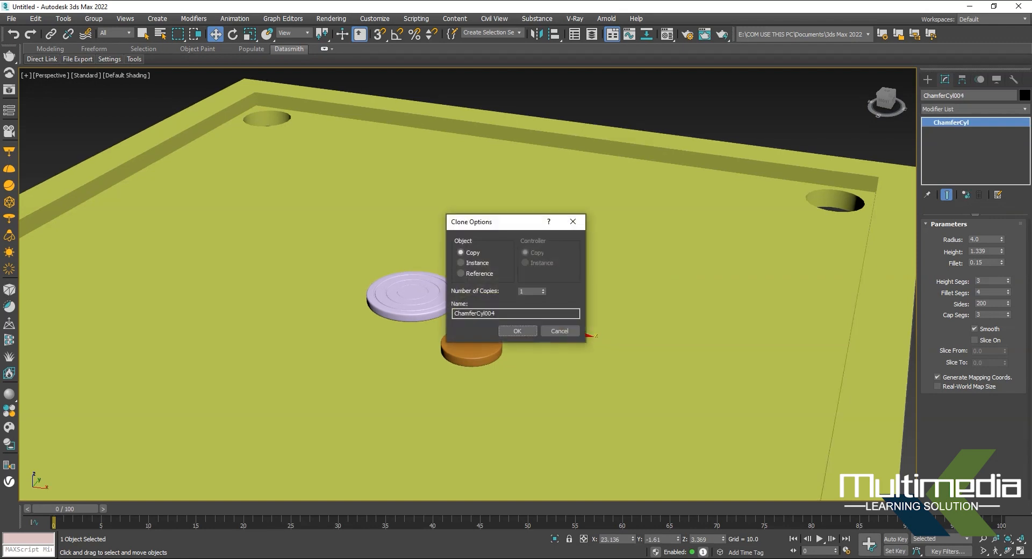
{"action": "left_click", "coordinate": [517, 331]}
Clone the orange piece and place the copies next to the original, making a group of three orange pieces.
{"action": "left_click", "coordinate": [472, 350]}
{"action": "mouse_move", "coordinate": [482, 356]}
{"action": "left_mouse_down"}
{"action": "mouse_move", "coordinate": [505, 361]}
{"action": "mouse_move", "coordinate": [440, 350]}
{"action": "mouse_move", "coordinate": [424, 362]}
{"action": "left_mouse_up"}
{"action": "key", "text": "Return"}
{"action": "left_click", "coordinate": [515, 332]}
Clone a black piece and place the third one beside the other two, at about X 14.85, Y 8.74.
{"action": "left_click", "coordinate": [484, 311]}
{"action": "left_click_drag", "start_coordinate": [484, 311], "coordinate": [510, 281], "text": "shift"}
{"action": "left_click", "coordinate": [517, 330]}
Clone the outermost black piece along Y to the board's raised rim, at about Y 69.3.
{"action": "middle_click_drag", "start_coordinate": [529, 336], "coordinate": [367, 300], "text": "alt"}
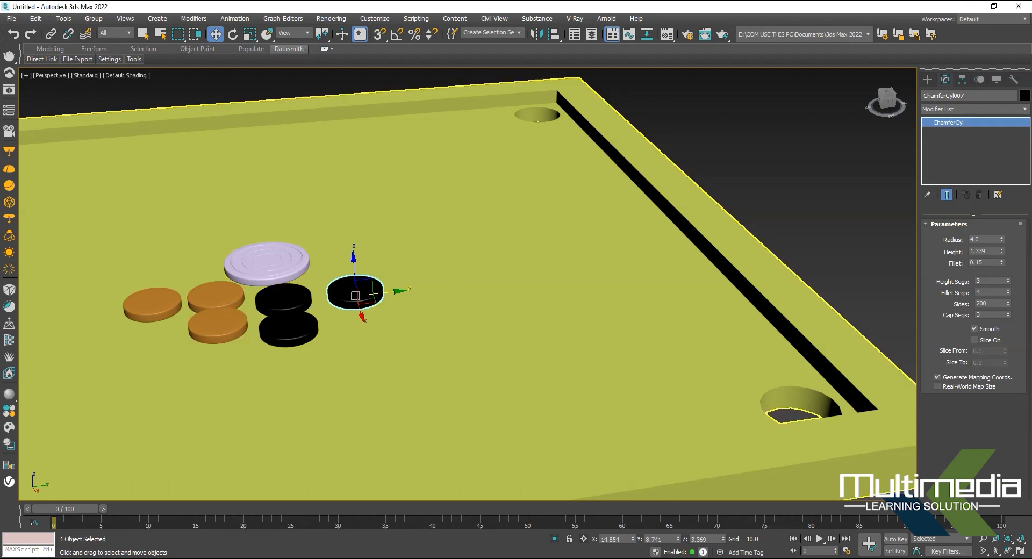
{"action": "left_click_drag", "start_coordinate": [355, 295], "coordinate": [744, 250], "text": "shift"}
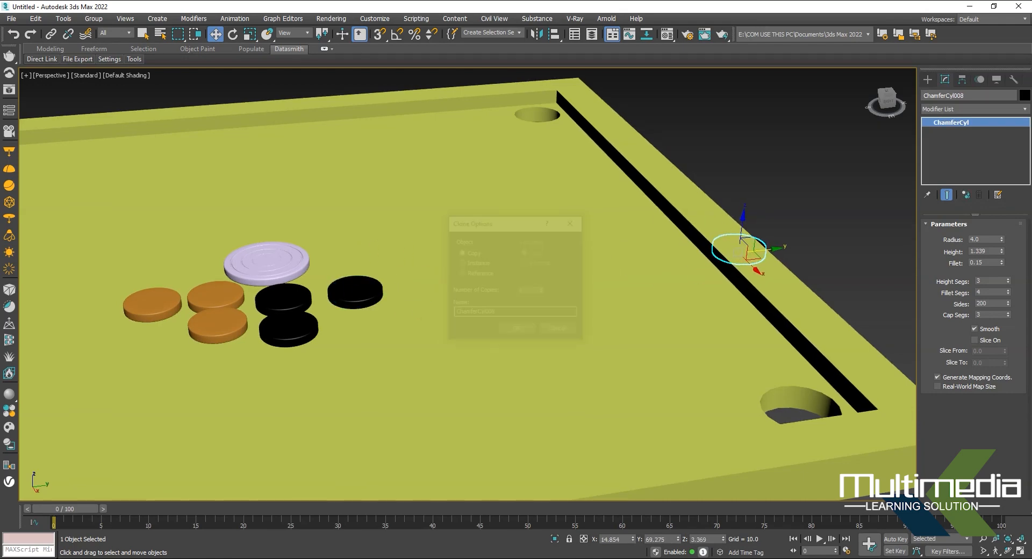
{"action": "key", "text": "Return"}
Move the copied black piece inward and raise it onto the rim, at about Y 67.7 and Z 6.2.
{"action": "key", "text": "z"}
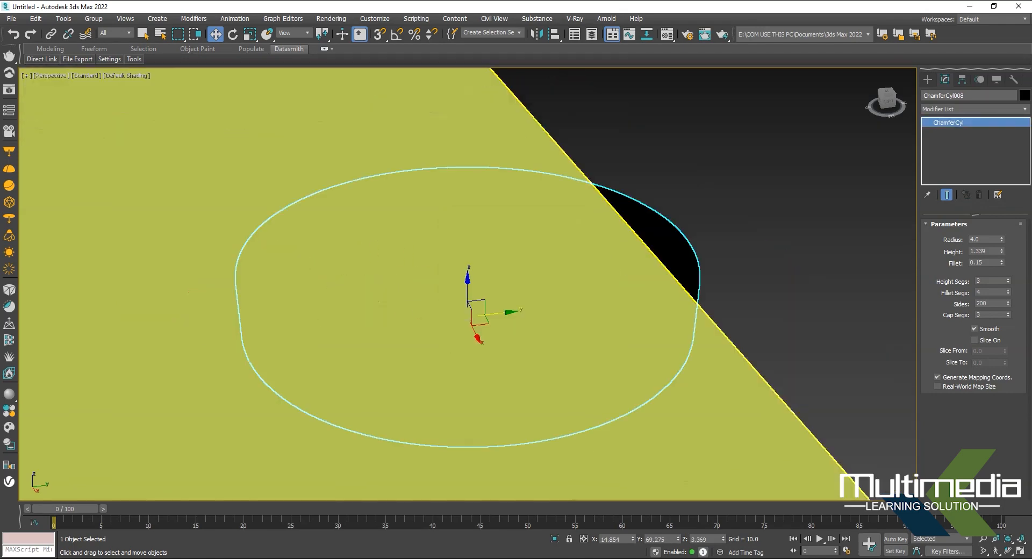
{"action": "scroll", "coordinate": [636, 301], "scroll_direction": "down", "scroll_amount": 3}
{"action": "mouse_move", "coordinate": [637, 301]}
{"action": "middle_mouse_down", "text": "alt"}
{"action": "mouse_move", "coordinate": [570, 326]}
{"action": "mouse_move", "coordinate": [618, 301]}
{"action": "middle_mouse_up", "text": "alt"}
{"action": "left_click_drag", "start_coordinate": [583, 317], "coordinate": [538, 317]}
{"action": "left_click_drag", "start_coordinate": [502, 288], "coordinate": [503, 207]}
{"action": "middle_click_drag", "start_coordinate": [538, 279], "coordinate": [586, 301], "text": "alt"}
Stack three more copies of the black piece on top of it, offset about 1.73 along Z.
{"action": "middle_click_drag", "start_coordinate": [586, 301], "coordinate": [531, 318]}
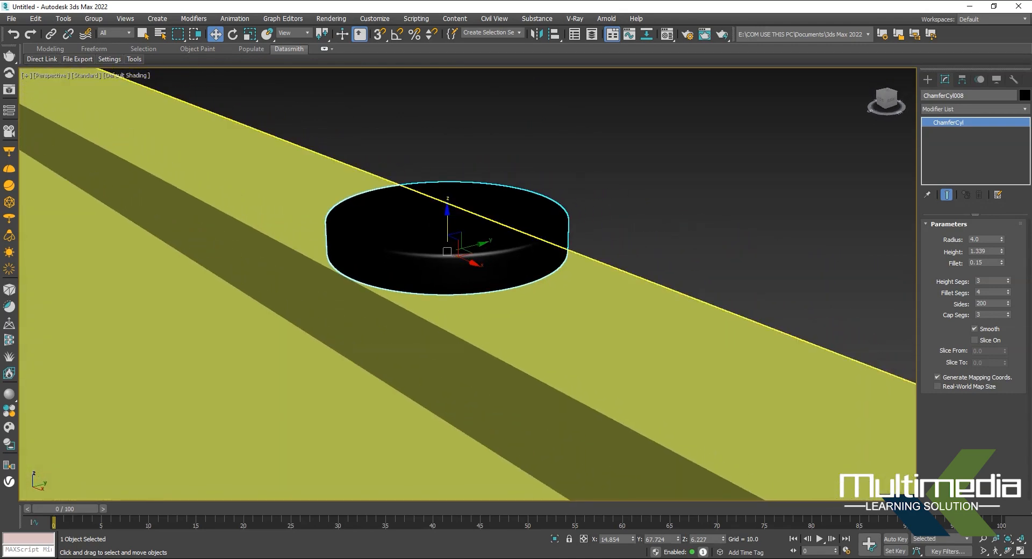
{"action": "mouse_move", "coordinate": [447, 214]}
{"action": "left_mouse_down", "text": "shift"}
{"action": "mouse_move", "coordinate": [447, 119]}
{"action": "mouse_move", "coordinate": [448, 164]}
{"action": "left_mouse_up", "text": "shift"}
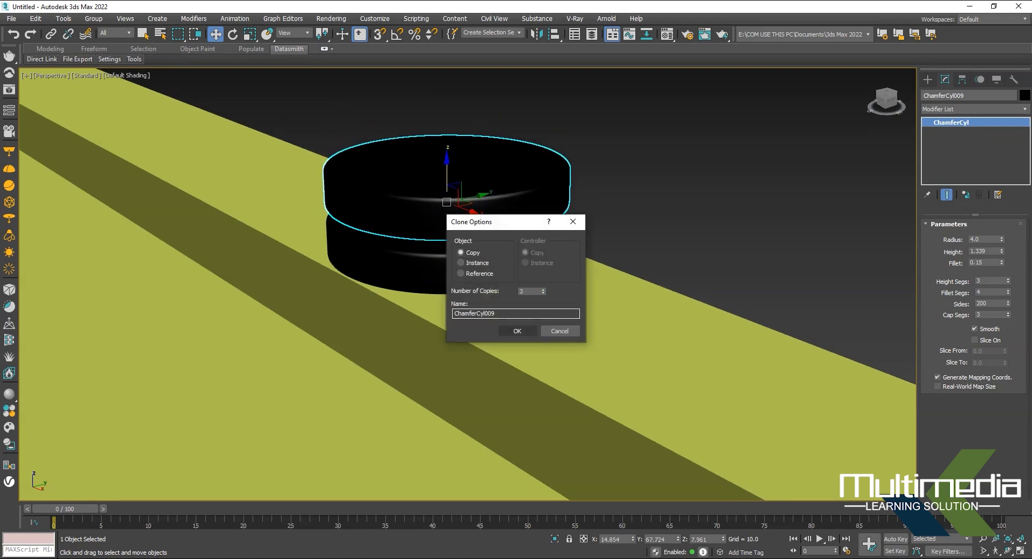
{"action": "key", "text": "Return"}
{"action": "scroll", "coordinate": [468, 285], "scroll_direction": "down", "scroll_amount": 4}
{"action": "left_click", "coordinate": [709, 229]}
{"action": "middle_click_drag", "start_coordinate": [713, 227], "coordinate": [581, 231], "text": "alt"}
Clone the middle orange piece along Y to the rim on the board's opposite side, at about Y -66.2.
{"action": "scroll", "coordinate": [570, 269], "scroll_direction": "down", "scroll_amount": 4}
{"action": "middle_click_drag", "start_coordinate": [559, 302], "coordinate": [646, 290], "text": "alt"}
{"action": "scroll", "coordinate": [414, 303], "scroll_direction": "up", "scroll_amount": 4}
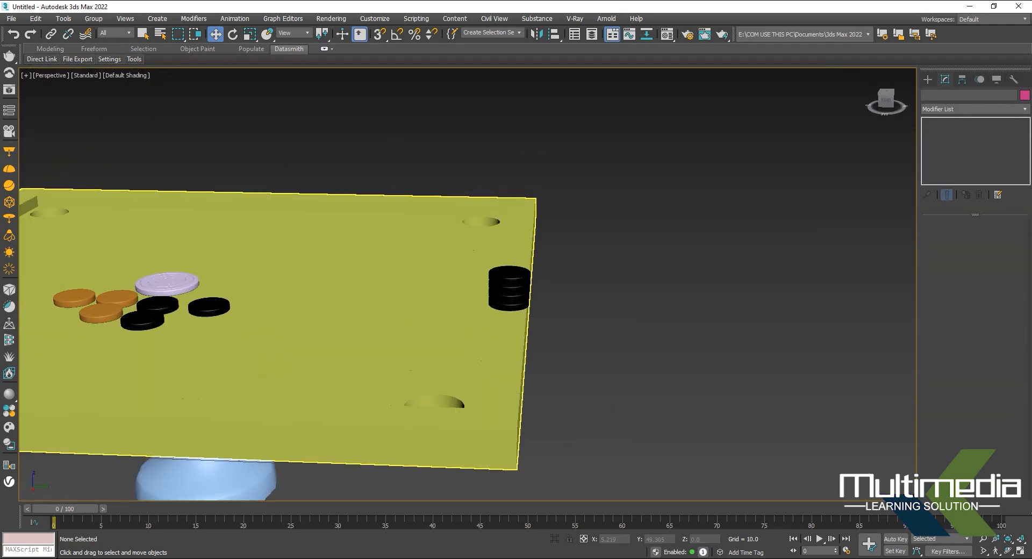
{"action": "middle_click_drag", "start_coordinate": [414, 302], "coordinate": [667, 313]}
{"action": "left_click", "coordinate": [379, 307]}
{"action": "middle_click_drag", "start_coordinate": [379, 307], "coordinate": [415, 317], "text": "alt"}
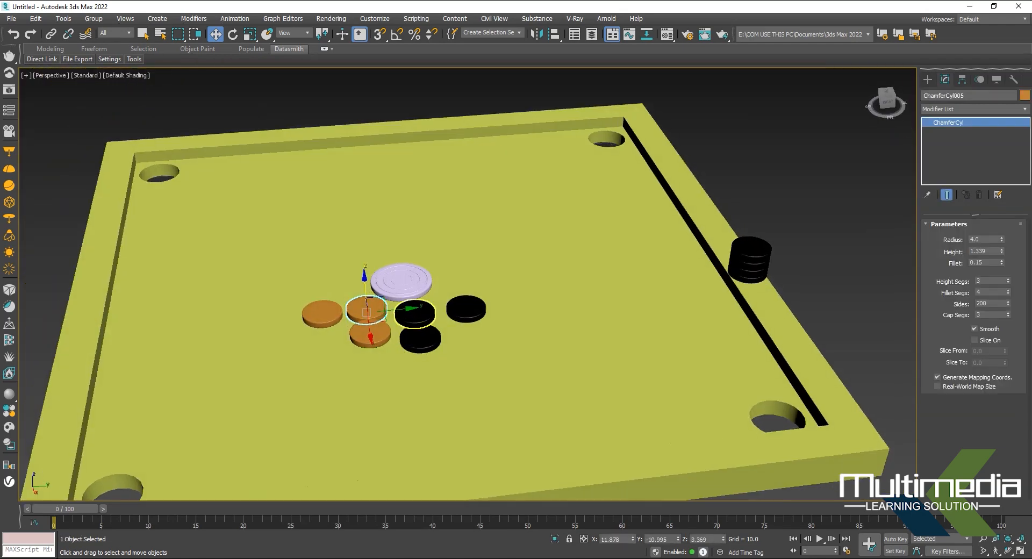
{"action": "left_click_drag", "start_coordinate": [387, 310], "coordinate": [101, 335], "text": "shift"}
{"action": "left_click", "coordinate": [518, 331]}
Clone the orange piece on the rim upward along Z to build a stack of orange pieces.
{"action": "mouse_move", "coordinate": [518, 331]}
{"action": "middle_mouse_down"}
{"action": "mouse_move", "coordinate": [677, 329]}
{"action": "mouse_move", "coordinate": [718, 293]}
{"action": "middle_mouse_up"}
{"action": "left_click_drag", "start_coordinate": [339, 296], "coordinate": [338, 269]}
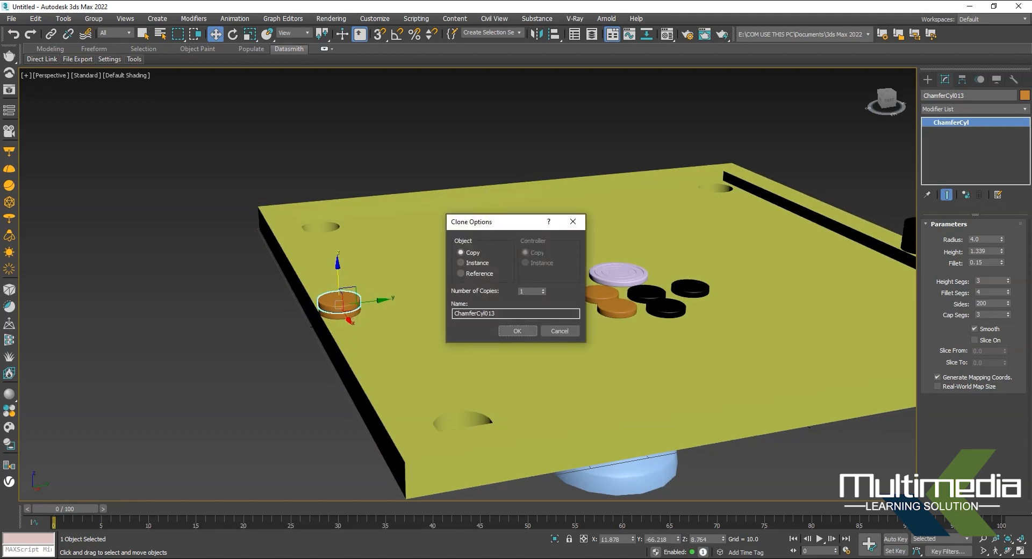
{"action": "left_click", "coordinate": [519, 331]}
{"action": "mouse_move", "coordinate": [323, 236]}
{"action": "middle_mouse_down"}
{"action": "mouse_move", "coordinate": [237, 237]}
{"action": "mouse_move", "coordinate": [322, 228]}
{"action": "mouse_move", "coordinate": [320, 198]}
{"action": "mouse_move", "coordinate": [340, 261]}
{"action": "middle_mouse_up"}
{"action": "left_click", "coordinate": [618, 328]}
Change the grooved striker's object colour to pale blue.
{"action": "middle_click_drag", "start_coordinate": [473, 258], "coordinate": [425, 271], "text": "alt"}
{"action": "scroll", "coordinate": [376, 301], "scroll_direction": "up", "scroll_amount": 4}
{"action": "middle_click_drag", "start_coordinate": [376, 301], "coordinate": [501, 301]}
{"action": "scroll", "coordinate": [348, 302], "scroll_direction": "down", "scroll_amount": 4}
{"action": "left_click", "coordinate": [380, 349]}
{"action": "middle_click_drag", "start_coordinate": [383, 371], "coordinate": [417, 345]}
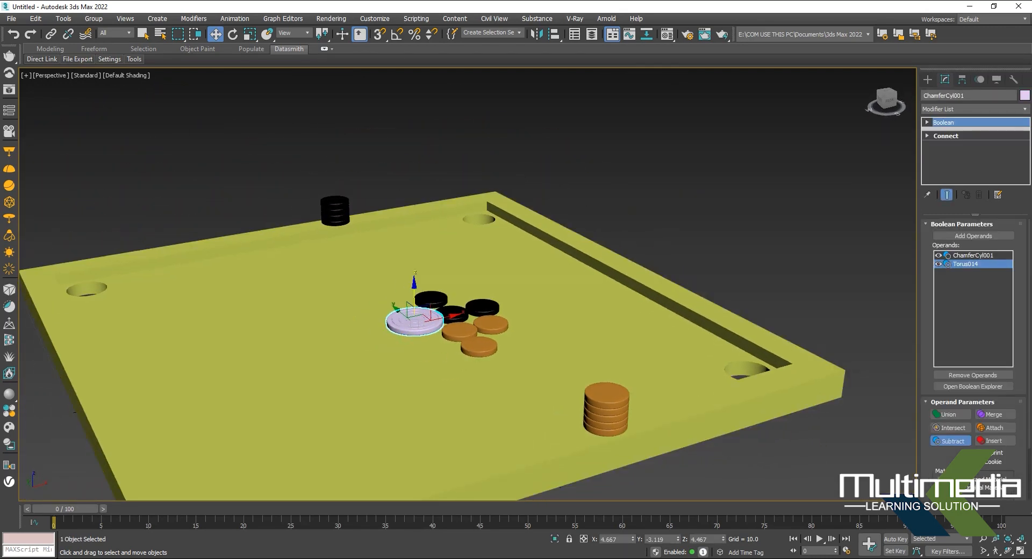
{"action": "left_click", "coordinate": [1024, 96]}
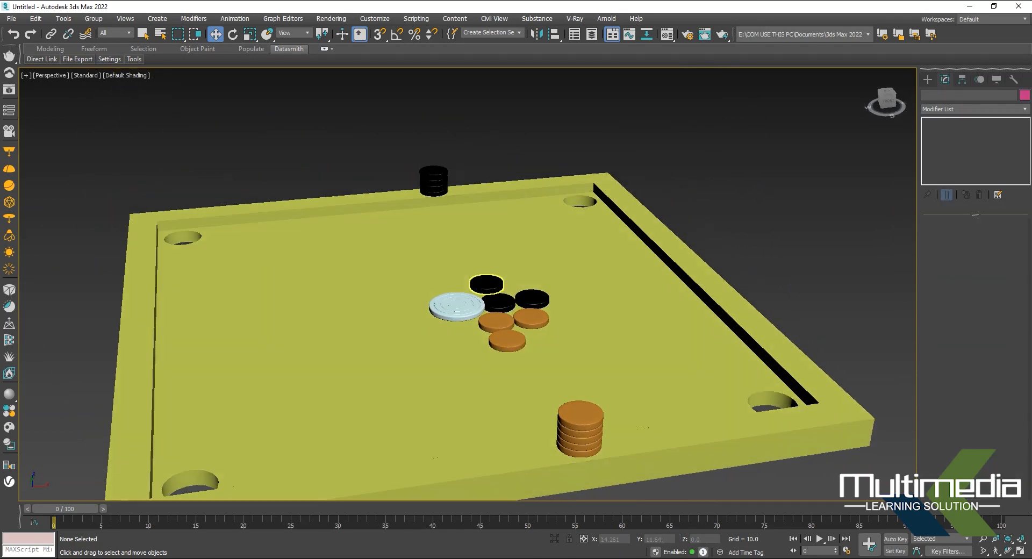
Set the grooved striker's object colour to the red swatch and deselect it.
{"action": "left_click", "coordinate": [457, 307]}
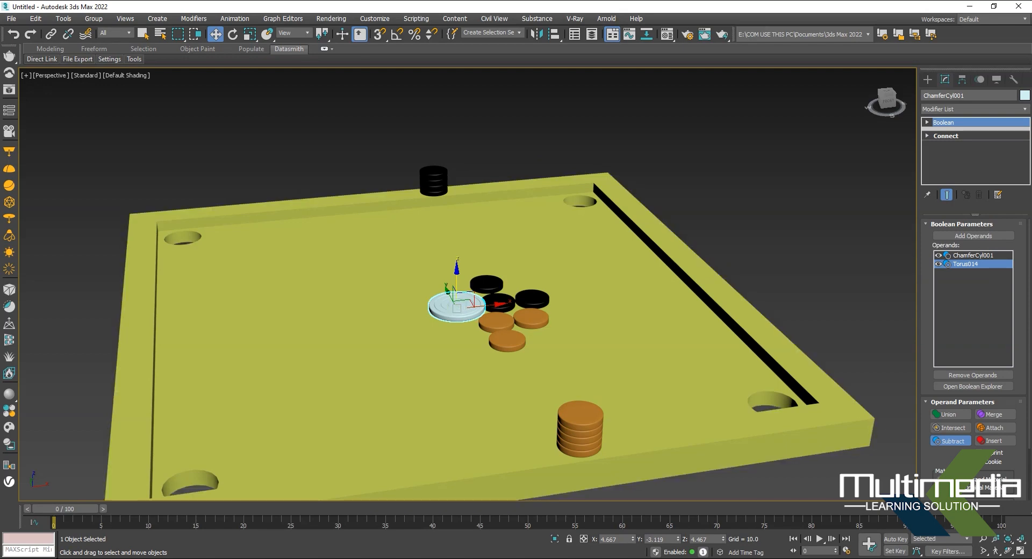
{"action": "left_click", "coordinate": [1025, 95]}
{"action": "left_click", "coordinate": [432, 277]}
{"action": "left_click", "coordinate": [571, 344]}
{"action": "left_click", "coordinate": [764, 197]}
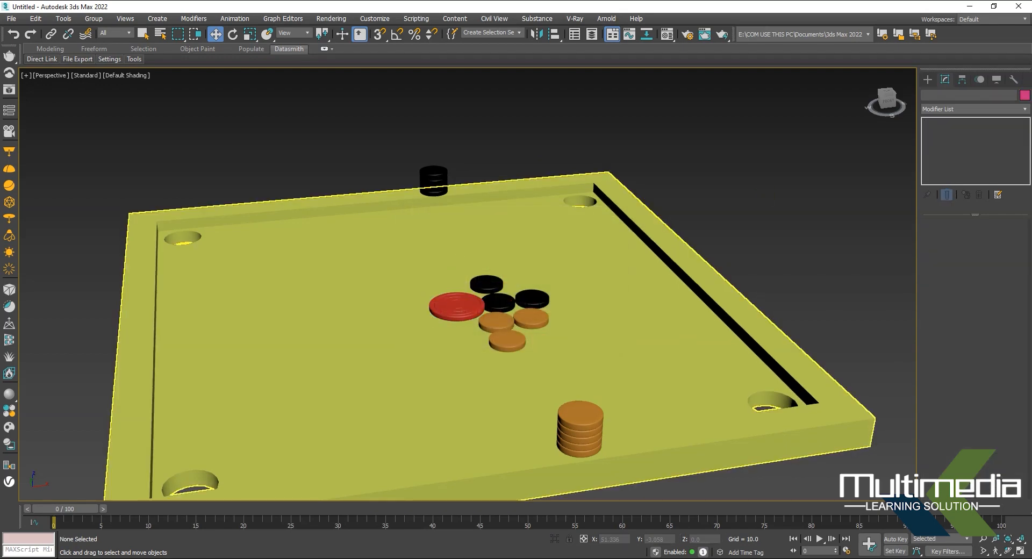
Change the pedestal's object colour to the orange-brown swatch.
{"action": "middle_click_drag", "start_coordinate": [591, 323], "coordinate": [693, 269]}
{"action": "middle_click_drag", "start_coordinate": [570, 323], "coordinate": [656, 291], "text": "alt"}
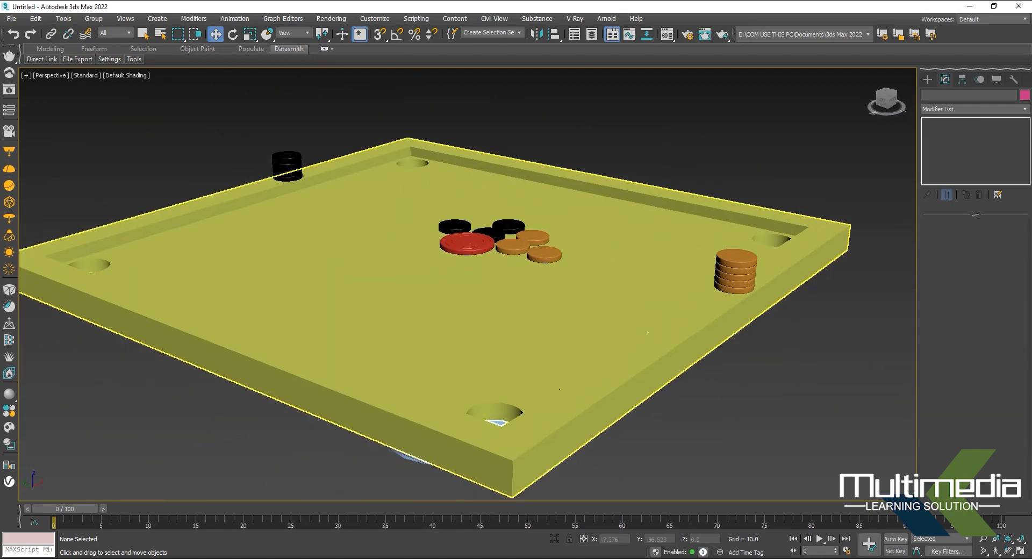
{"action": "scroll", "coordinate": [543, 319], "scroll_direction": "down", "scroll_amount": 5}
{"action": "middle_click_drag", "start_coordinate": [543, 349], "coordinate": [558, 322], "text": "alt"}
{"action": "left_click", "coordinate": [514, 369]}
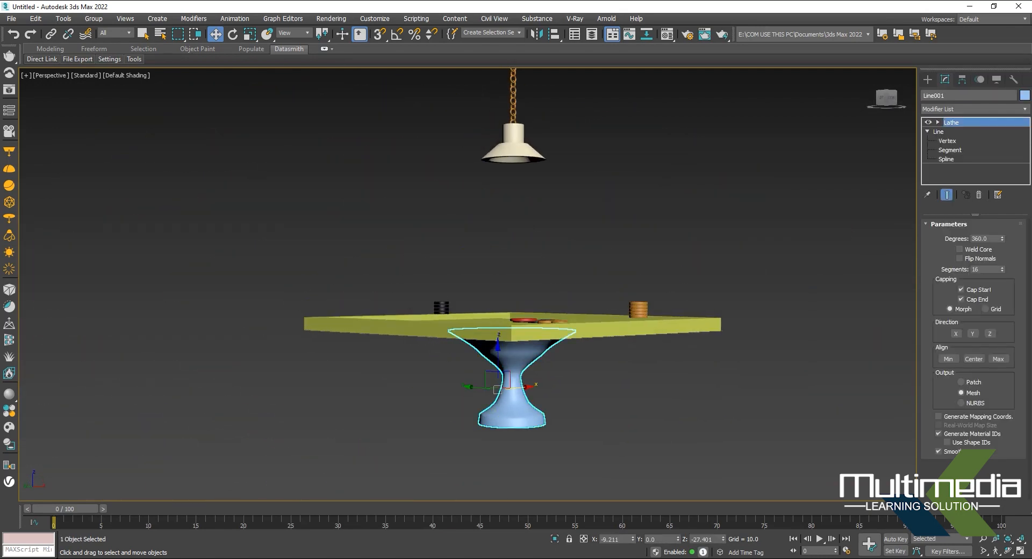
{"action": "left_click", "coordinate": [1025, 95]}
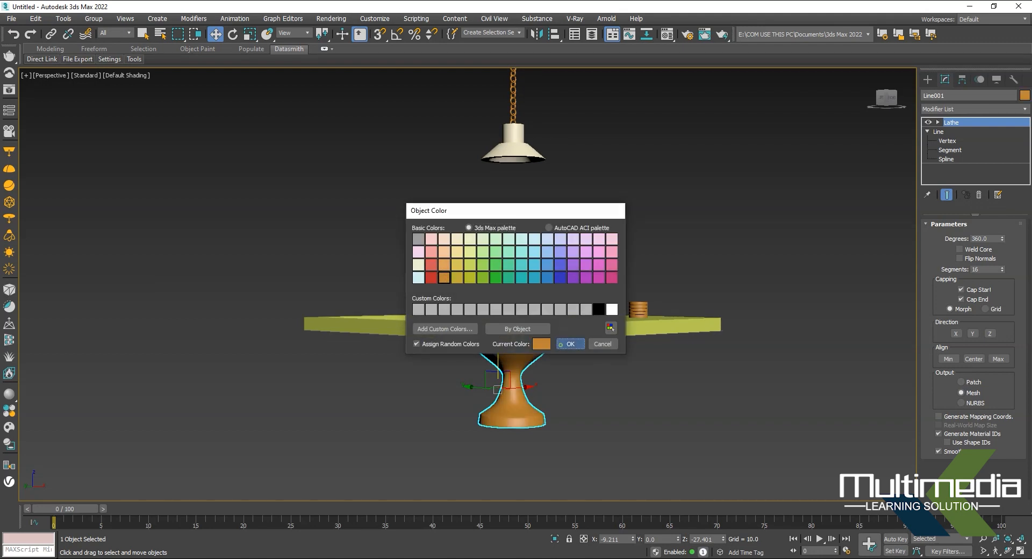
{"action": "left_click", "coordinate": [570, 343]}
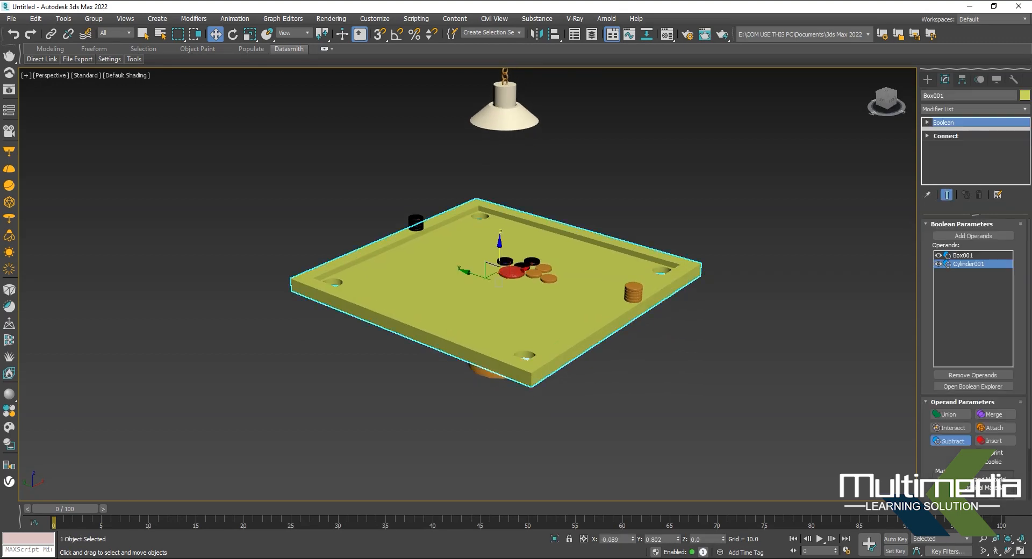
Change the board's object colour to the same orange-brown as the pedestal and deselect it.
{"action": "left_click", "coordinate": [1025, 95]}
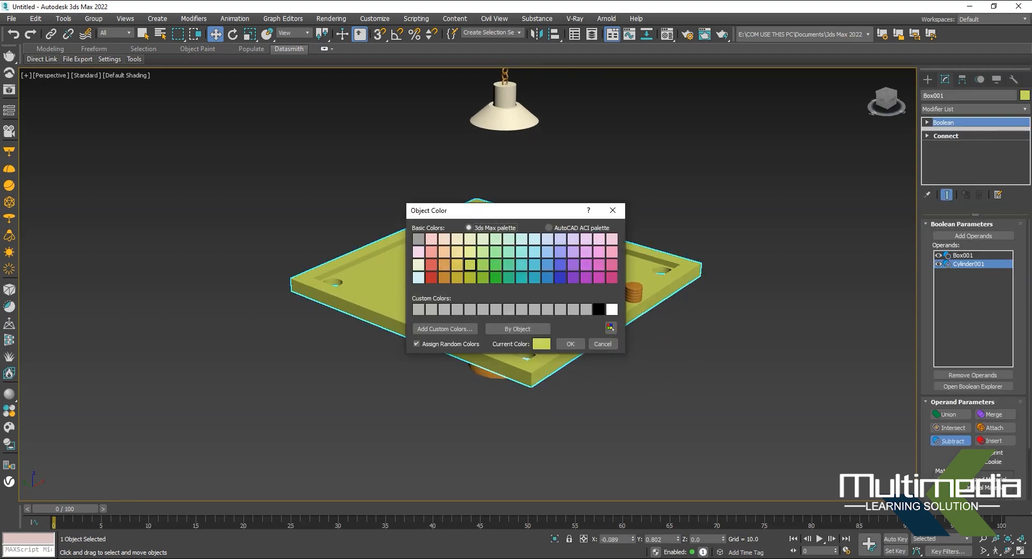
{"action": "left_click", "coordinate": [571, 344]}
{"action": "left_click", "coordinate": [673, 408]}
Examine the recoloured board, the red striker and the orange and black pieces up close and from several angles.
{"action": "middle_click_drag", "start_coordinate": [673, 408], "coordinate": [648, 411], "text": "alt"}
{"action": "scroll", "coordinate": [575, 271], "scroll_direction": "up", "scroll_amount": 5}
{"action": "middle_click_drag", "start_coordinate": [575, 272], "coordinate": [572, 320]}
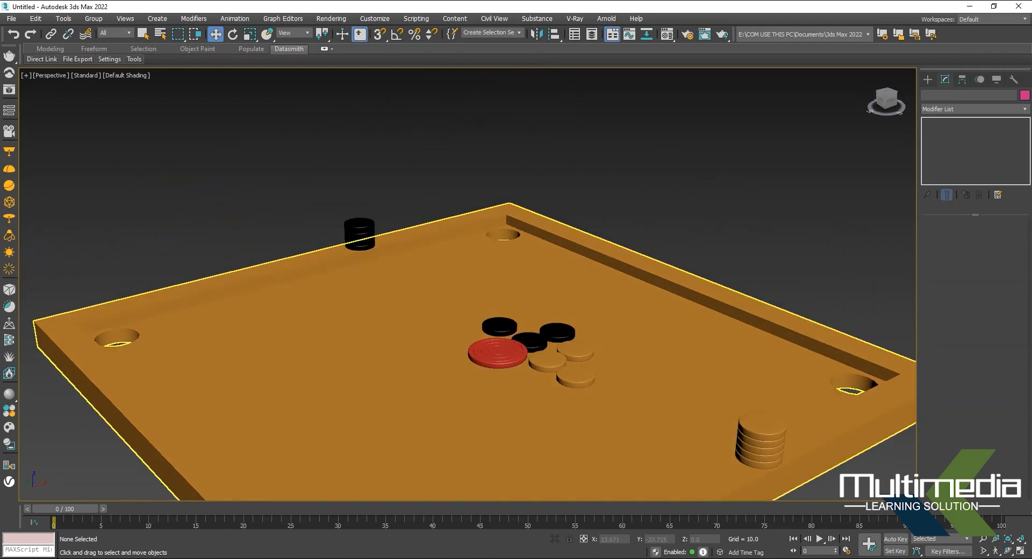
{"action": "scroll", "coordinate": [592, 376], "scroll_direction": "up", "scroll_amount": 3}
{"action": "scroll", "coordinate": [565, 357], "scroll_direction": "up", "scroll_amount": 2}
{"action": "scroll", "coordinate": [565, 358], "scroll_direction": "down", "scroll_amount": 3}
{"action": "scroll", "coordinate": [564, 357], "scroll_direction": "up", "scroll_amount": 1}
{"action": "scroll", "coordinate": [564, 358], "scroll_direction": "down", "scroll_amount": 3}
{"action": "middle_click_drag", "start_coordinate": [564, 358], "coordinate": [640, 326], "text": "alt"}
{"action": "middle_click_drag", "start_coordinate": [465, 363], "coordinate": [475, 356]}
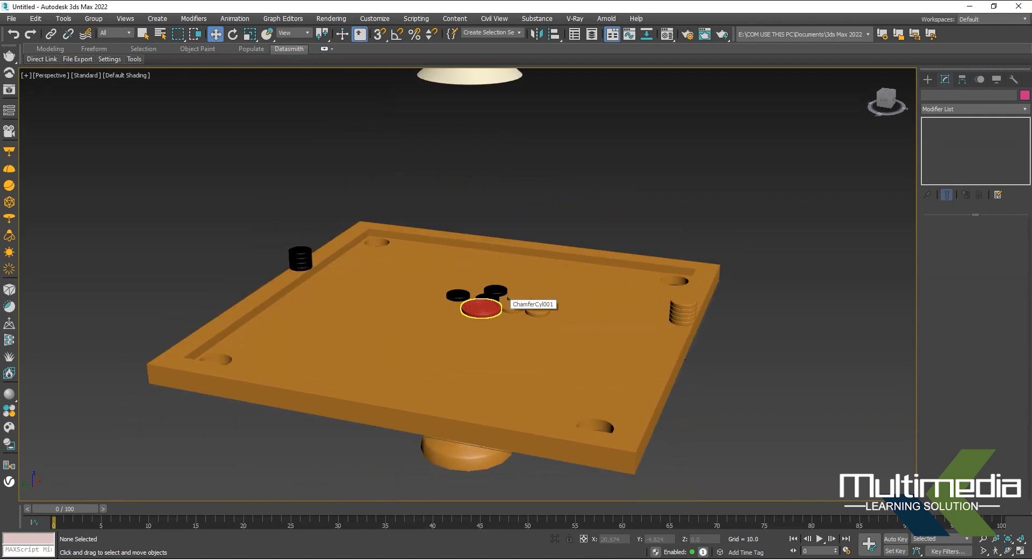